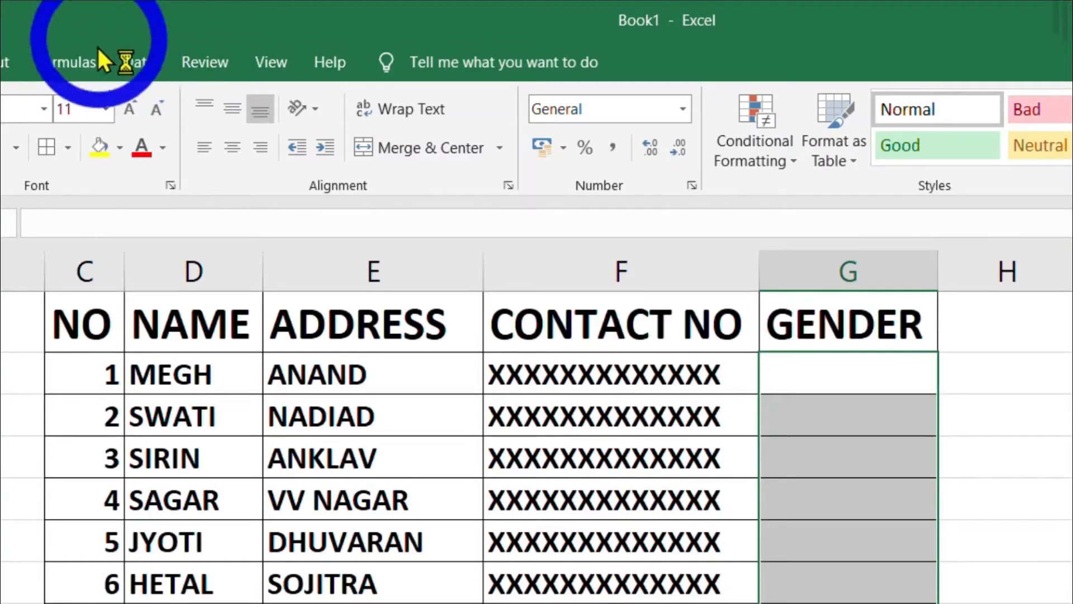
Apply list data validation to the selected GENDER cells, using =$J$9:$J$11 as the source
click(140, 62)
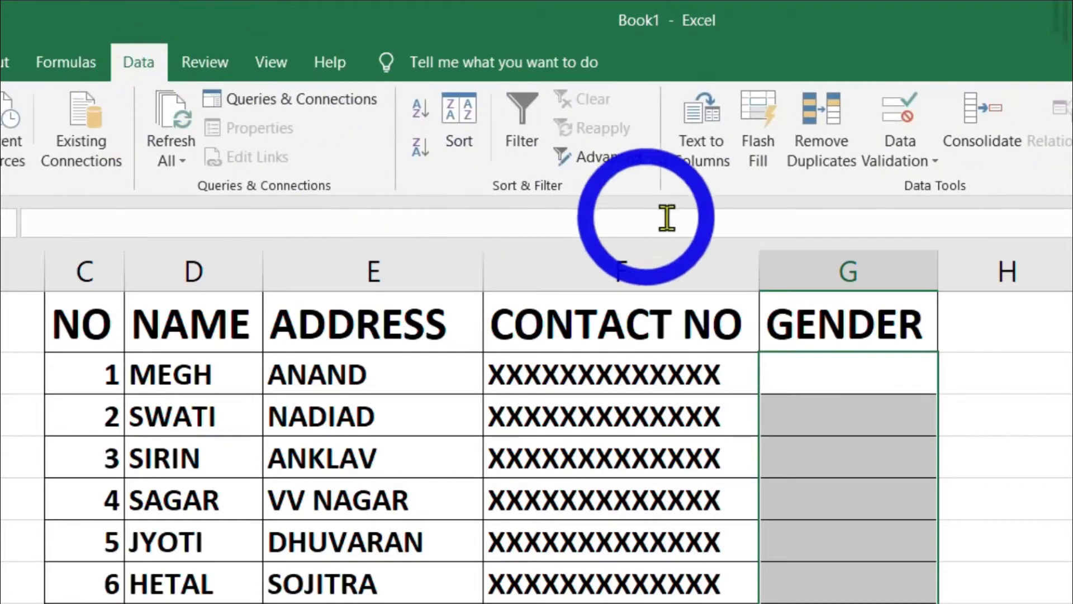
click(930, 164)
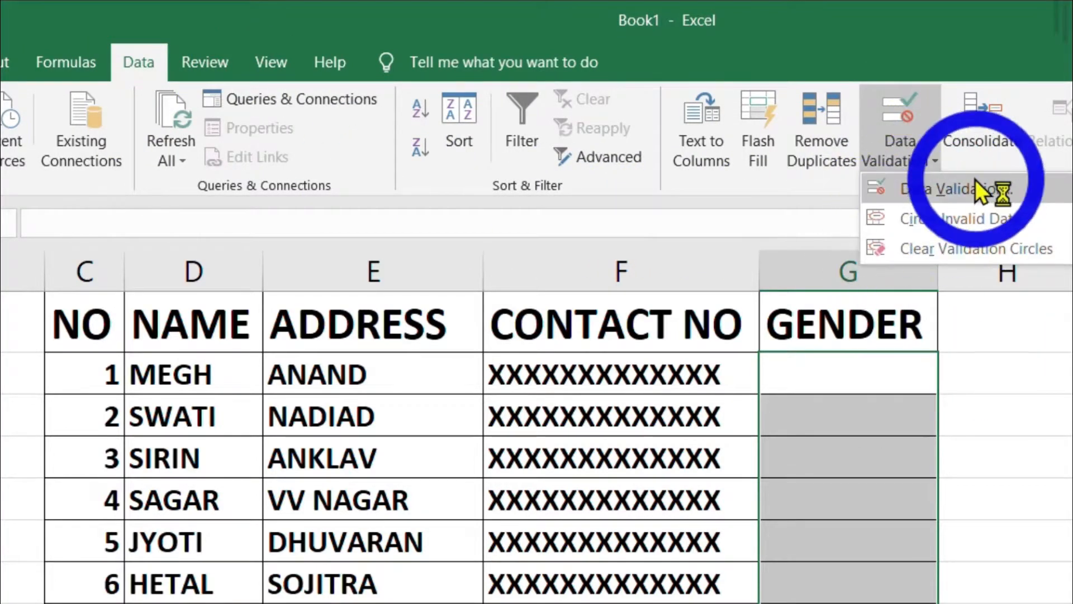
click(960, 188)
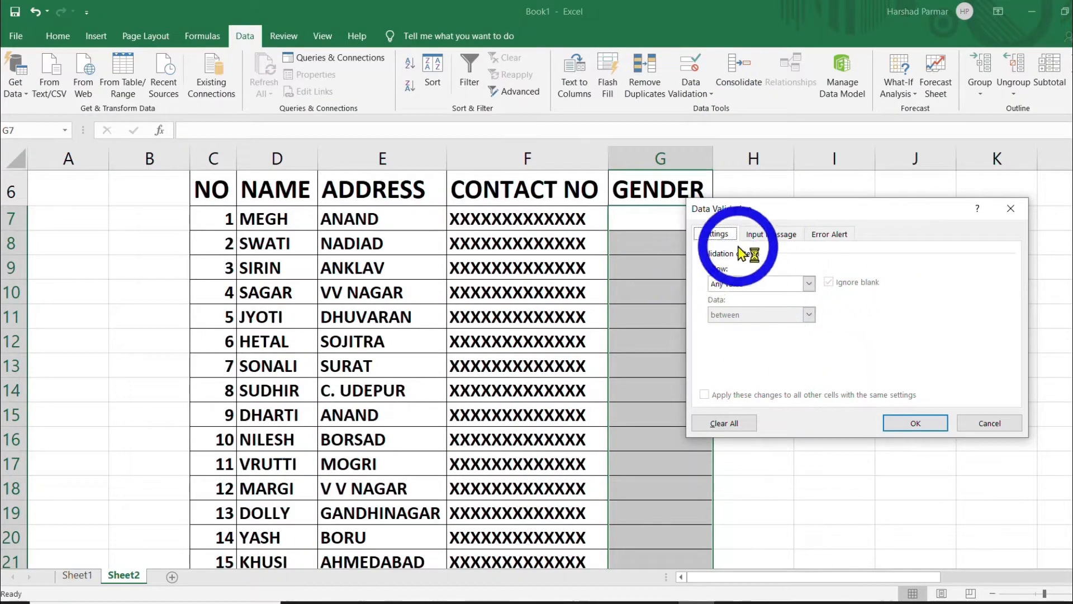
click(809, 284)
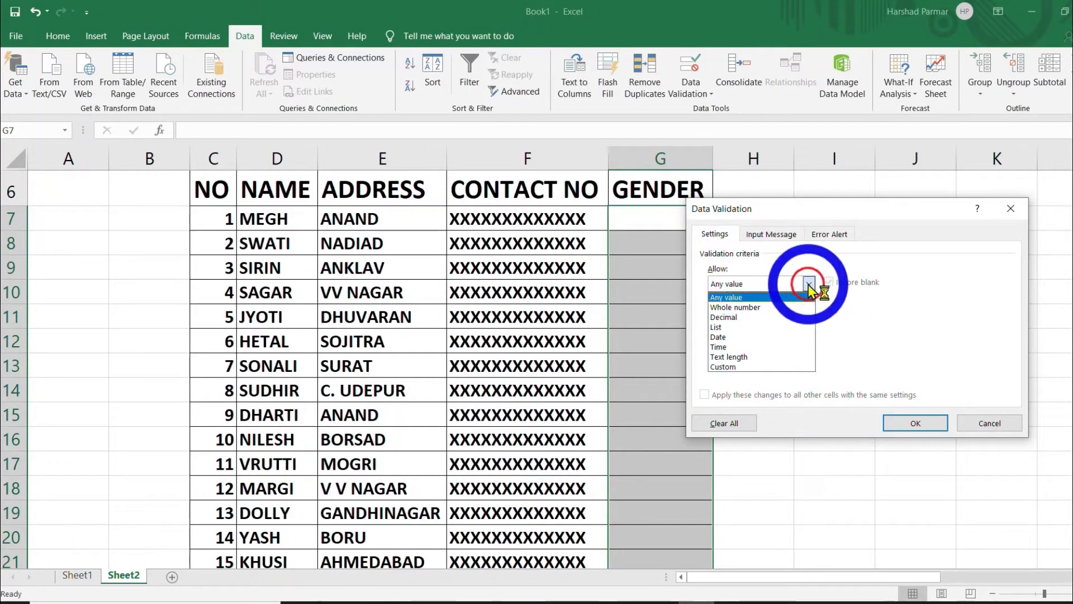
click(721, 327)
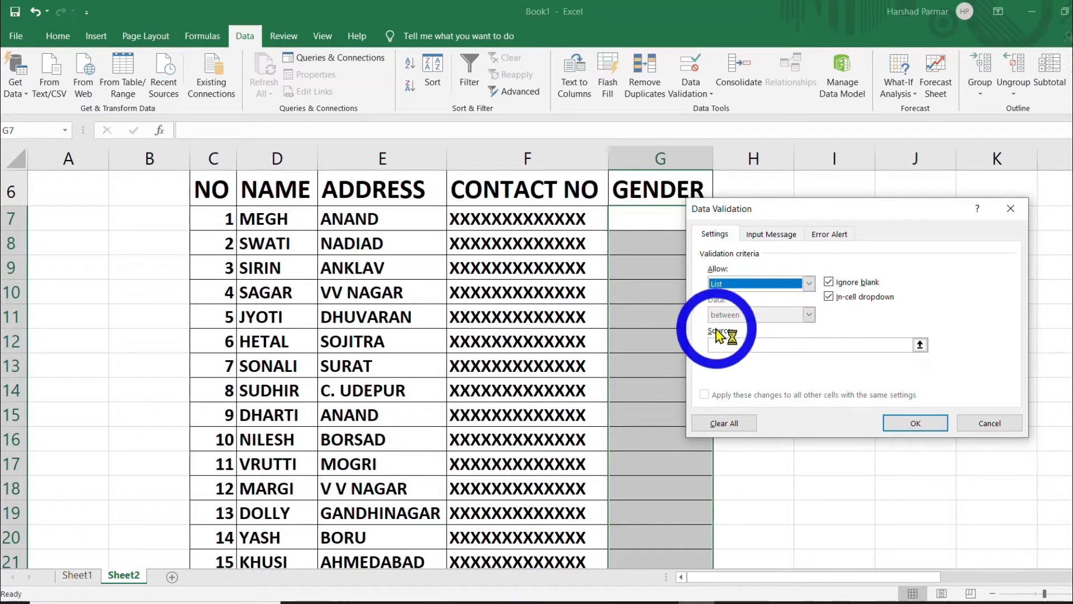
drag(824, 212, 645, 277)
click(308, 411)
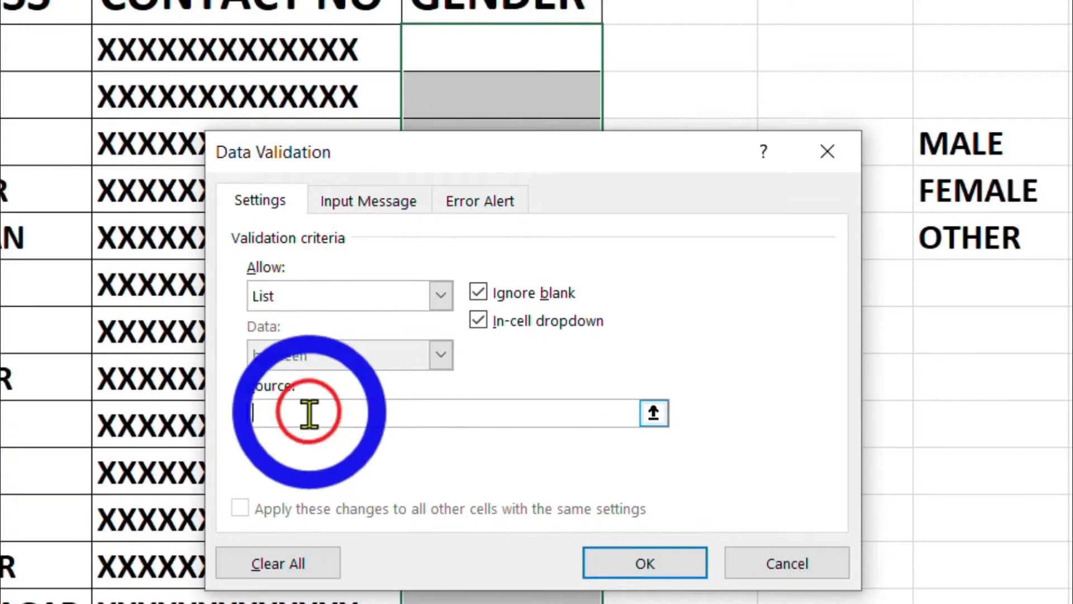
drag(954, 148, 967, 231)
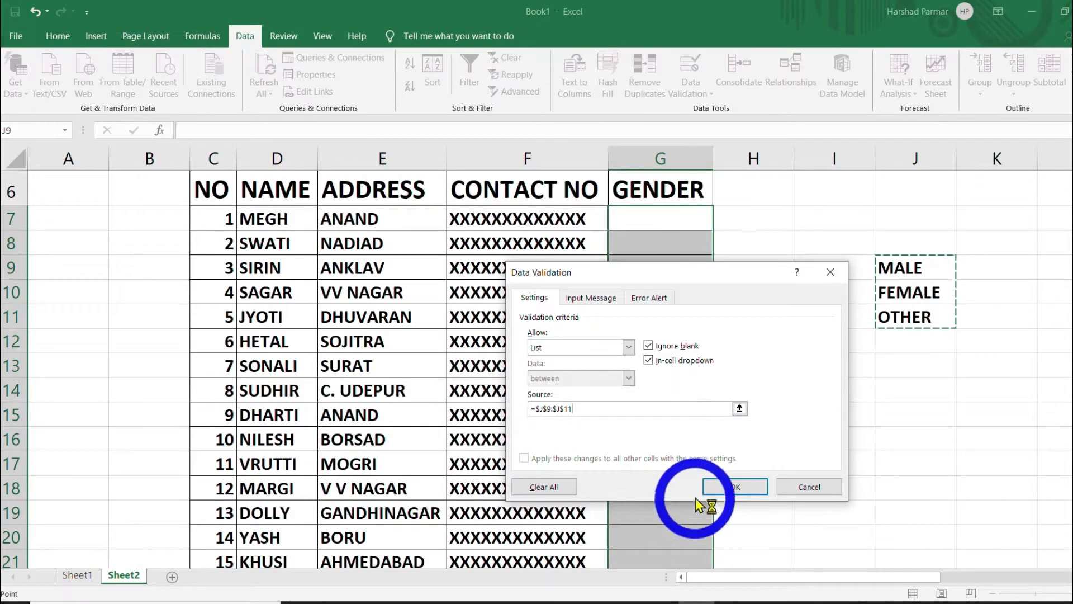
click(726, 487)
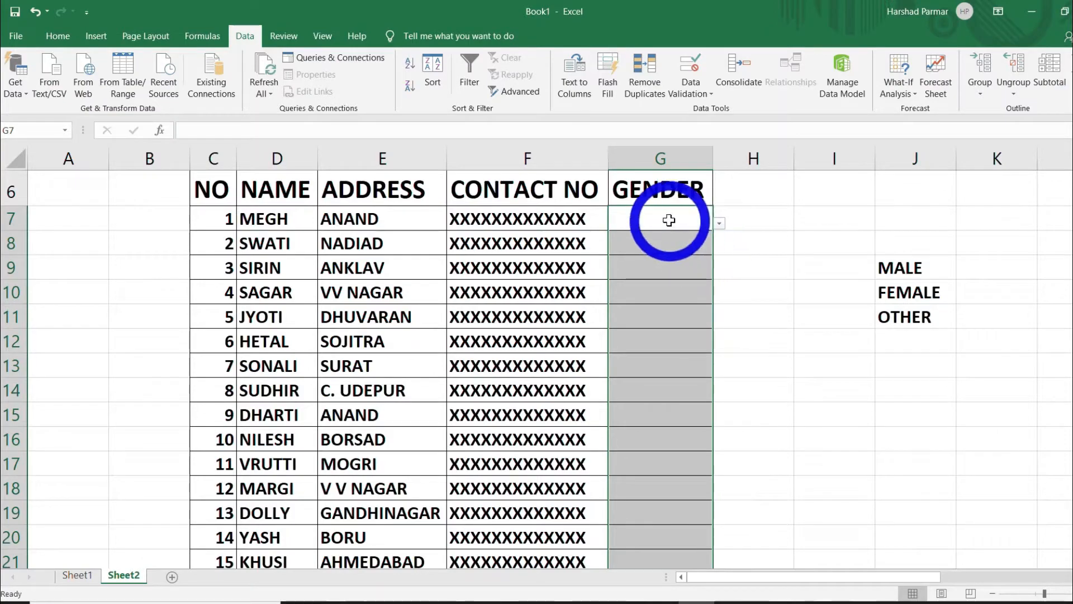
click(669, 248)
click(675, 270)
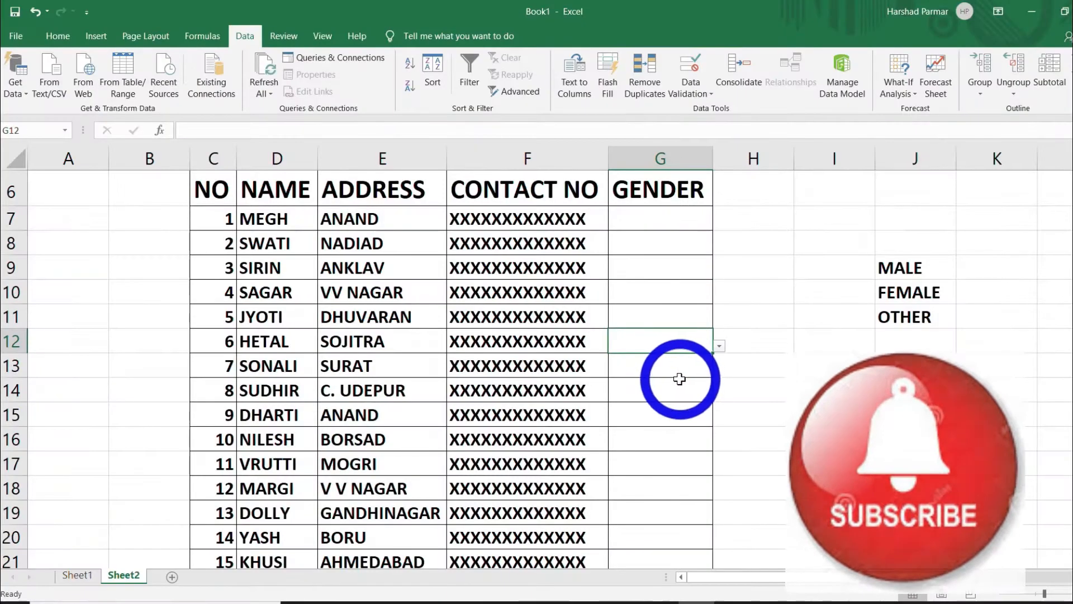
click(648, 395)
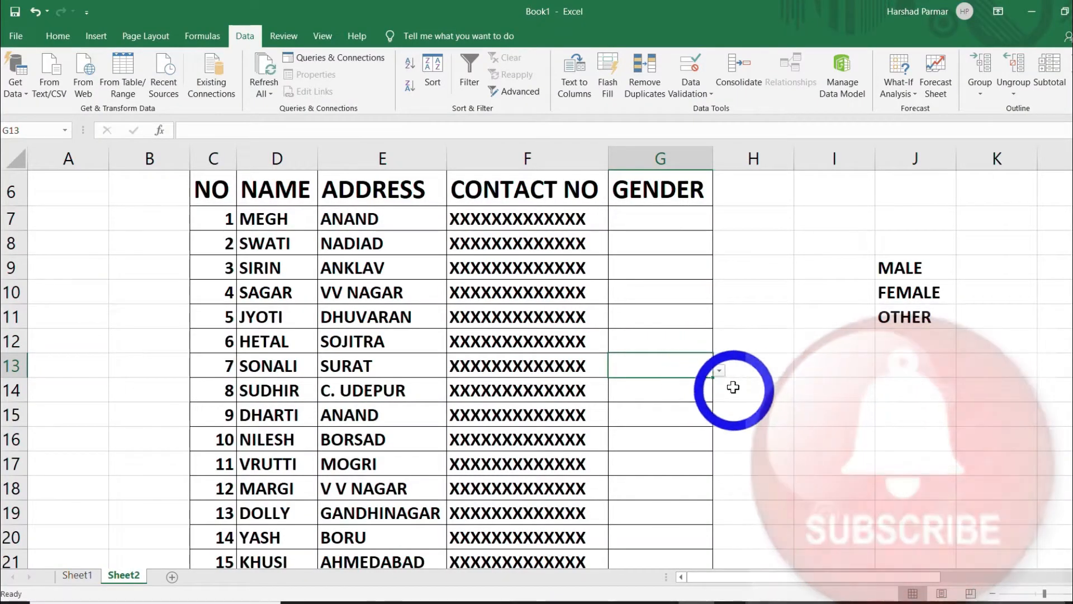
Pick the genders from the in-cell dropdowns: MALE in G7, and FEMALE in G8 and G9
click(667, 217)
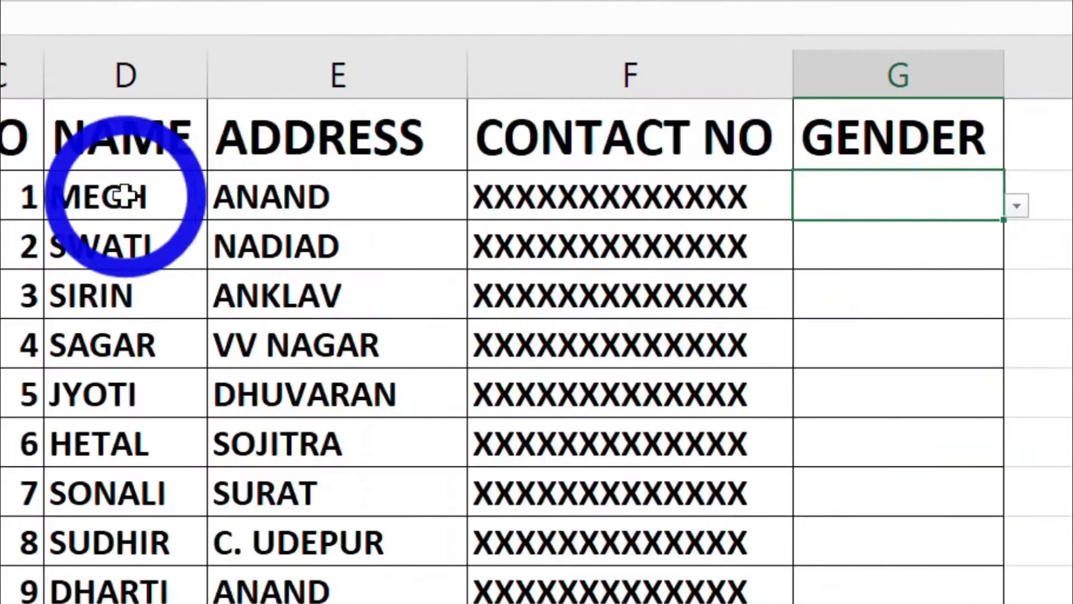
click(1017, 207)
click(768, 237)
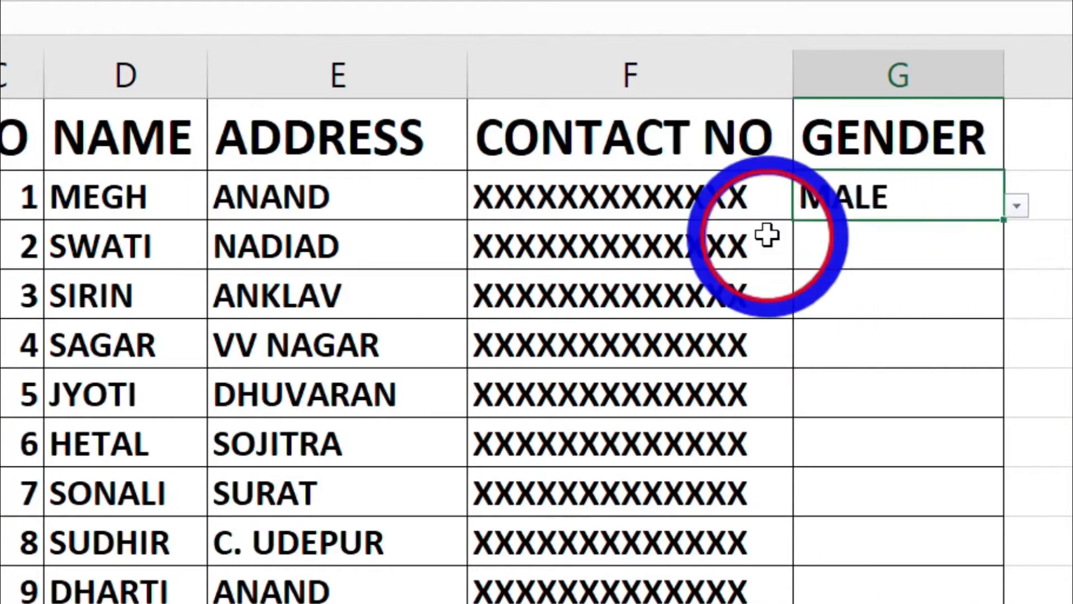
click(951, 254)
click(1018, 261)
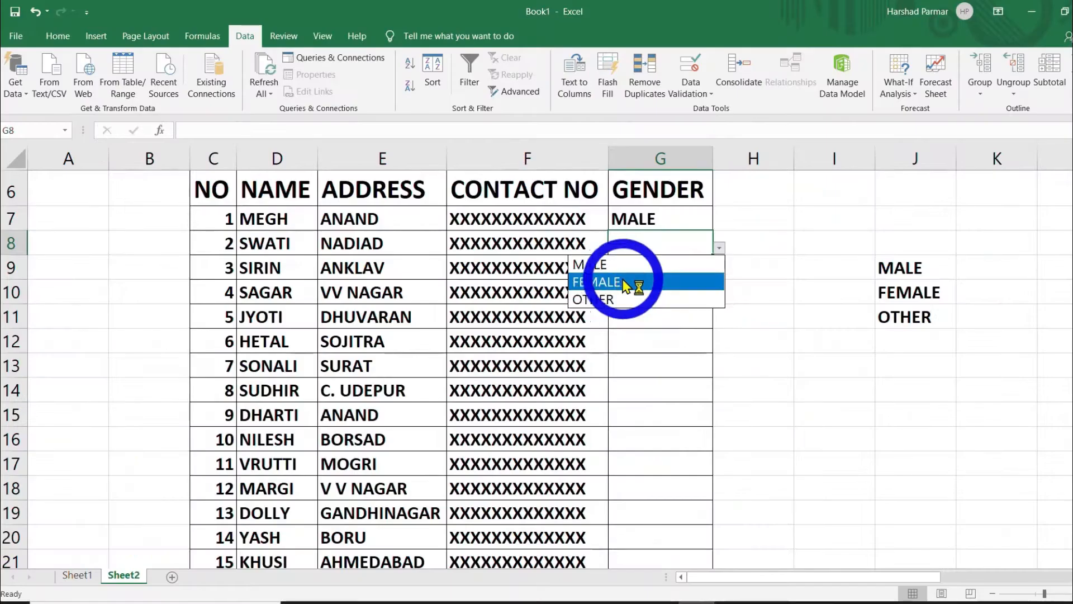
click(625, 284)
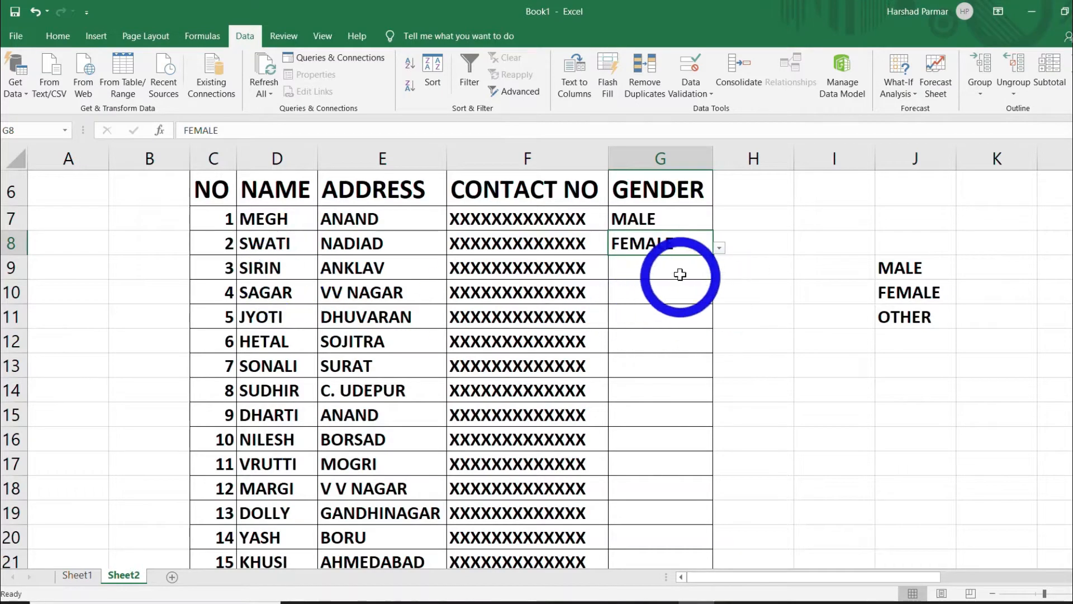
click(683, 269)
click(719, 272)
click(613, 307)
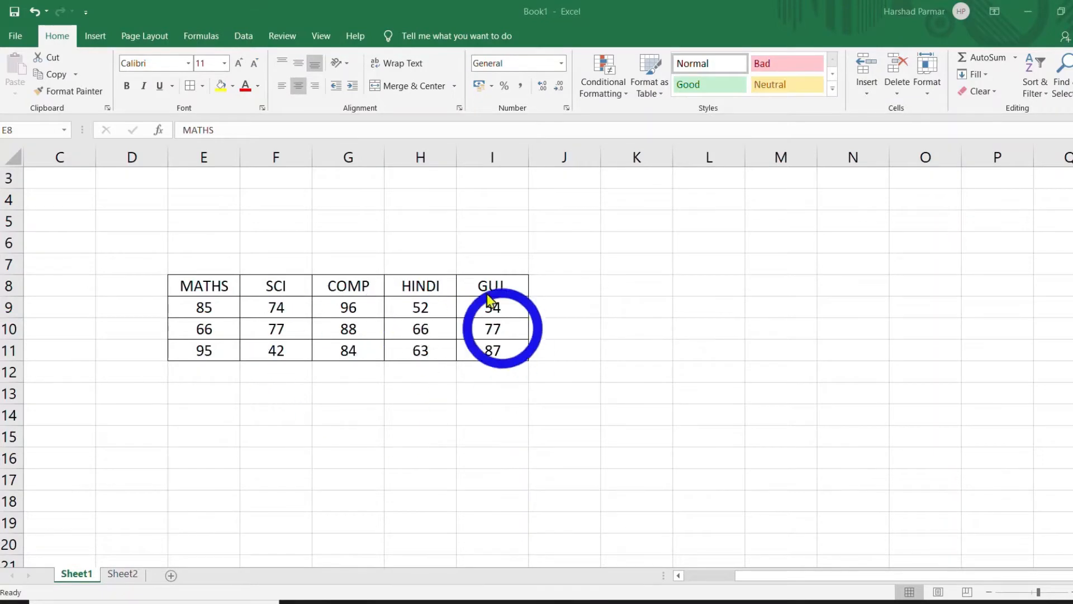
Copy the marks table E8:I11 on Sheet1 and paste it at K8 using Paste Special with Transpose
click(199, 287)
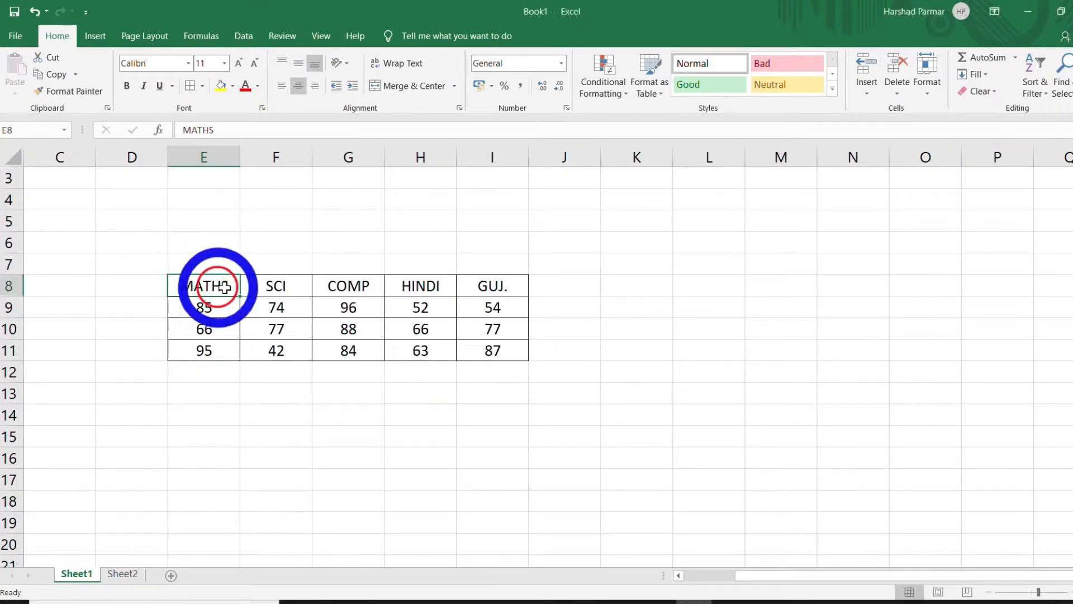
drag(224, 288, 469, 292)
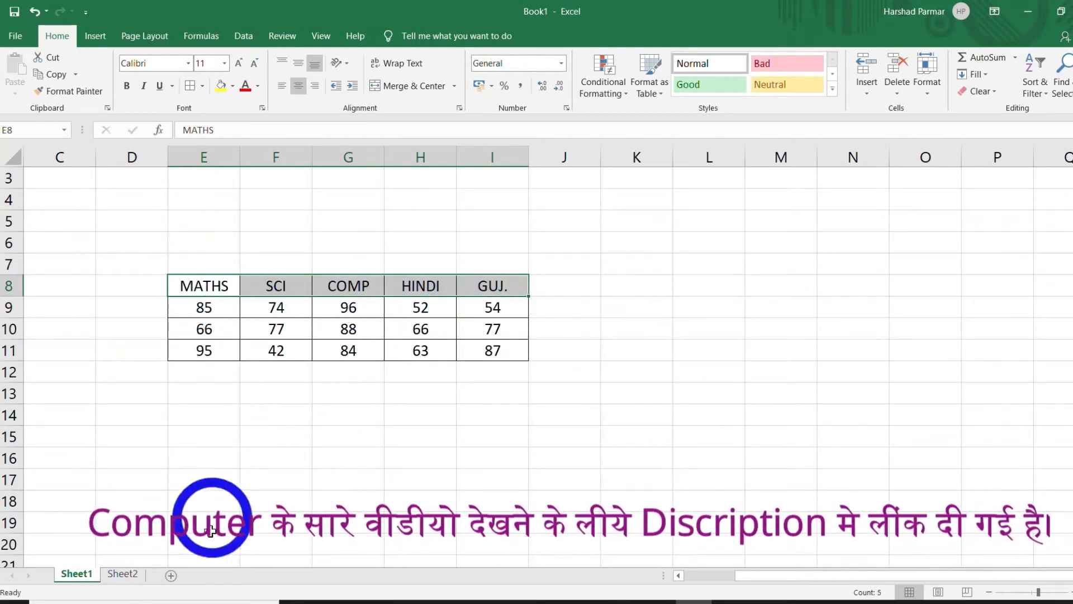
drag(194, 288, 495, 364)
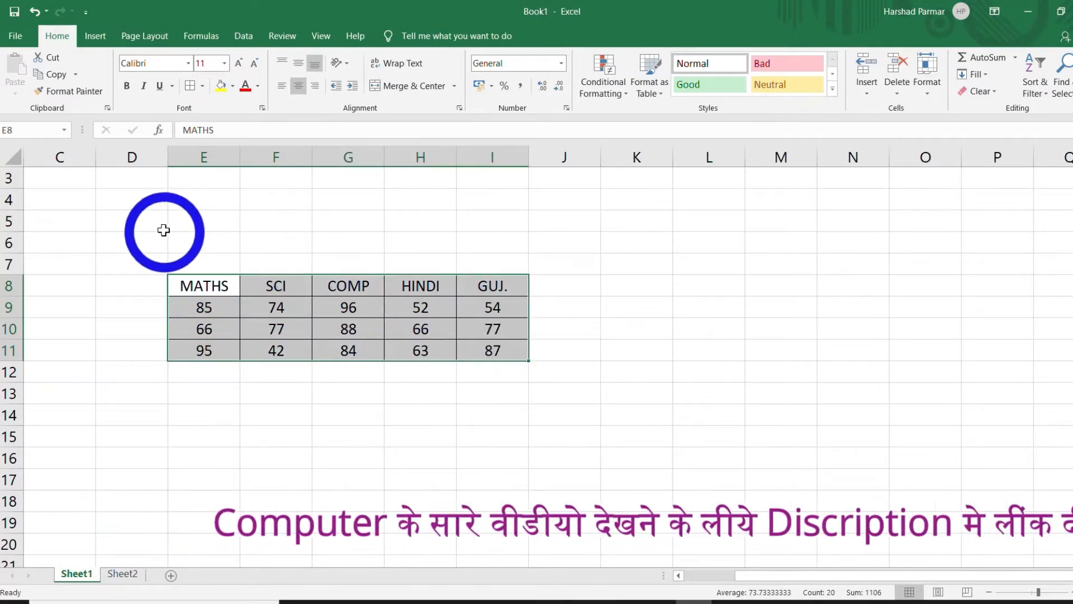
key(ctrl+c)
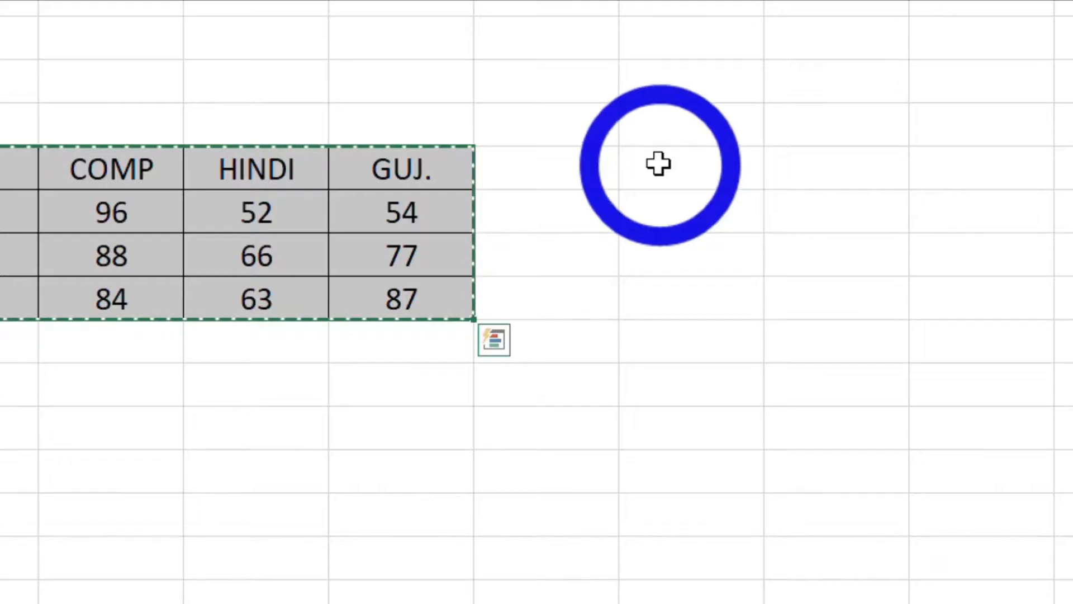
click(621, 287)
right_click(657, 166)
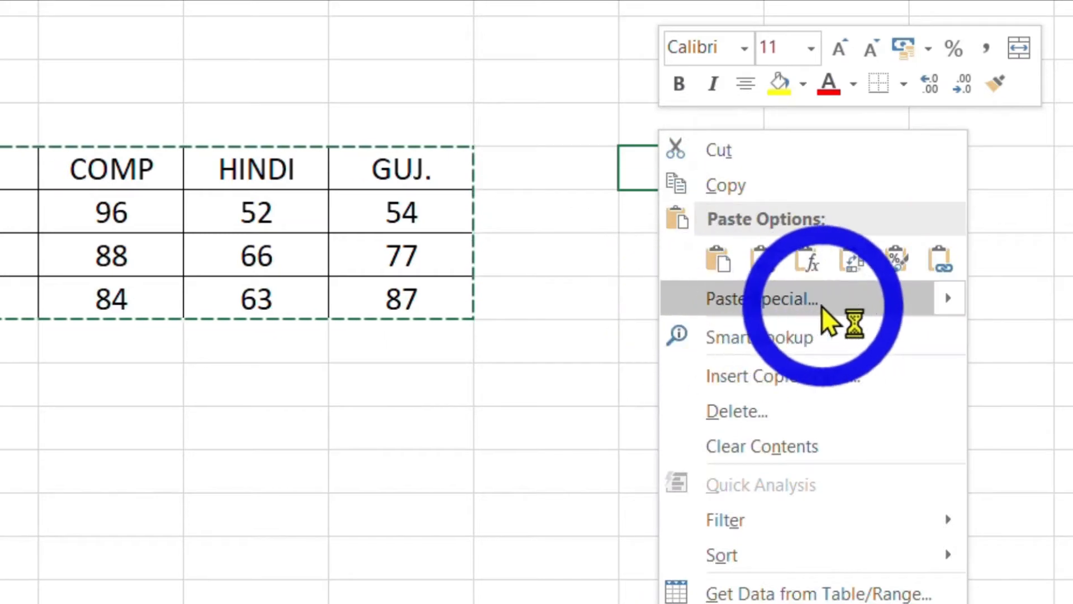
click(768, 300)
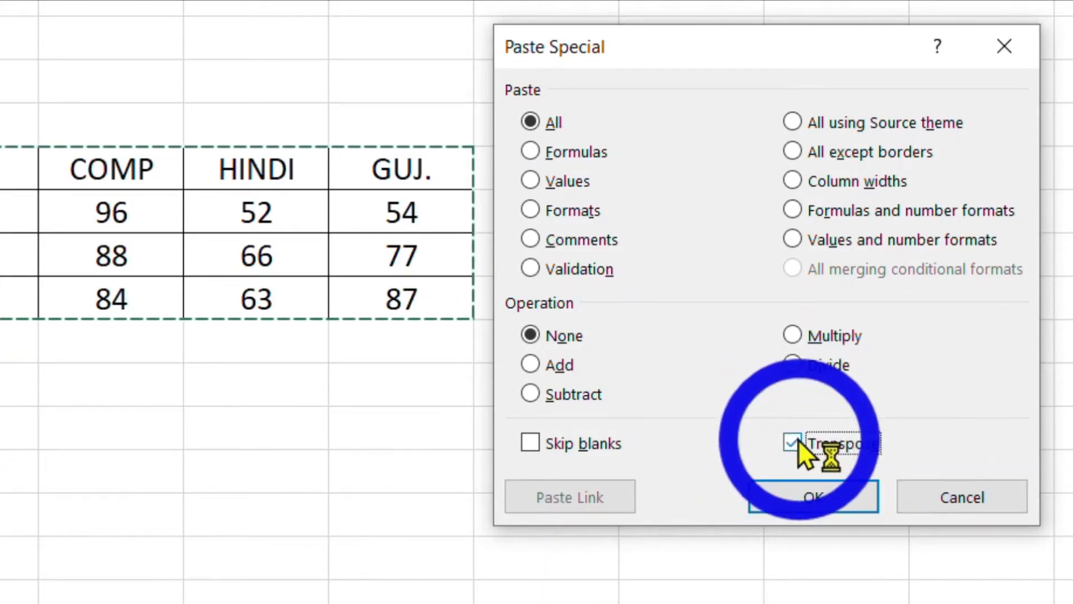
click(762, 498)
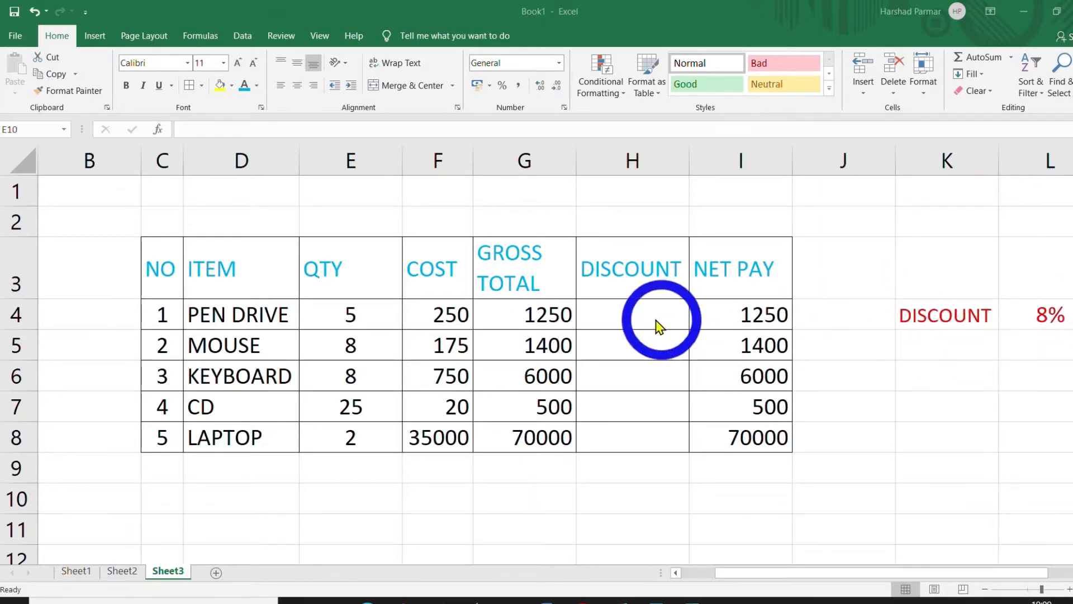
Enter the formula =G4*L4 in DISCOUNT cell H4 on Sheet3
click(600, 320)
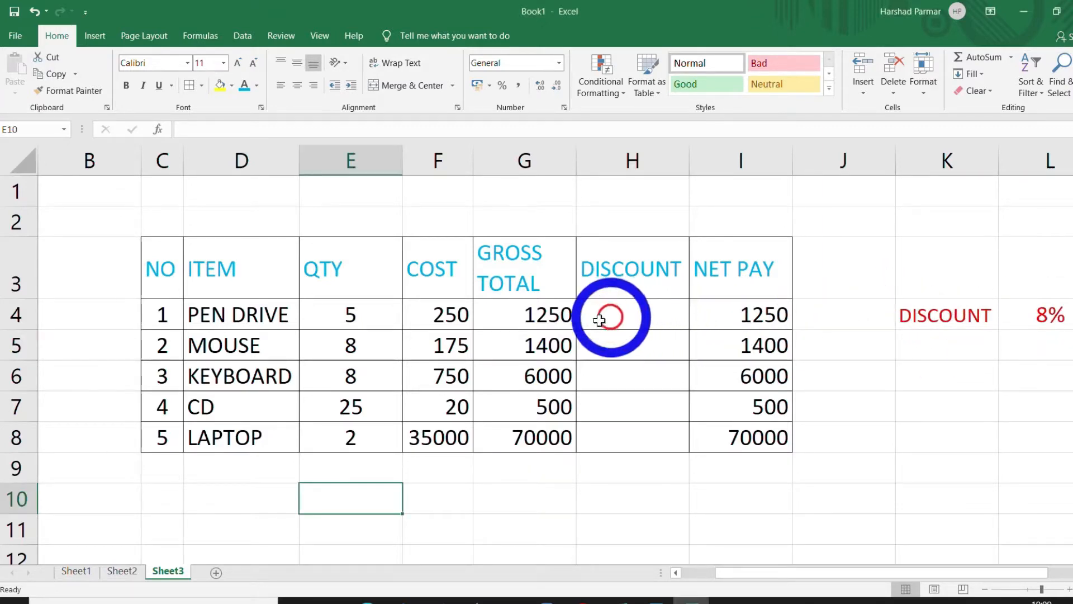
click(647, 317)
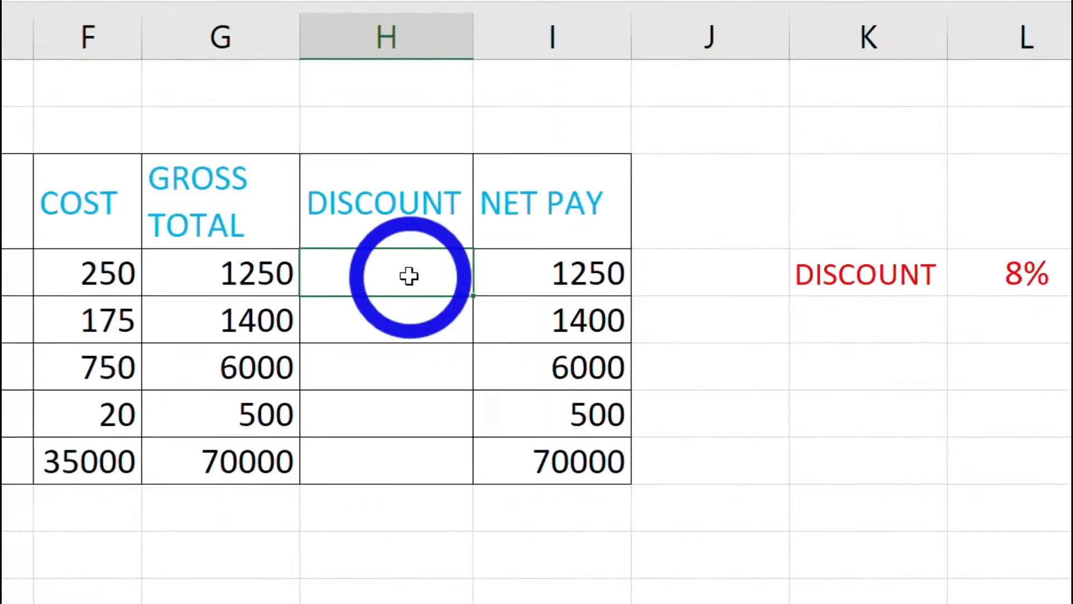
text(=)
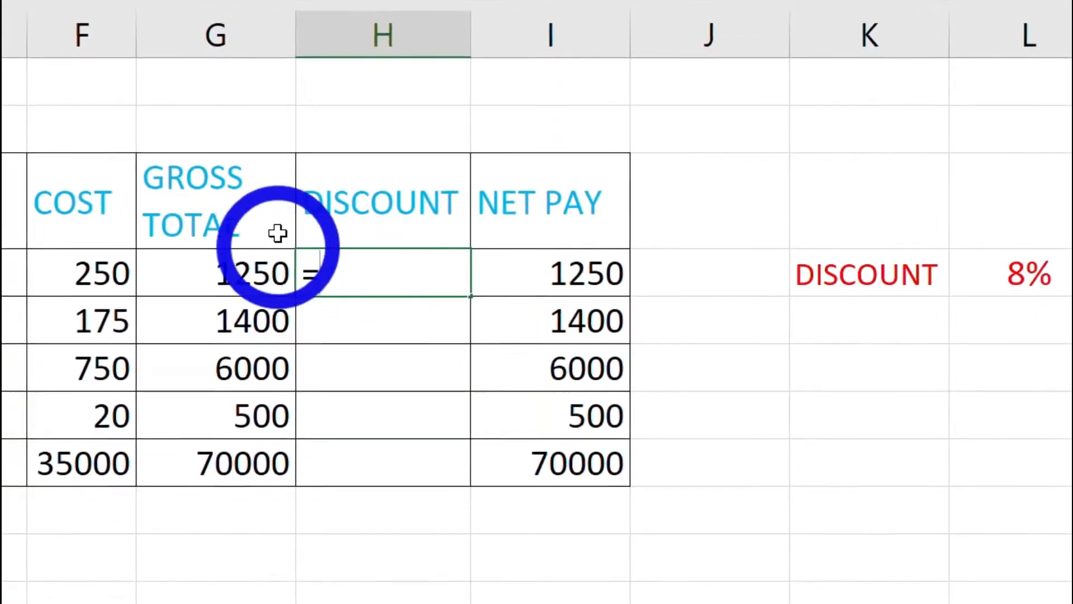
click(211, 281)
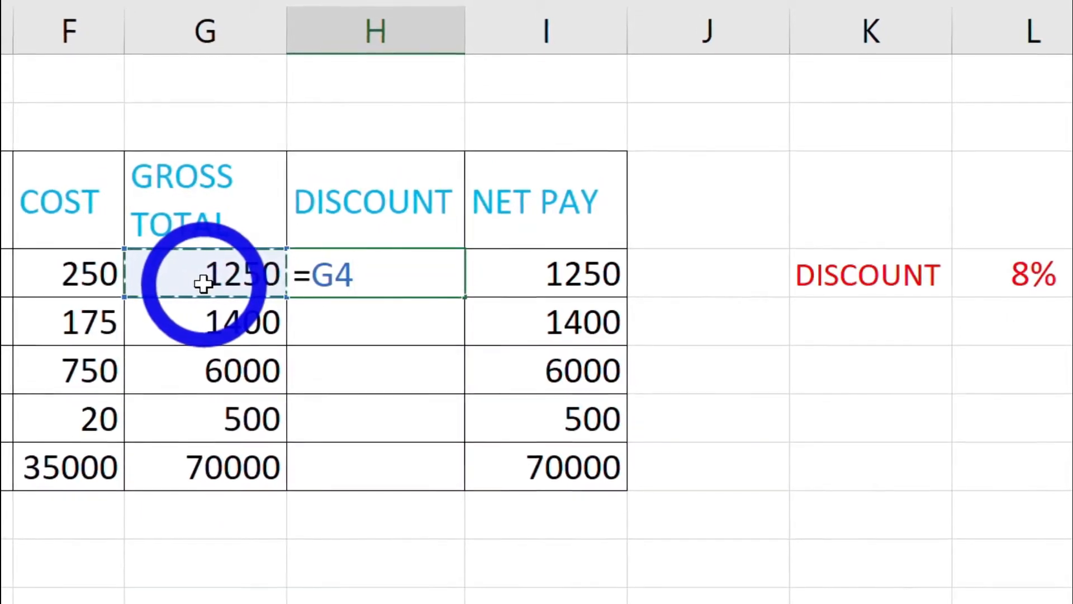
text(*)
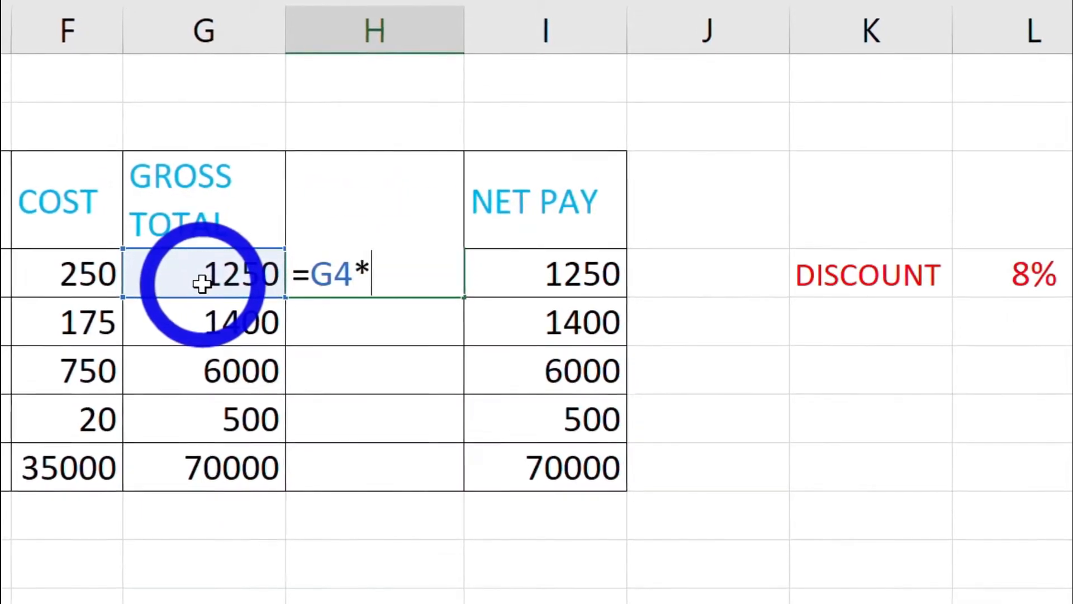
click(1026, 280)
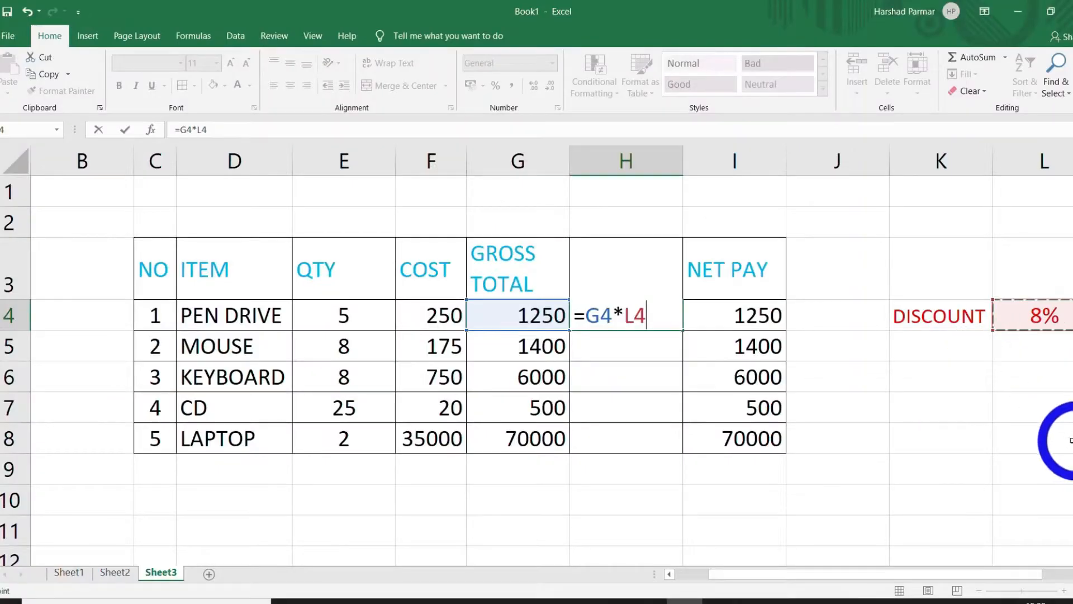
key(Return)
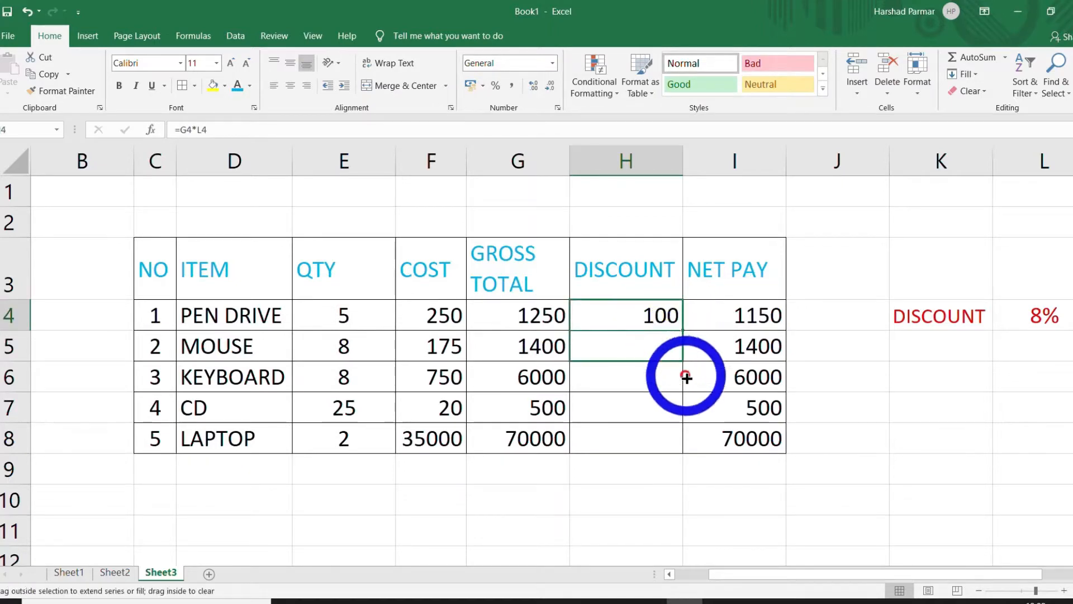
Try to fill the discount formula from H4 down to H8
drag(688, 444, 688, 445)
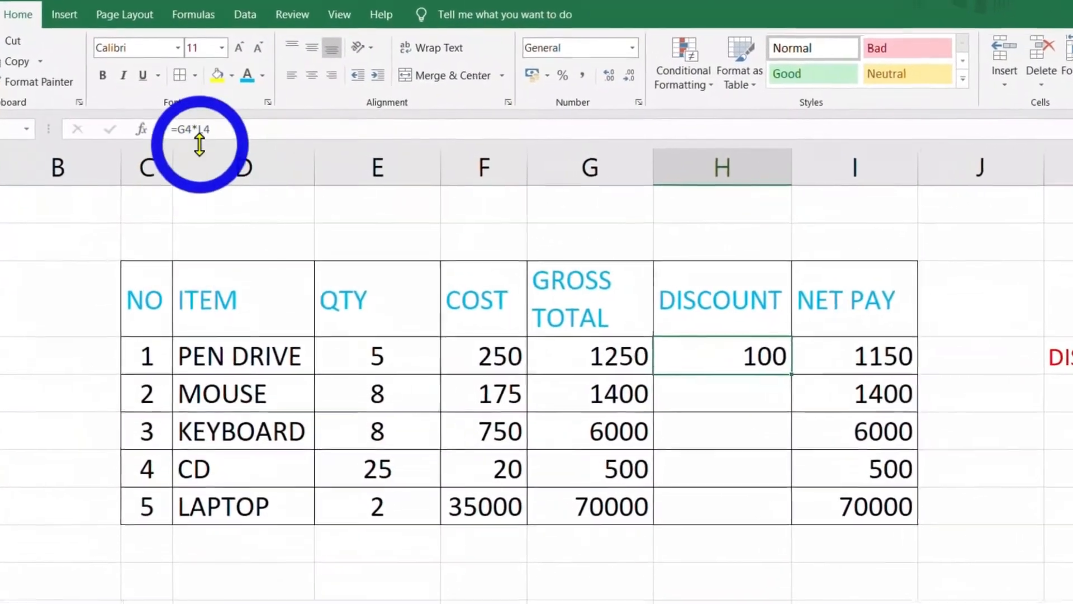
Make the discount rate reference absolute by changing the formula in H4 to =G4*$L$4
click(197, 129)
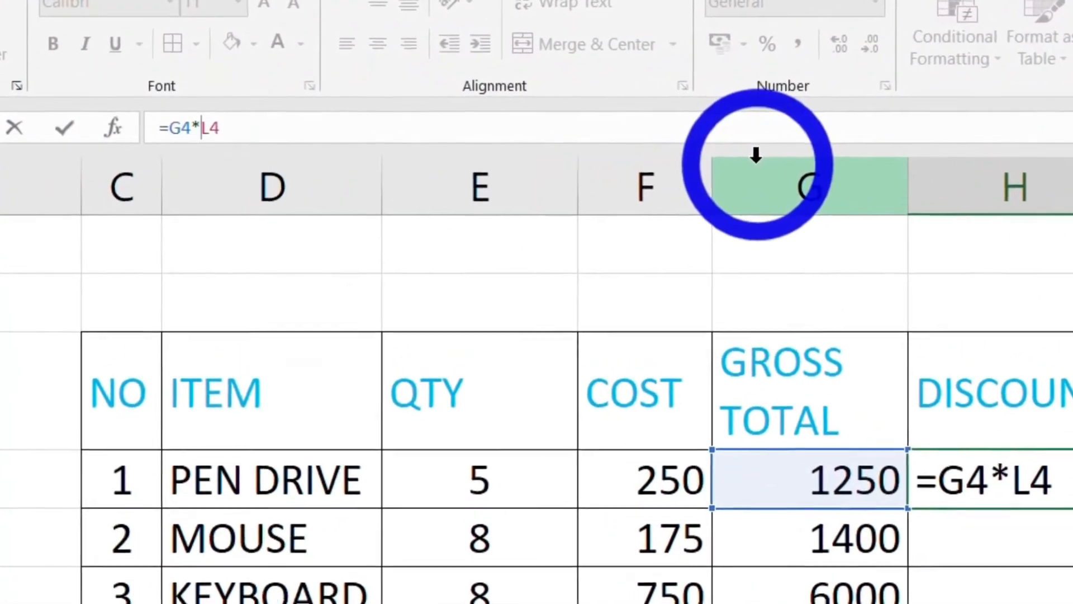
text($L)
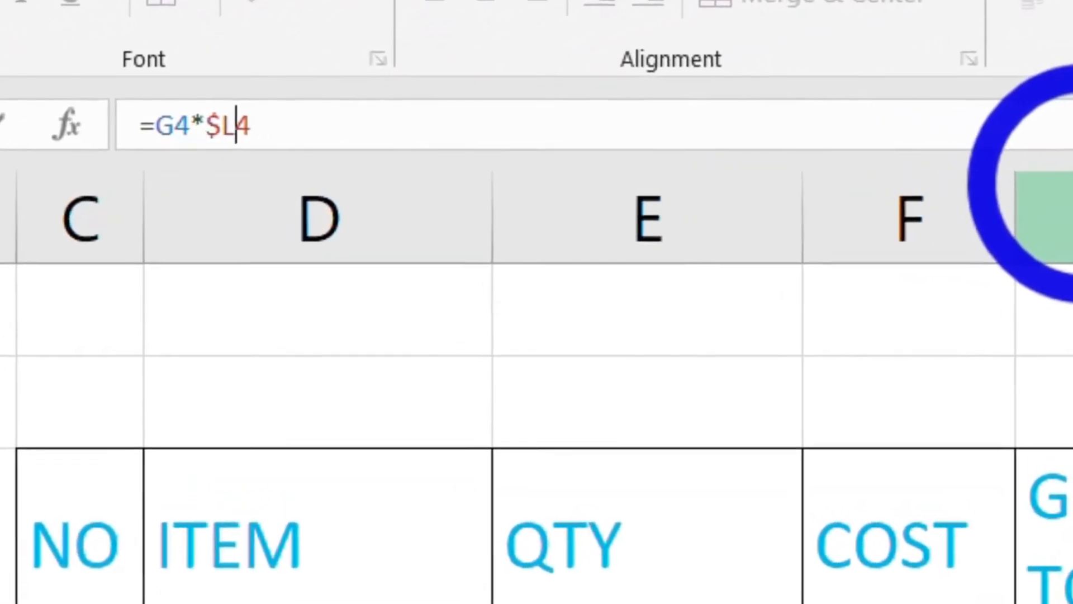
text($)
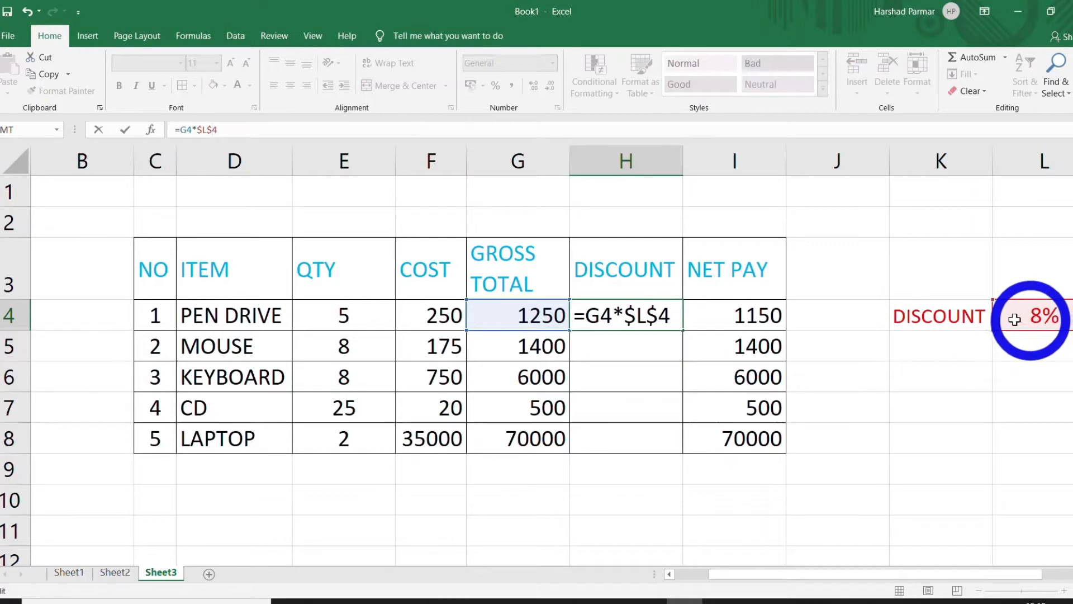
key(Return)
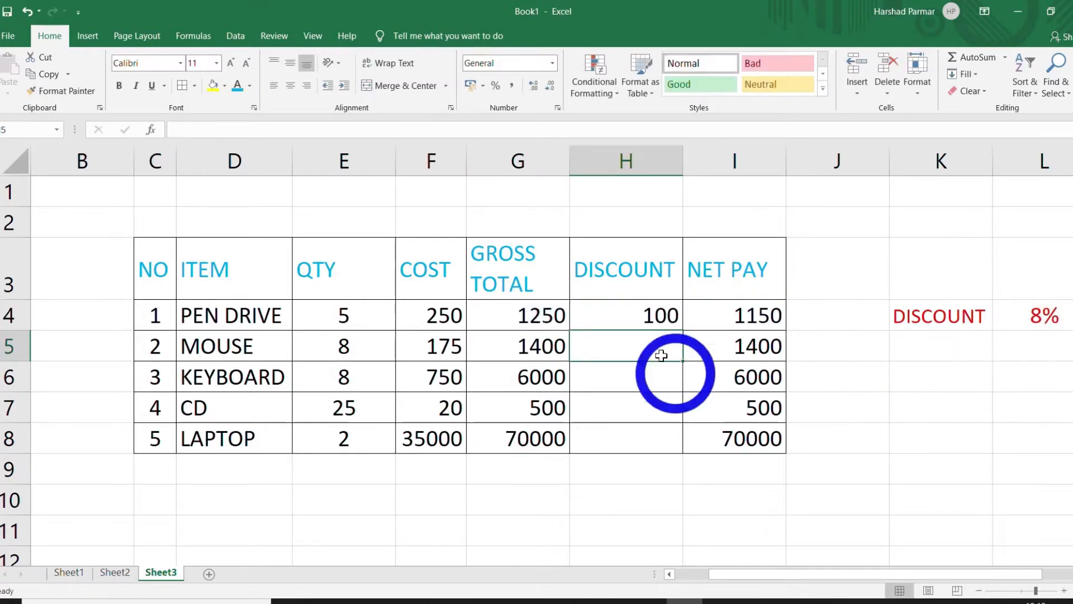
click(611, 314)
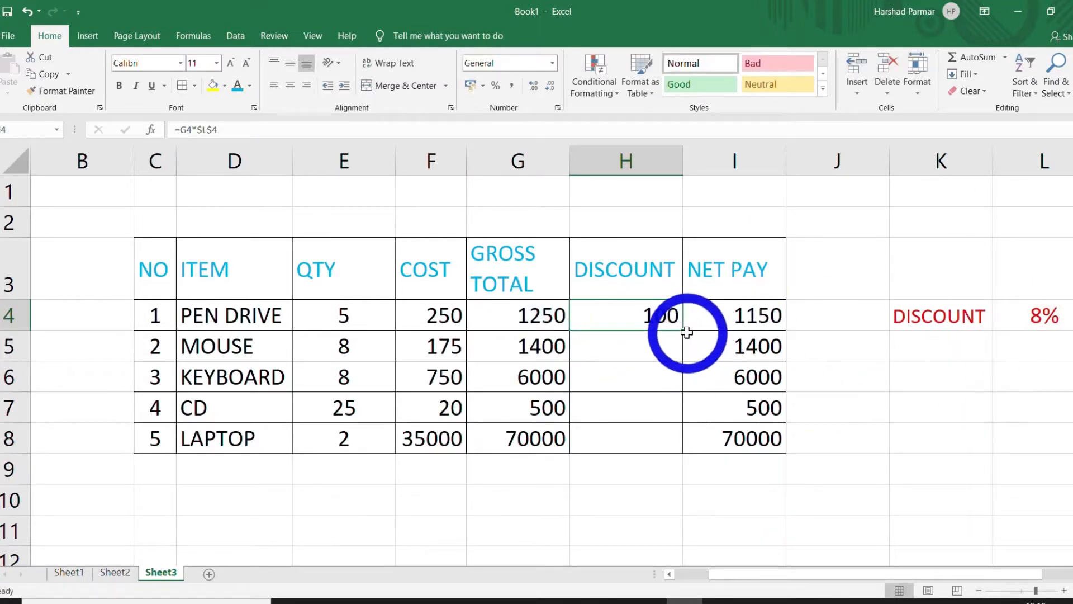
Fill the discount formula with the absolute rate reference from H4 down through H8
drag(683, 332, 683, 450)
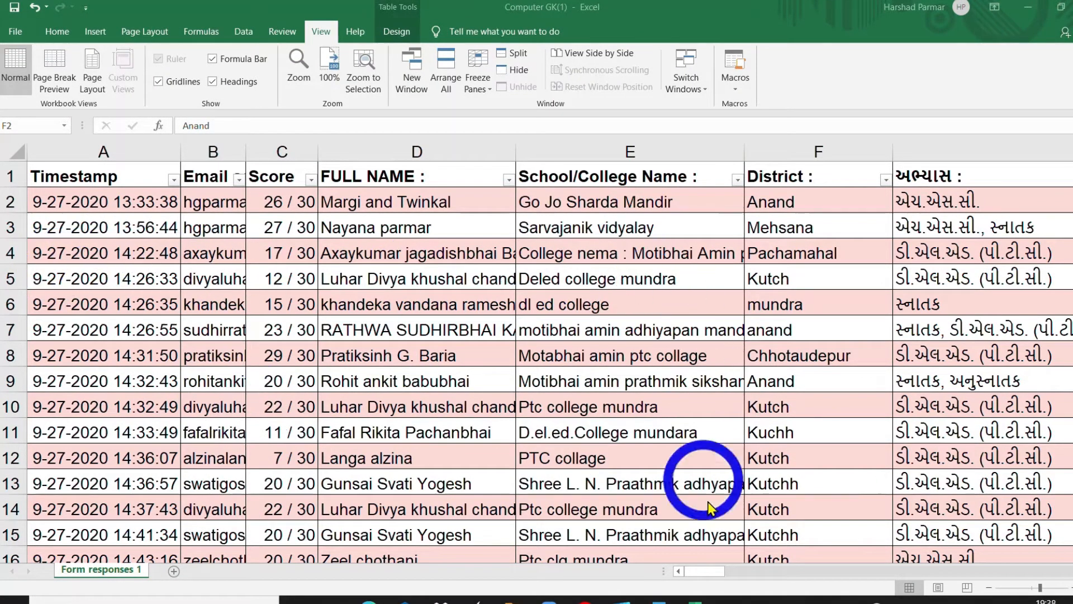
In the Computer GK(1) workbook, freeze panes at cell F2 so row 1 and columns A to E stay fixed
click(729, 573)
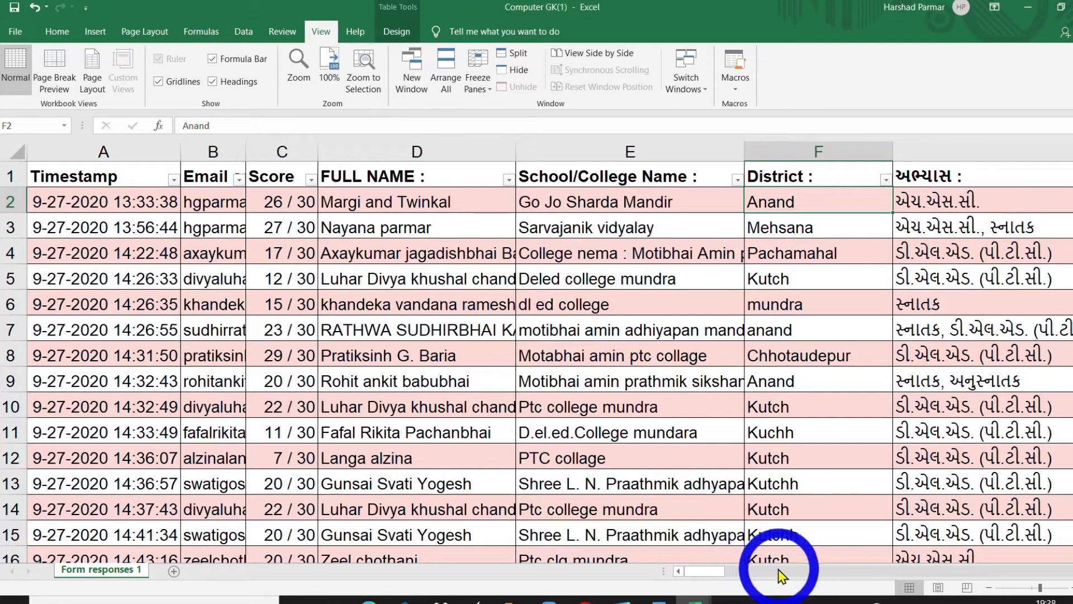
mouse_move(714, 574)
mouse_down()
mouse_move(857, 574)
mouse_move(700, 573)
mouse_up()
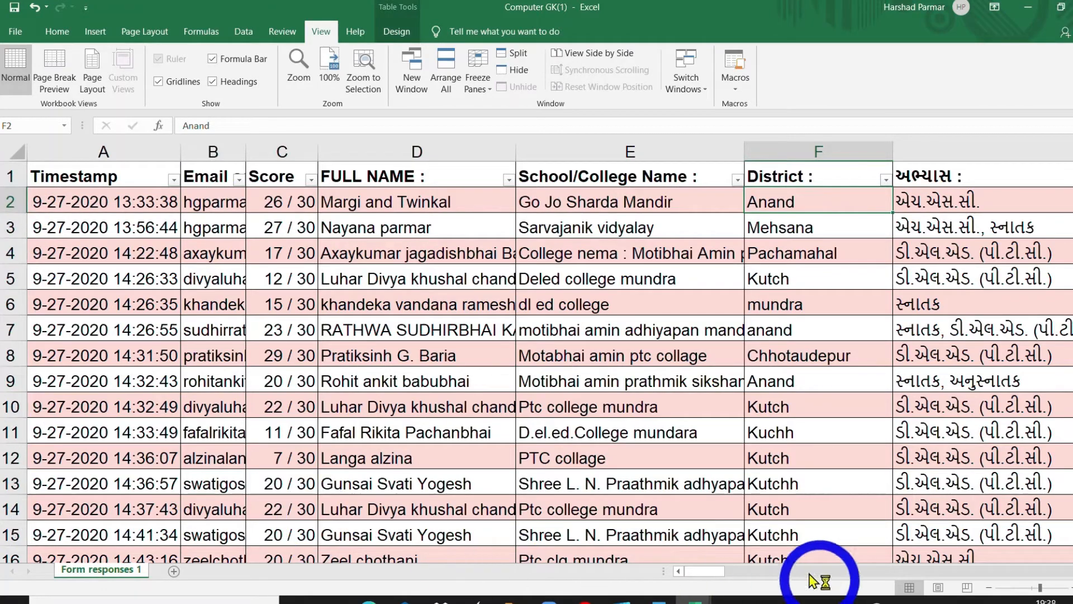
drag(693, 576, 807, 575)
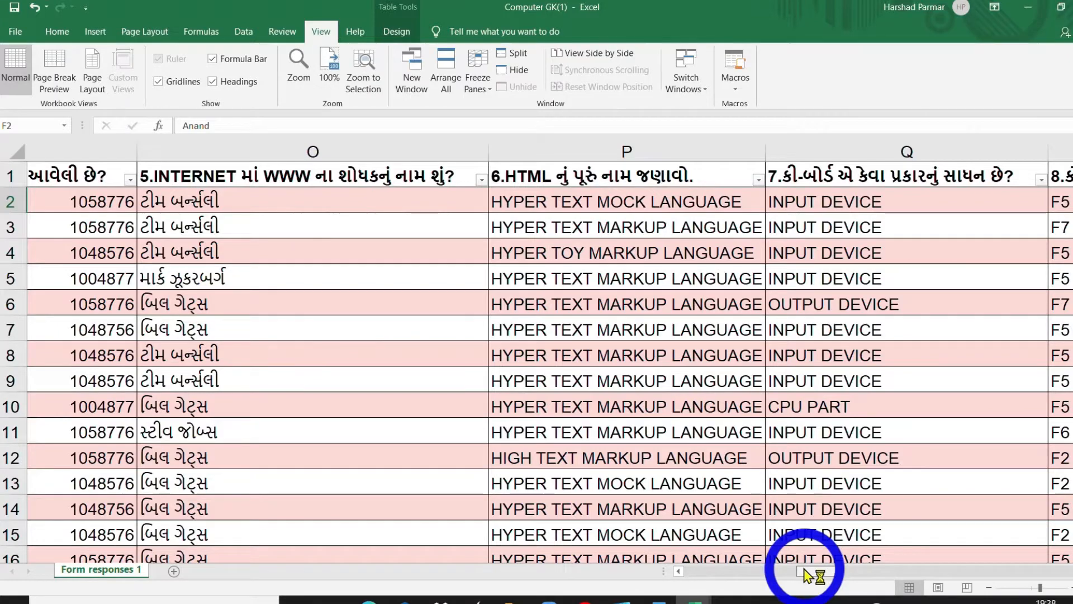
drag(808, 575, 691, 576)
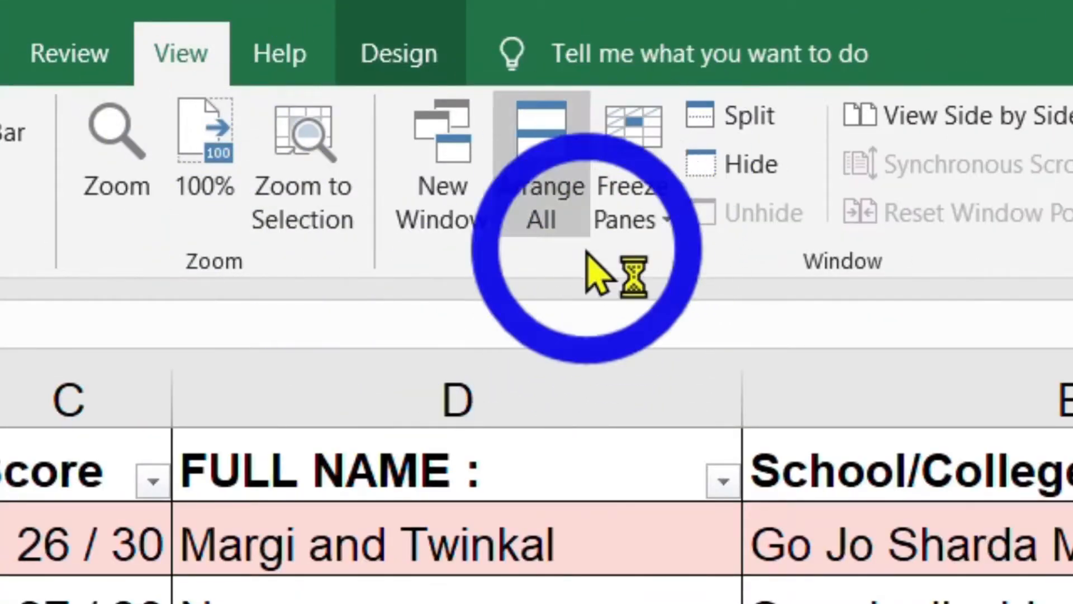
click(658, 223)
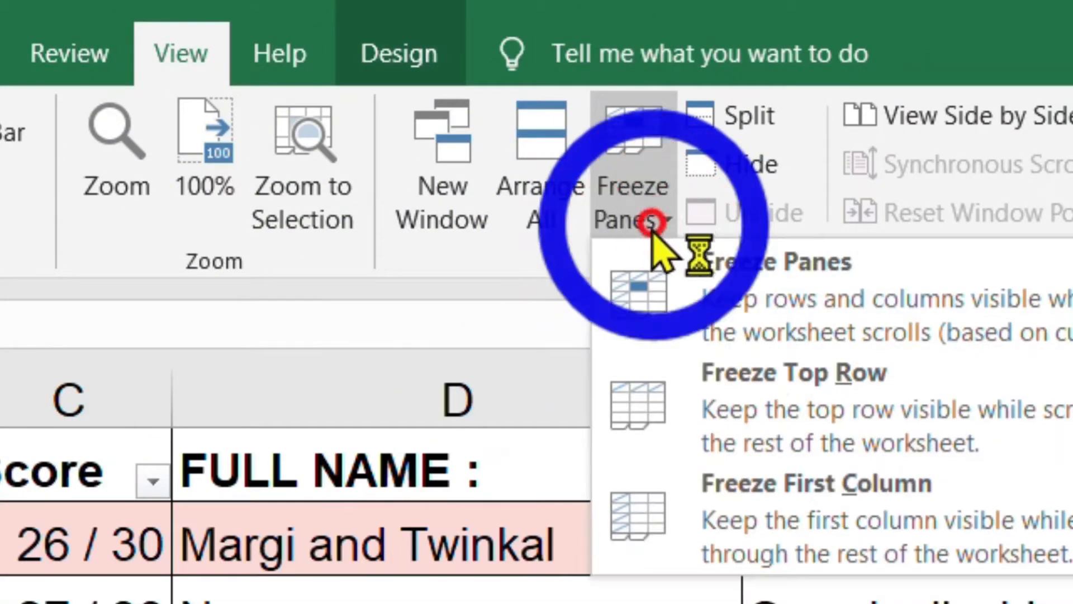
click(730, 296)
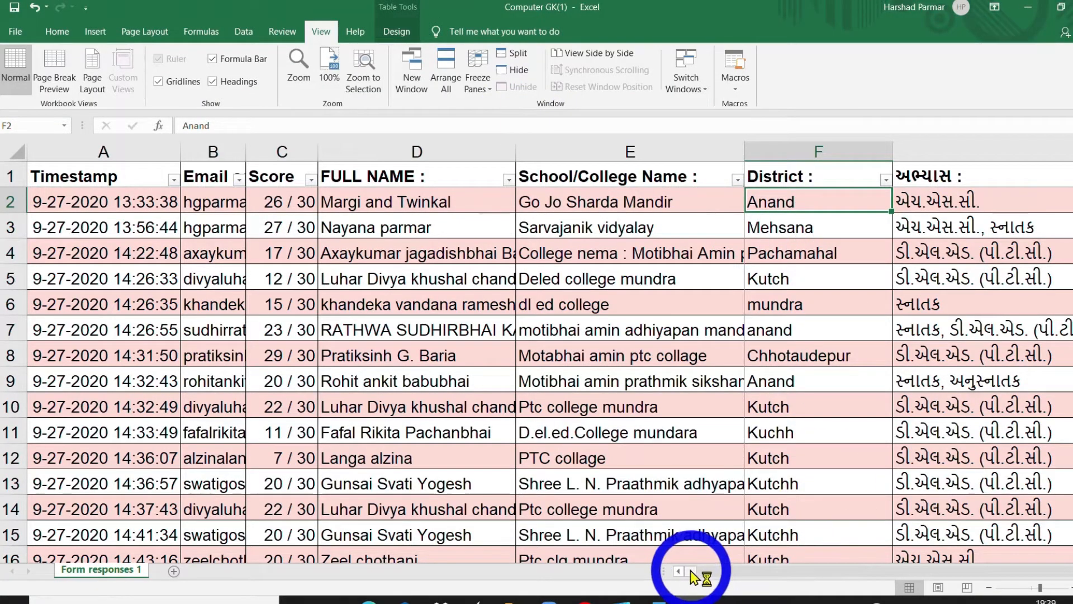
mouse_move(693, 575)
mouse_down()
mouse_move(705, 575)
mouse_move(689, 576)
mouse_up()
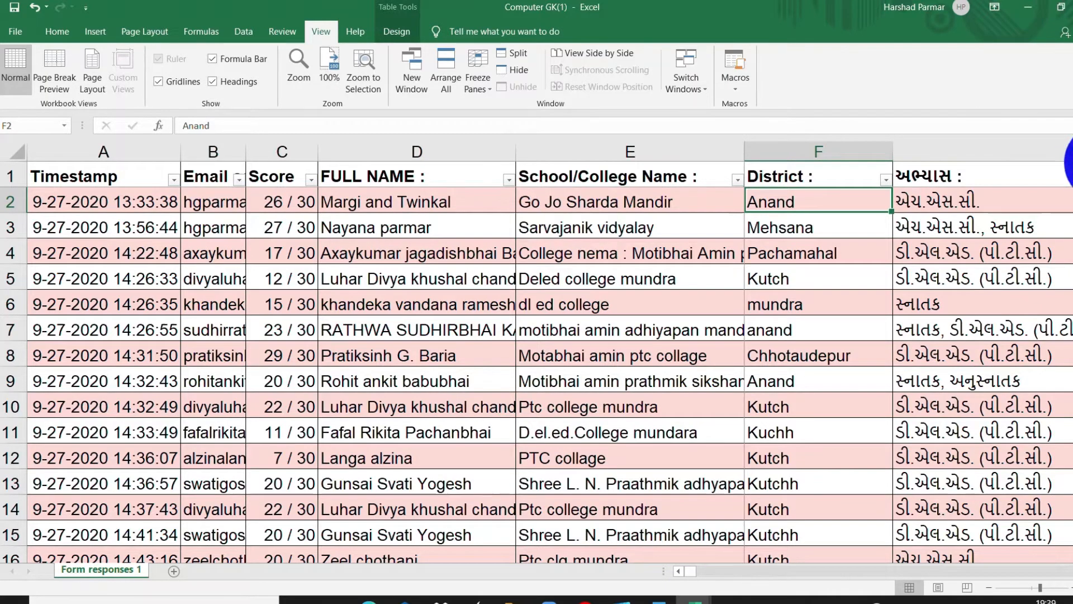
scroll(1068, 165, down, 6)
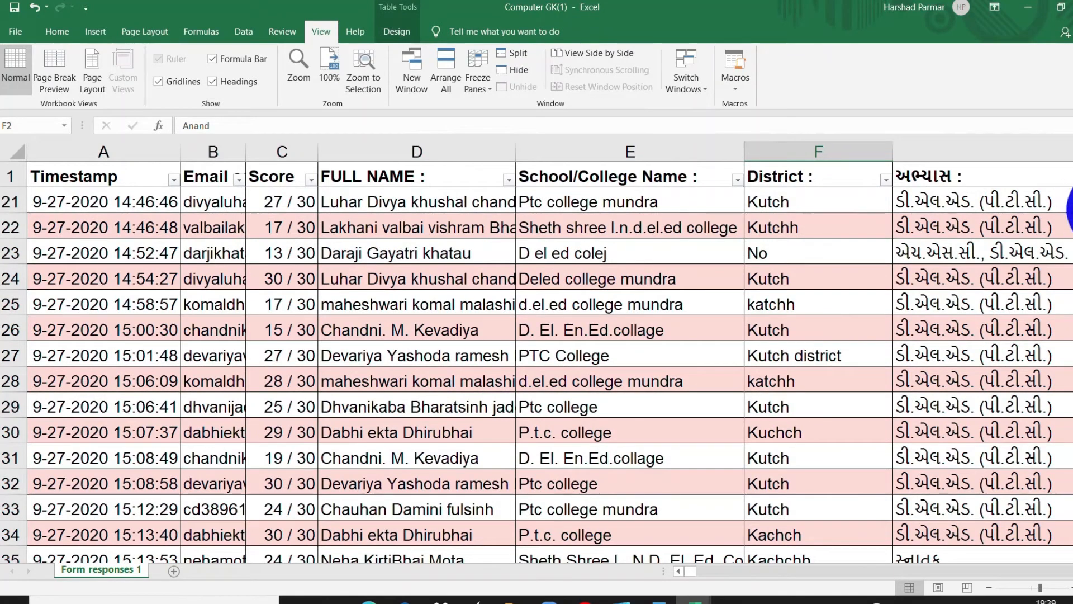
scroll(1068, 212, down, 7)
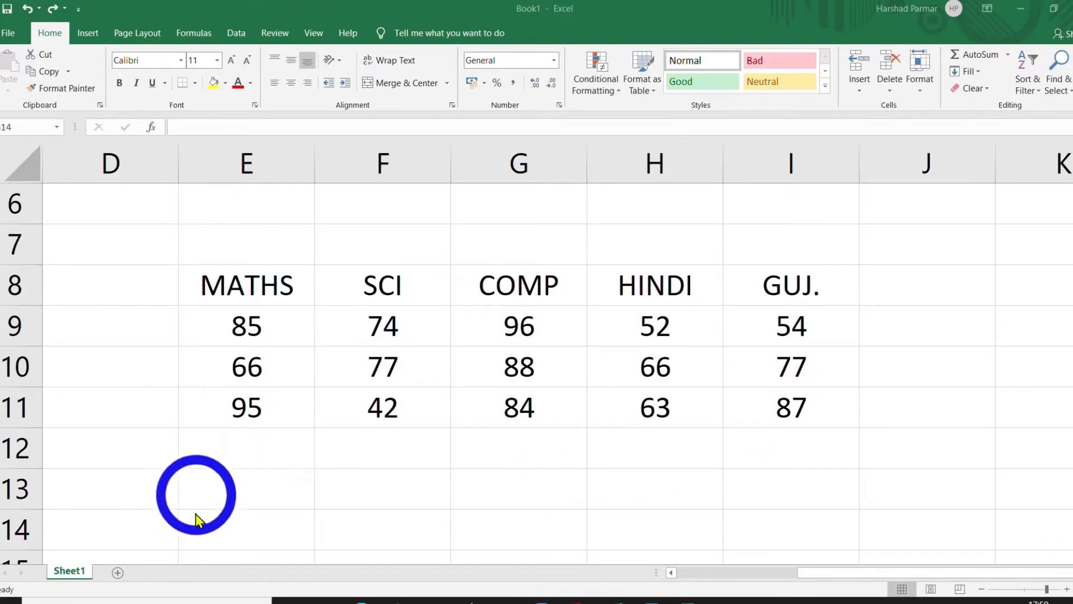
Try to highlight marks greater than 75 in table E8:I11 with Light Red Fill with Dark Red Text using Quick Analysis
click(246, 293)
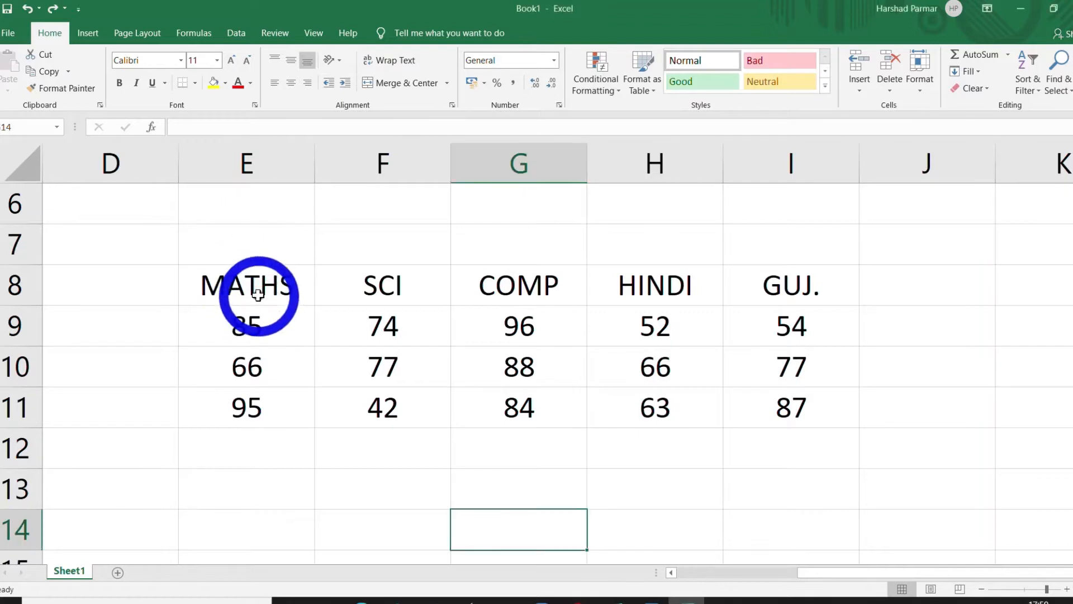
drag(254, 287, 760, 406)
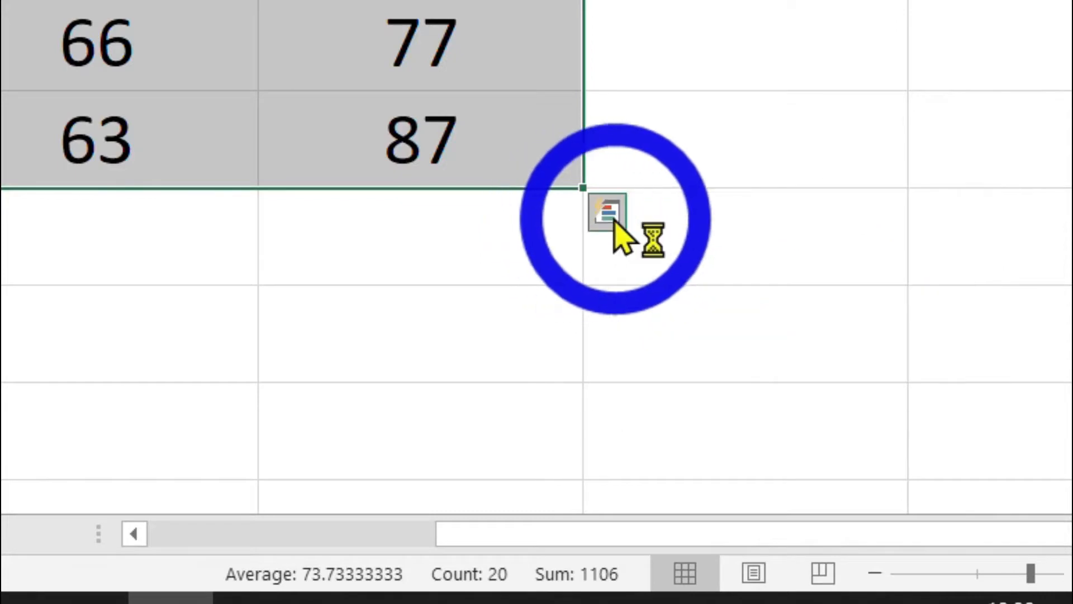
click(614, 219)
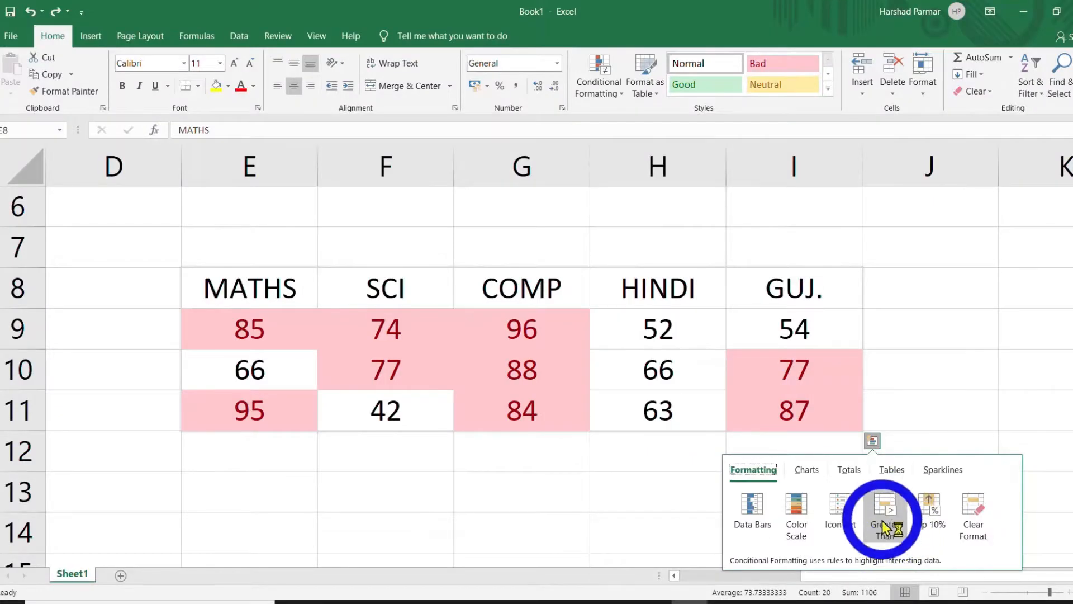
click(883, 510)
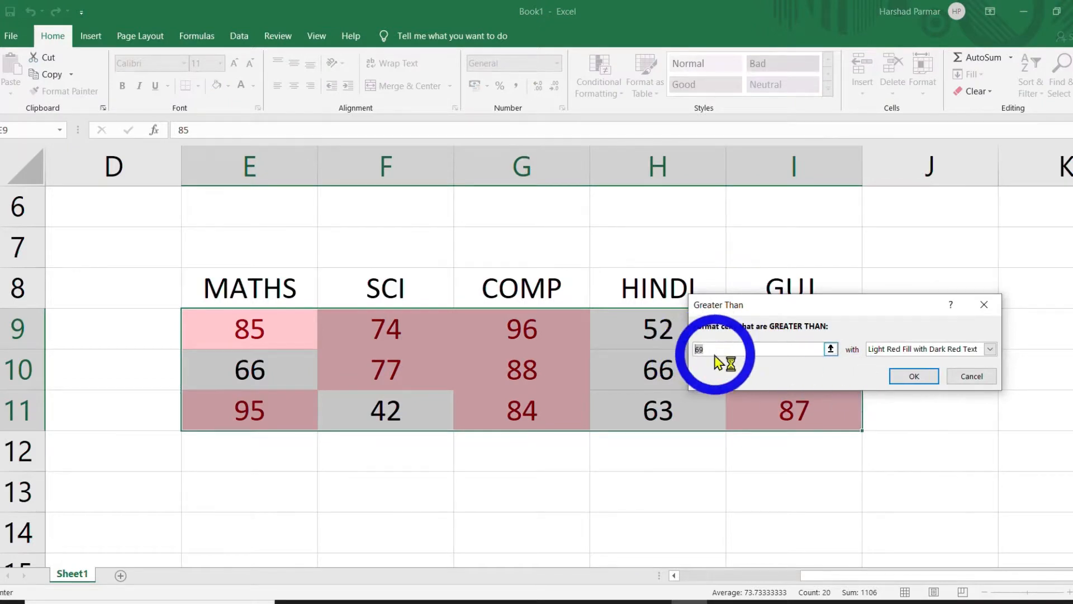
key(BackSpace)
text(7)
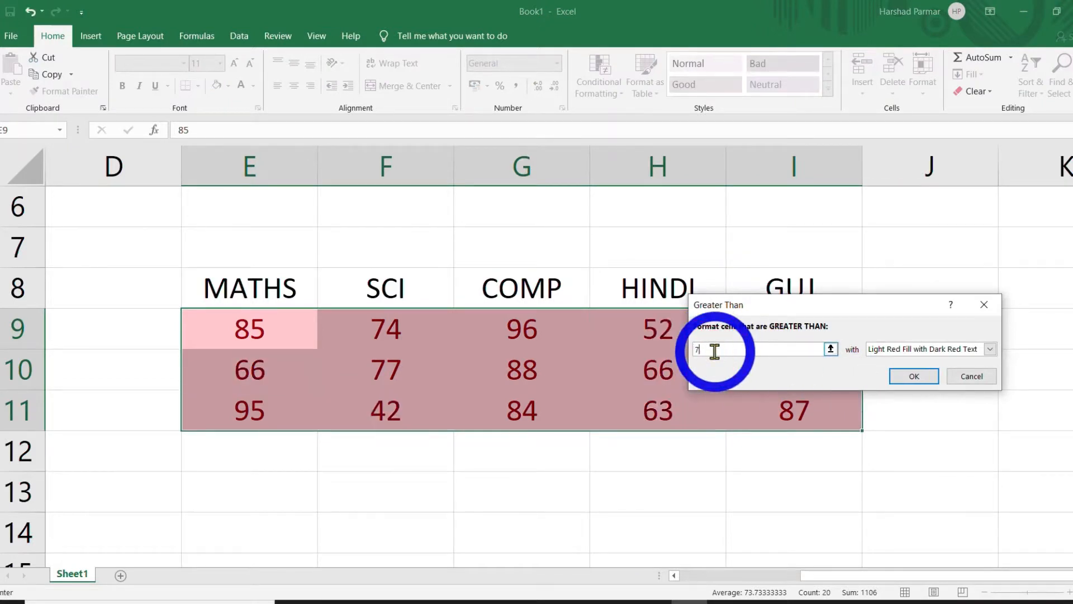
text(5)
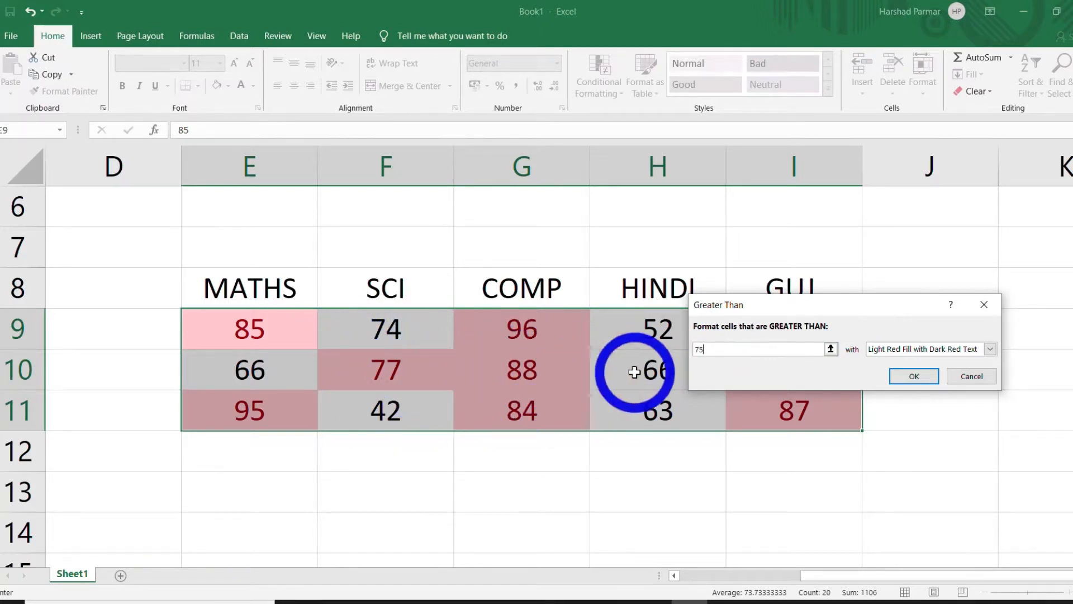
click(889, 379)
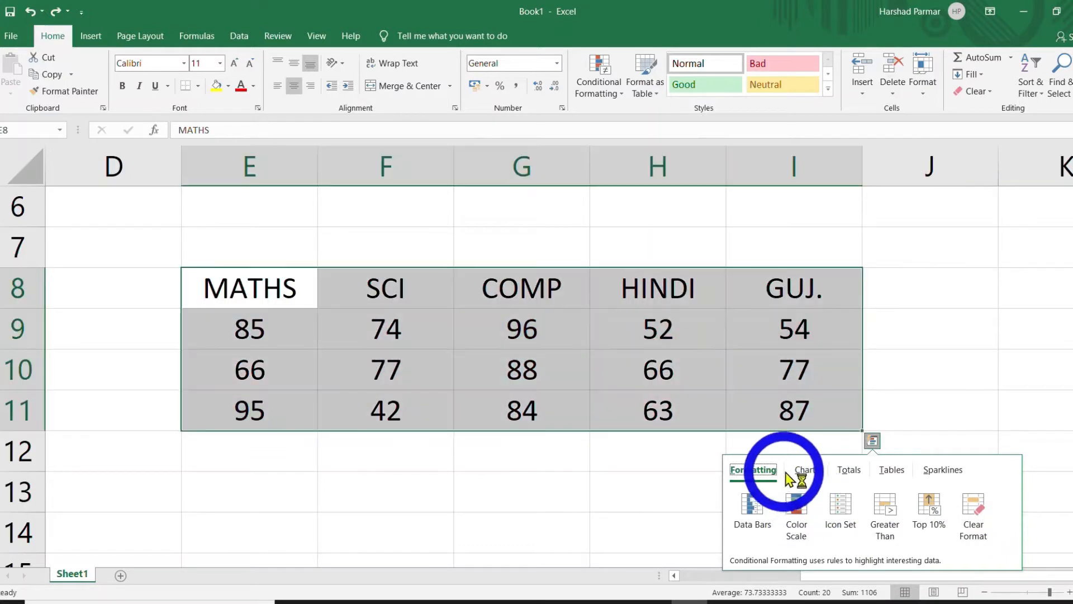
Preview the Quick Analysis Charts, Totals, Tables and Sparklines options for the marks table E8:I11
click(807, 470)
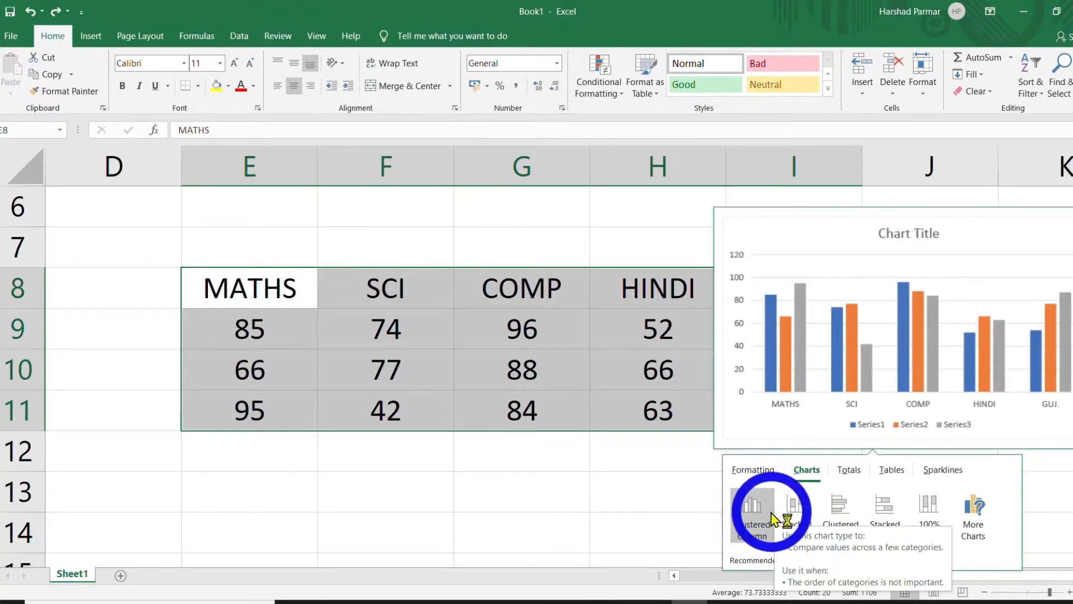
click(852, 471)
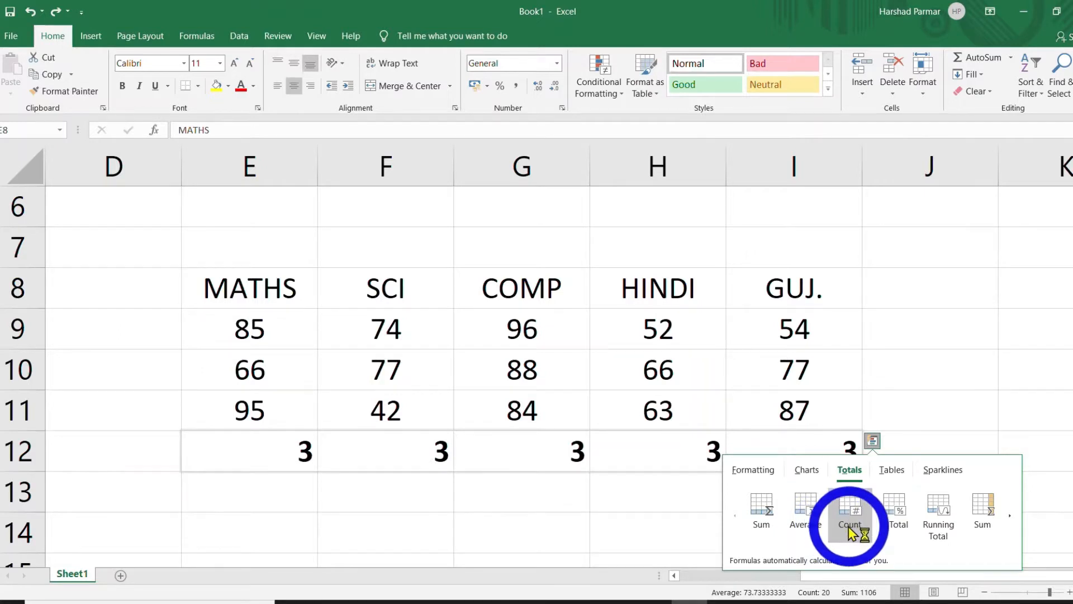
click(892, 470)
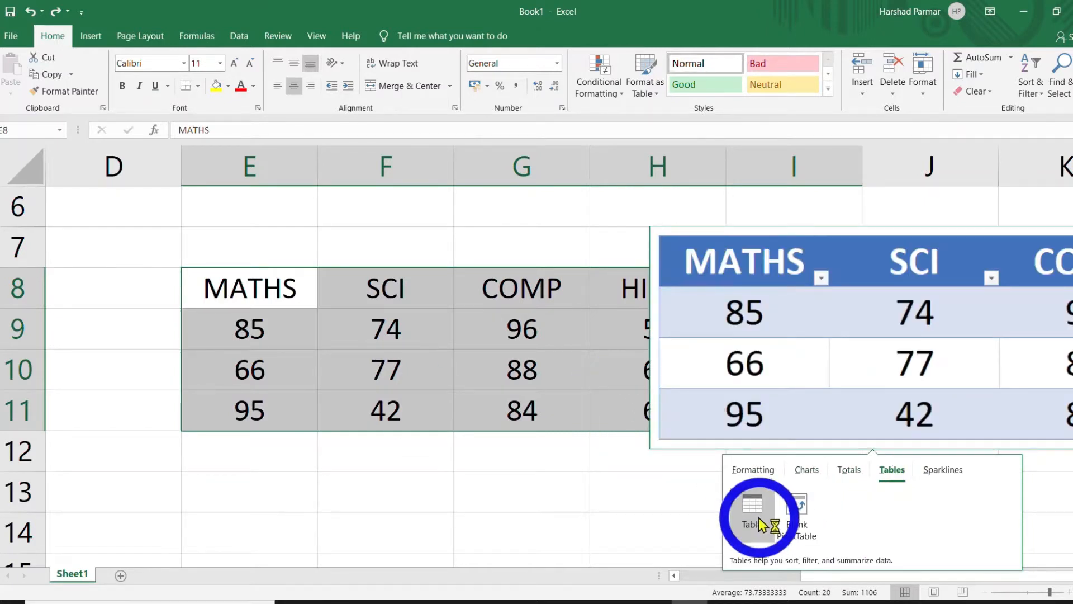
click(944, 470)
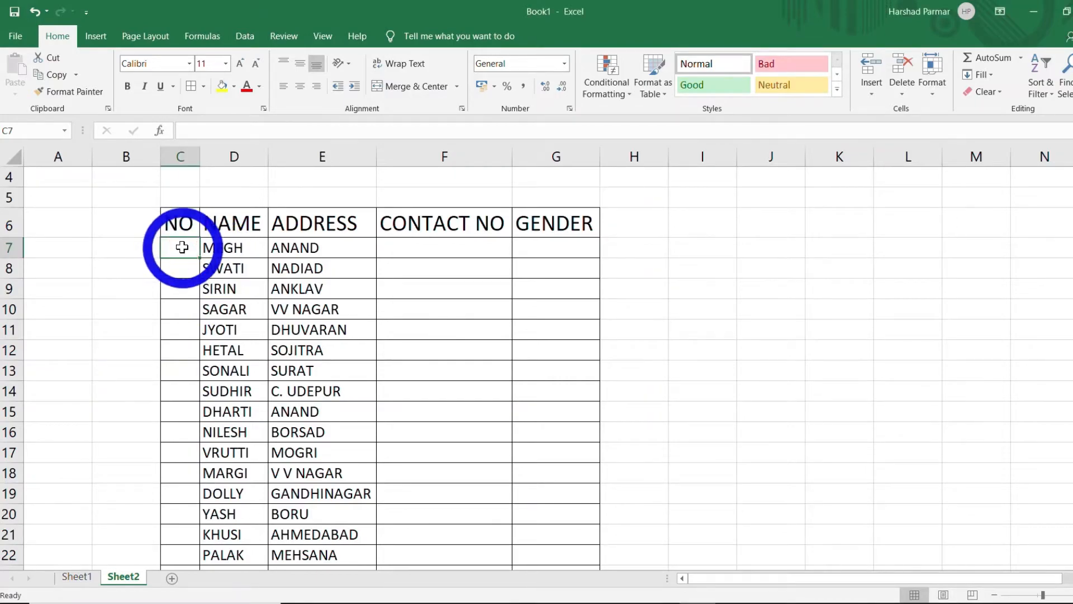
Enter 1 in C7 and 2 in C8 on Sheet2, and extend the numbering down the NO column to row 22
text(1)
key(Return)
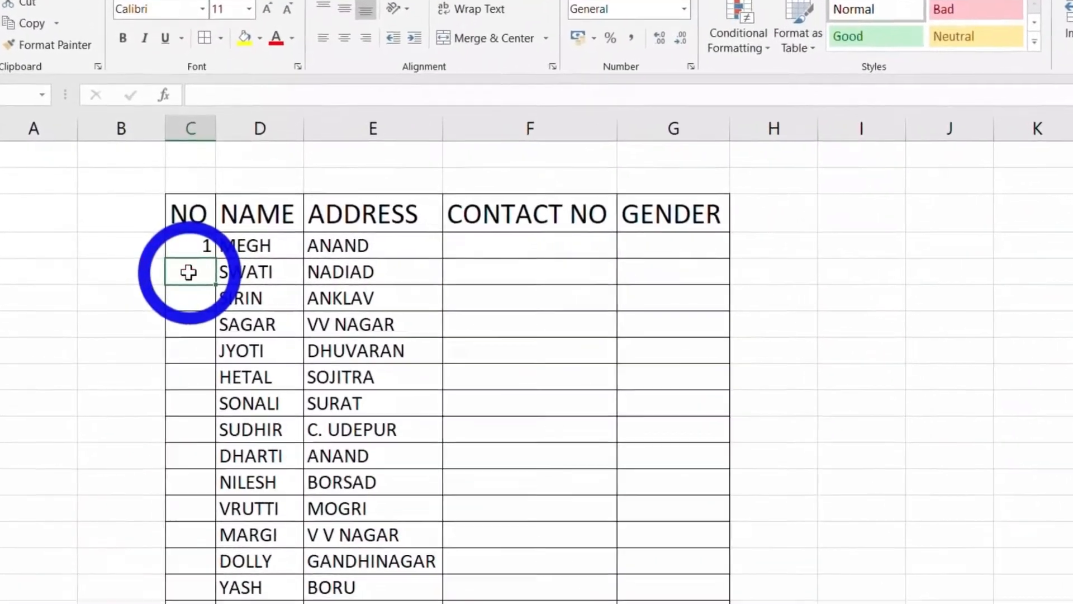
text(2)
click(157, 271)
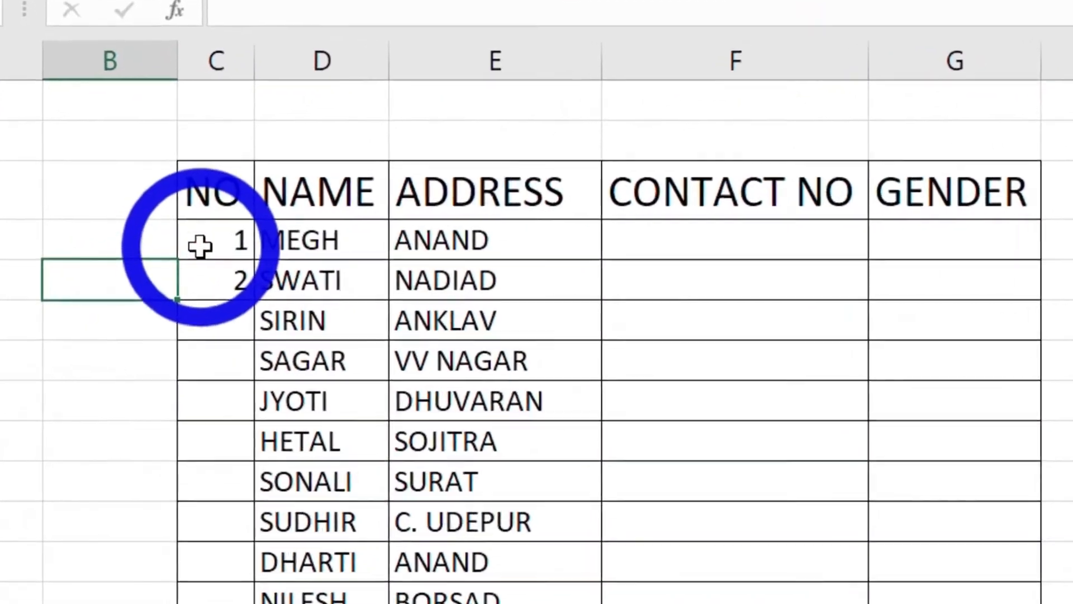
drag(200, 246, 203, 281)
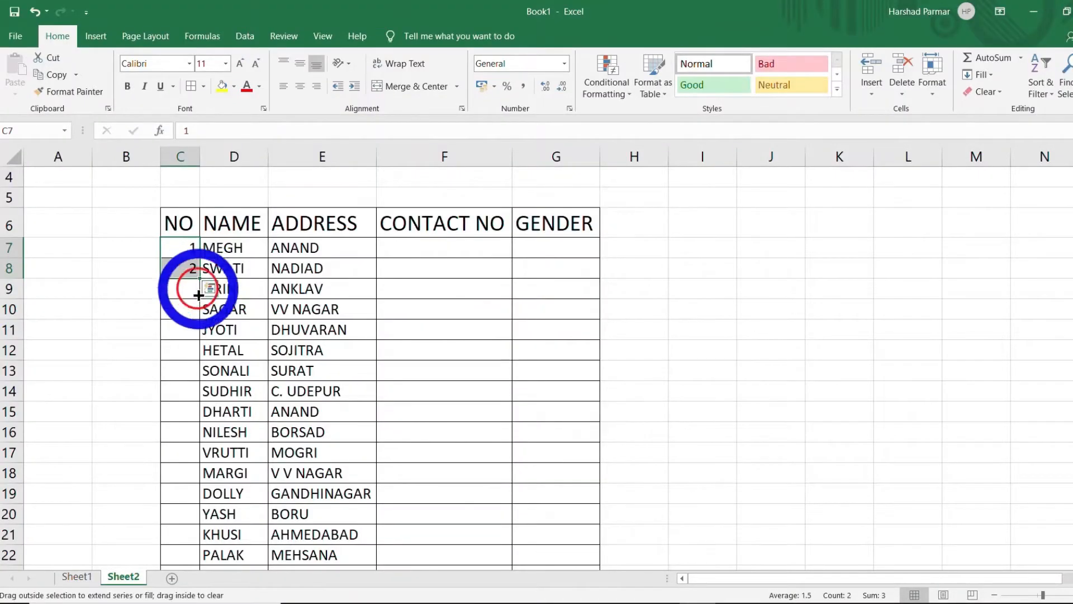
drag(198, 294, 200, 556)
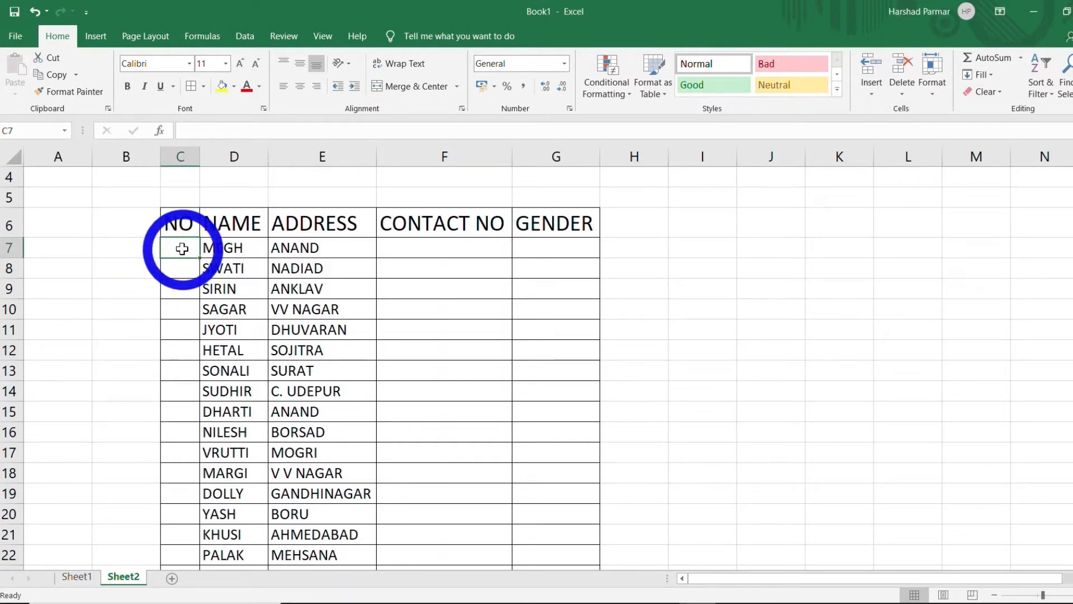
Enter 1 in C7 and fill a linear series in columns with step value 1 and stop value 500
text(1)
click(95, 268)
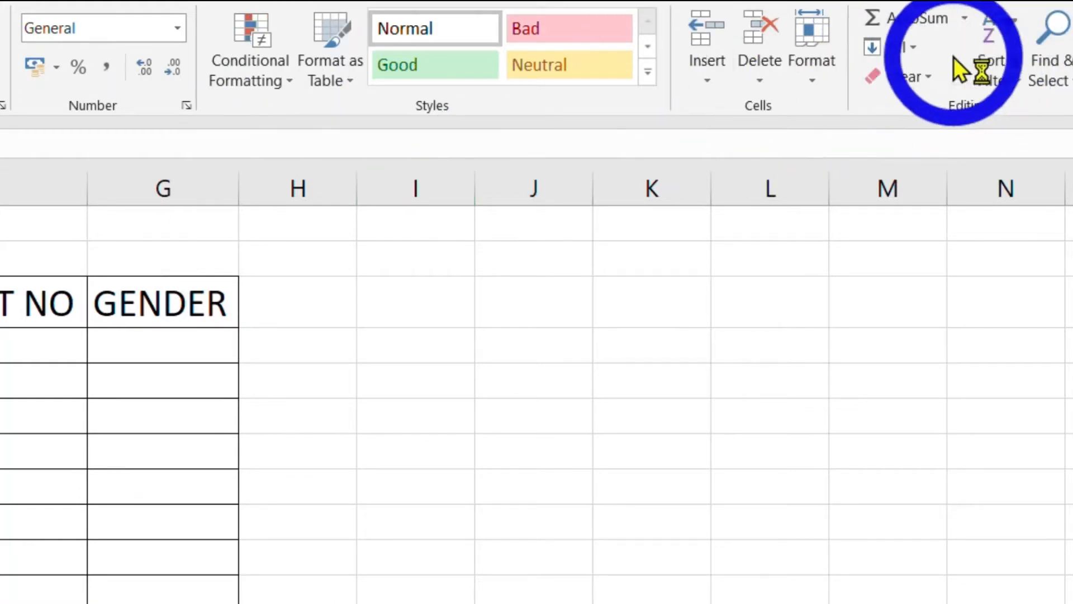
click(914, 49)
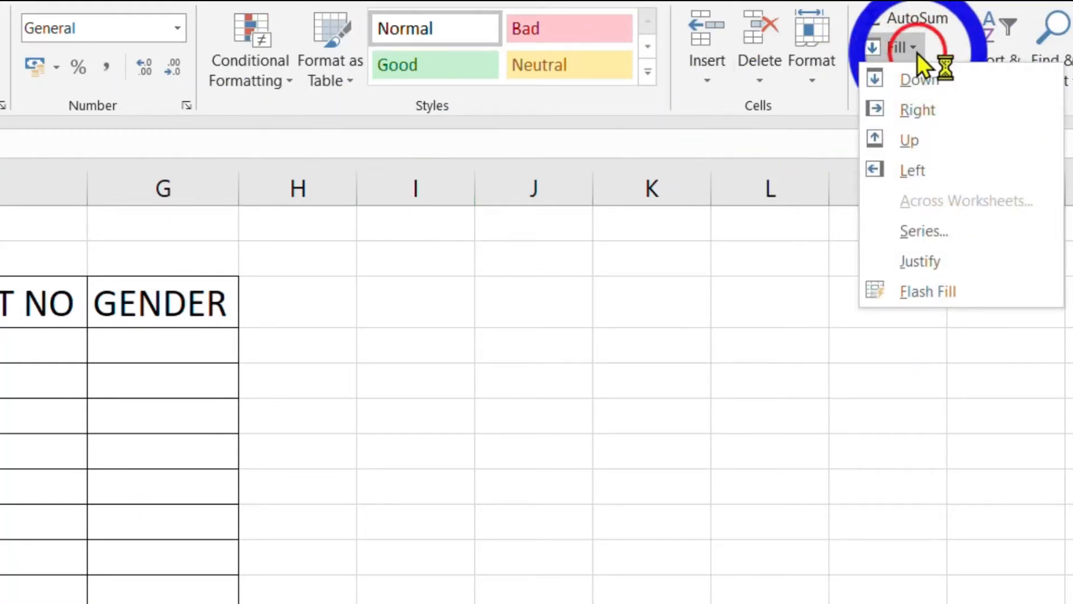
click(935, 233)
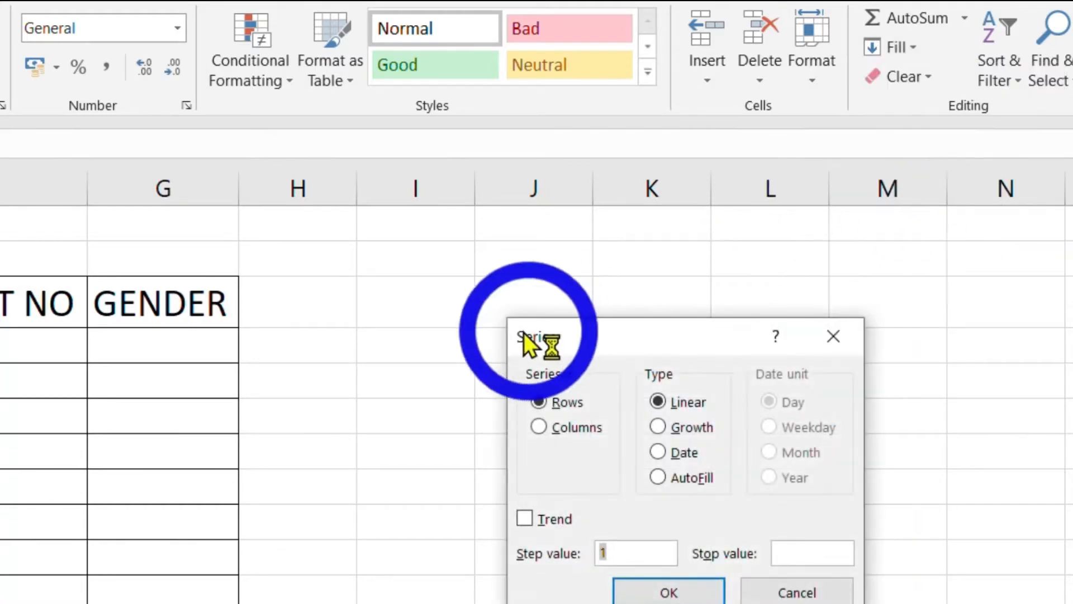
click(540, 427)
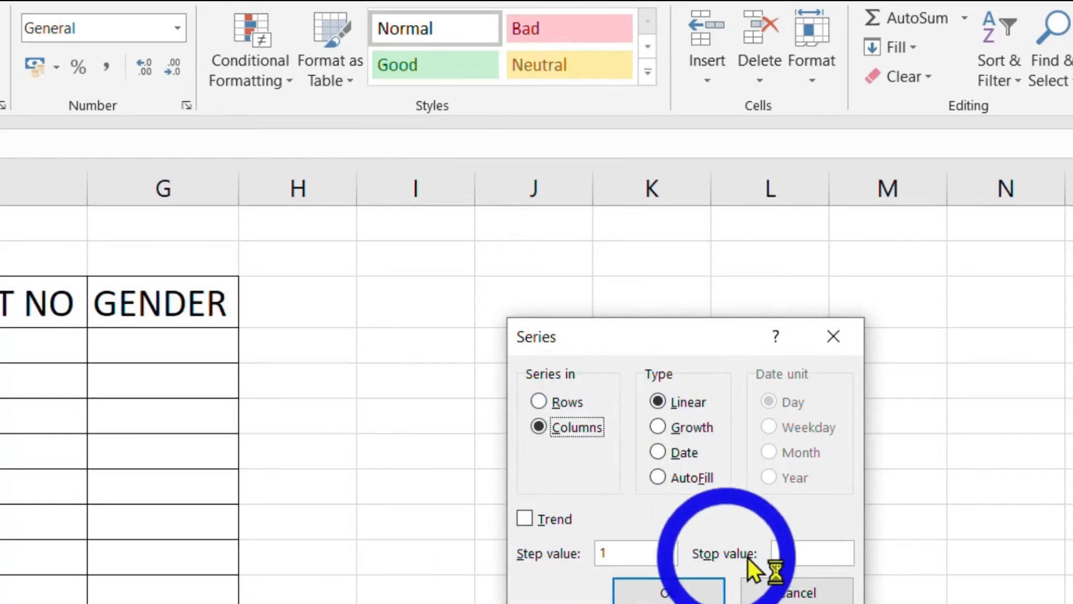
click(782, 552)
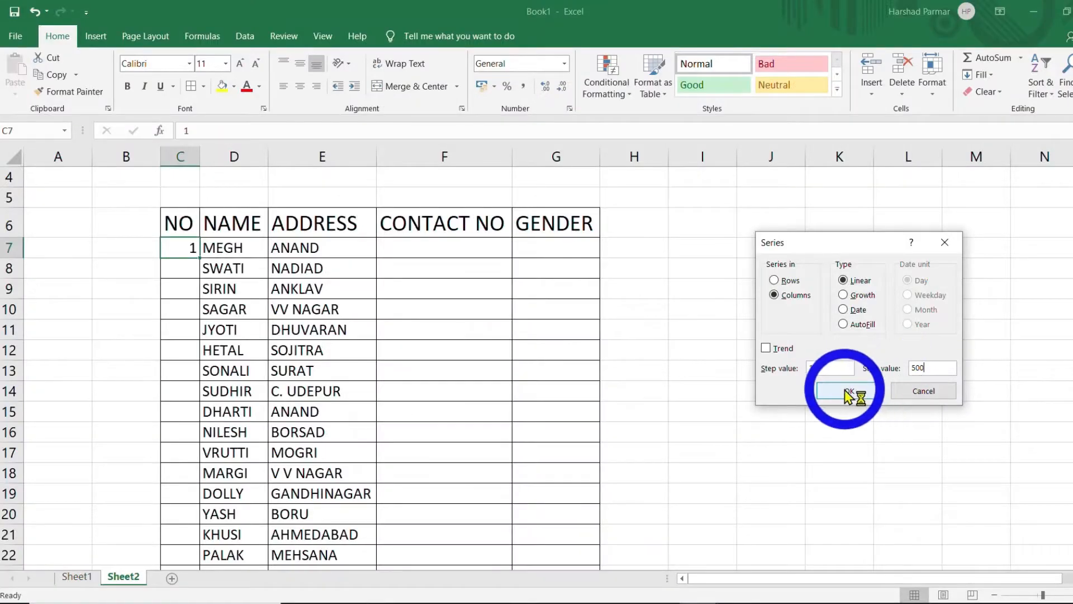
click(653, 590)
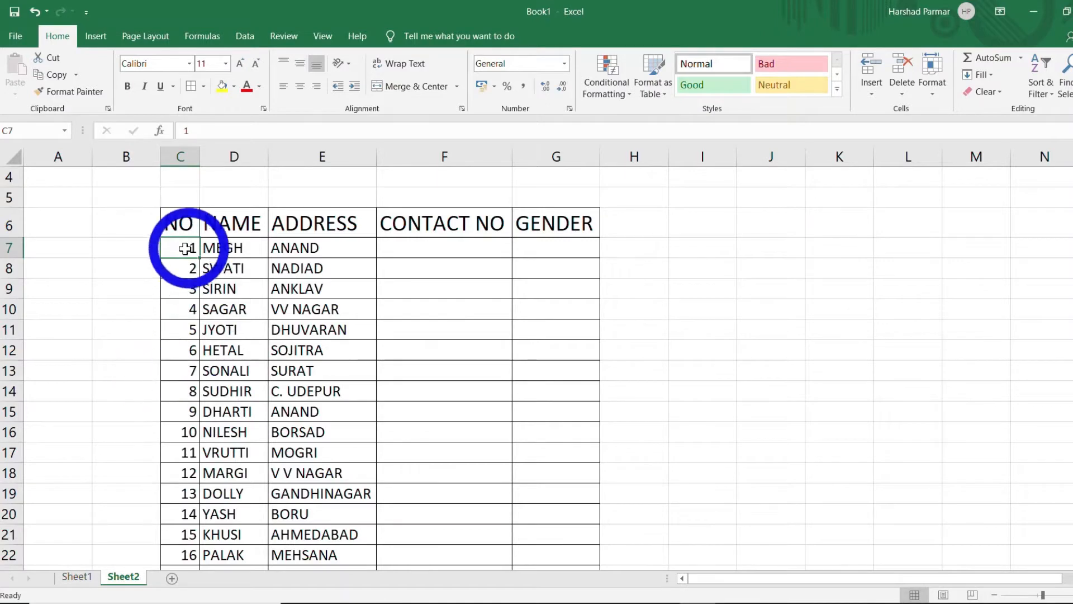
scroll(168, 458, down, 7)
scroll(169, 452, down, 20)
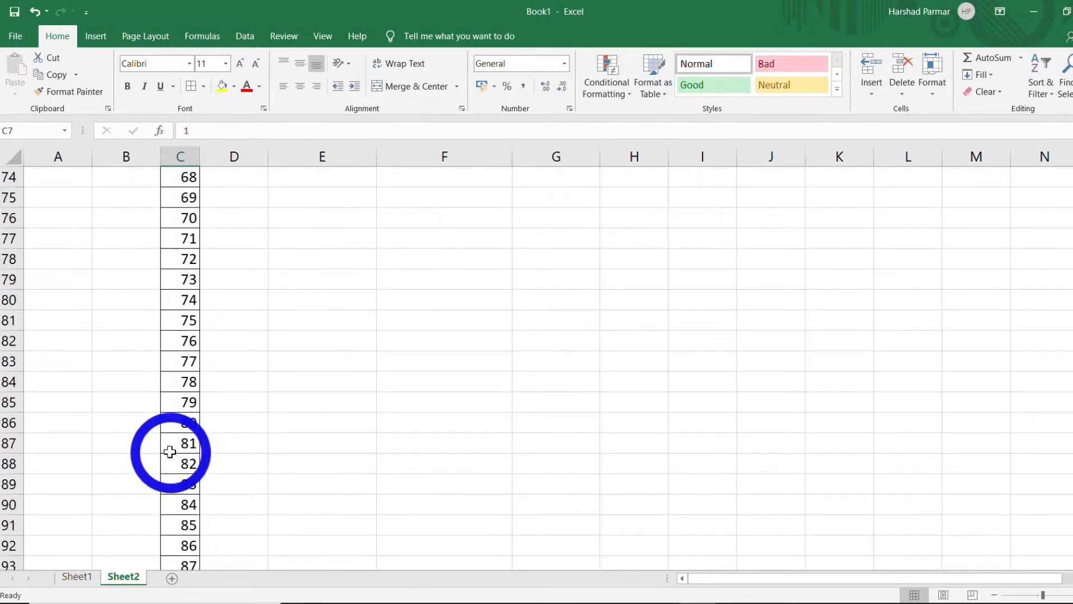
scroll(187, 488, down, 12)
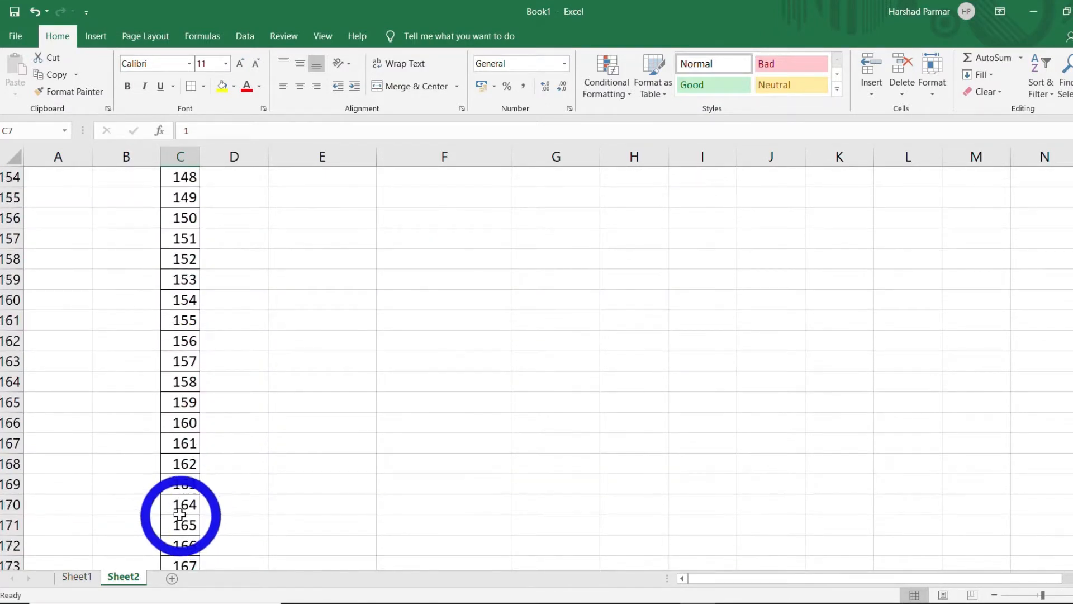
scroll(179, 514, down, 7)
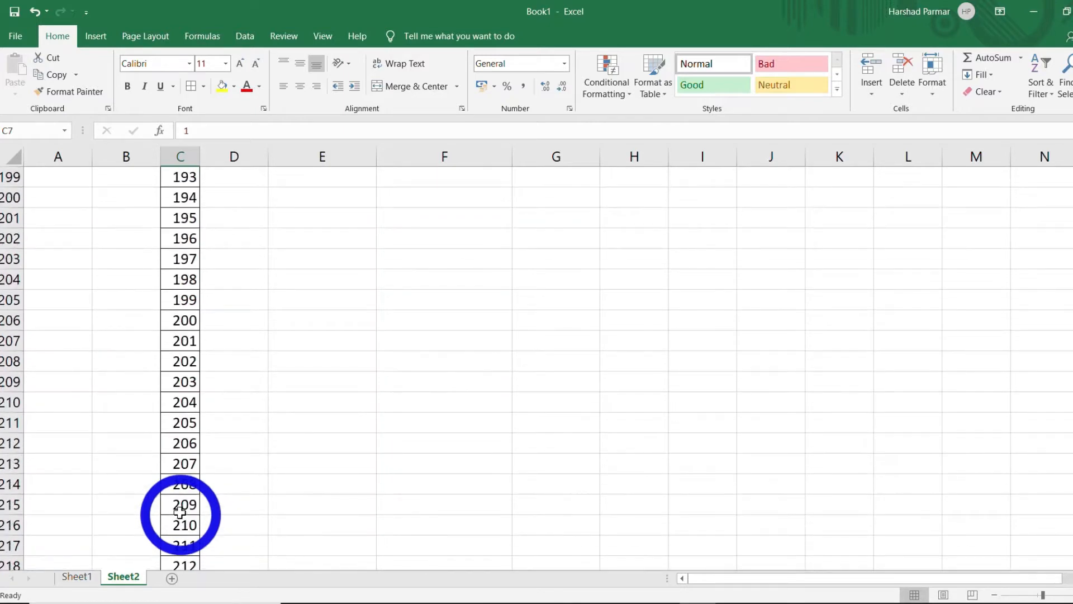
scroll(180, 509, up, 2)
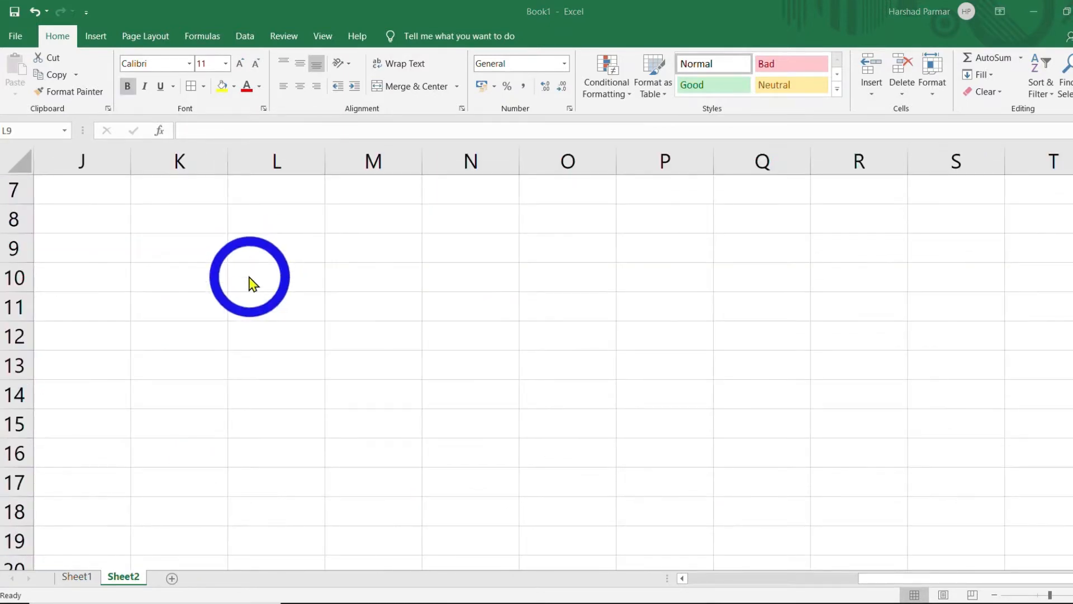
Enter 1 in K9 and 3 in L9, and extend the odd-number series across row 9 to column S
click(235, 260)
click(202, 251)
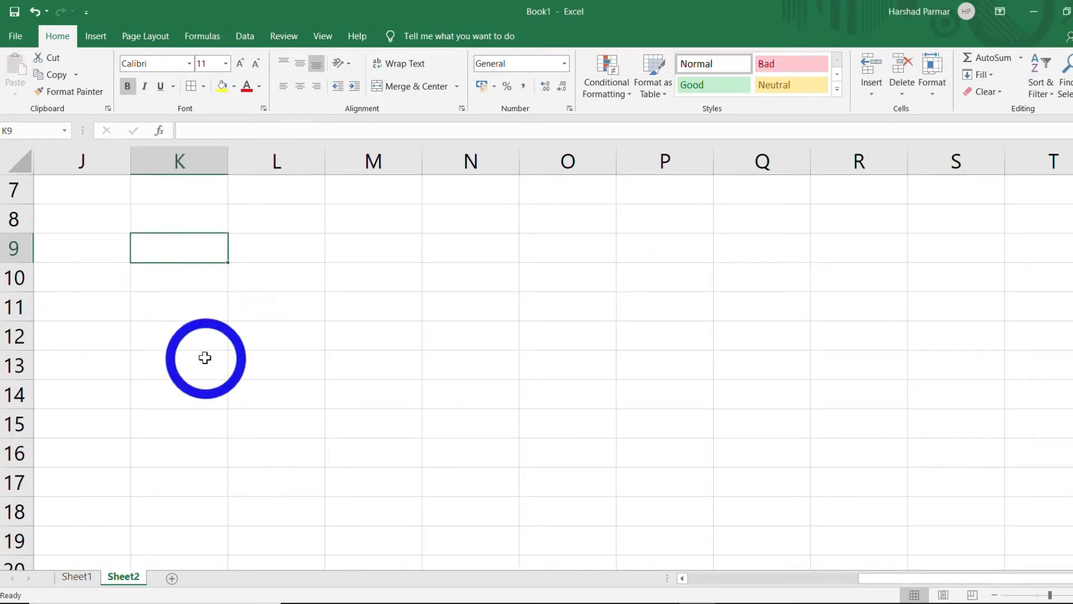
text(1)
click(259, 249)
text(3)
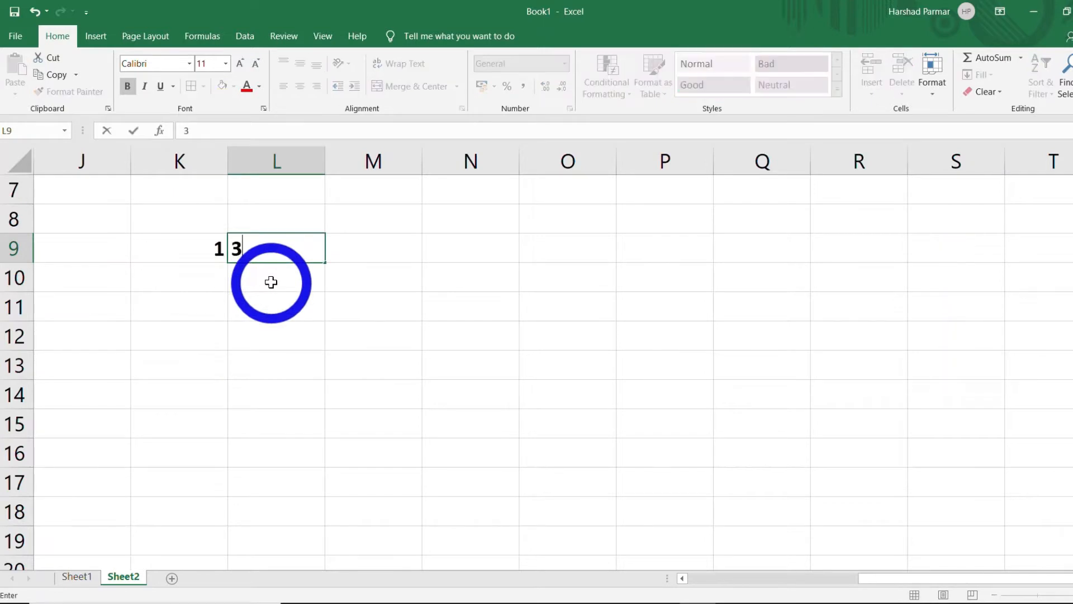
drag(206, 249, 1006, 276)
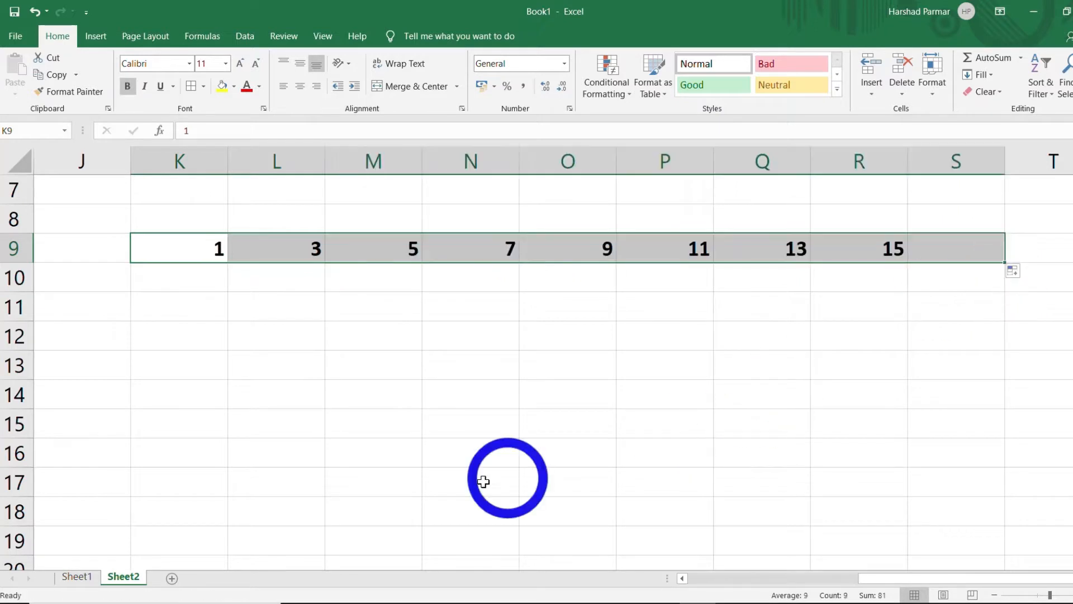
Enter 2 in K11 and 4 in L11, and extend the even-number series across row 11 to column S
click(186, 310)
text(2)
click(270, 307)
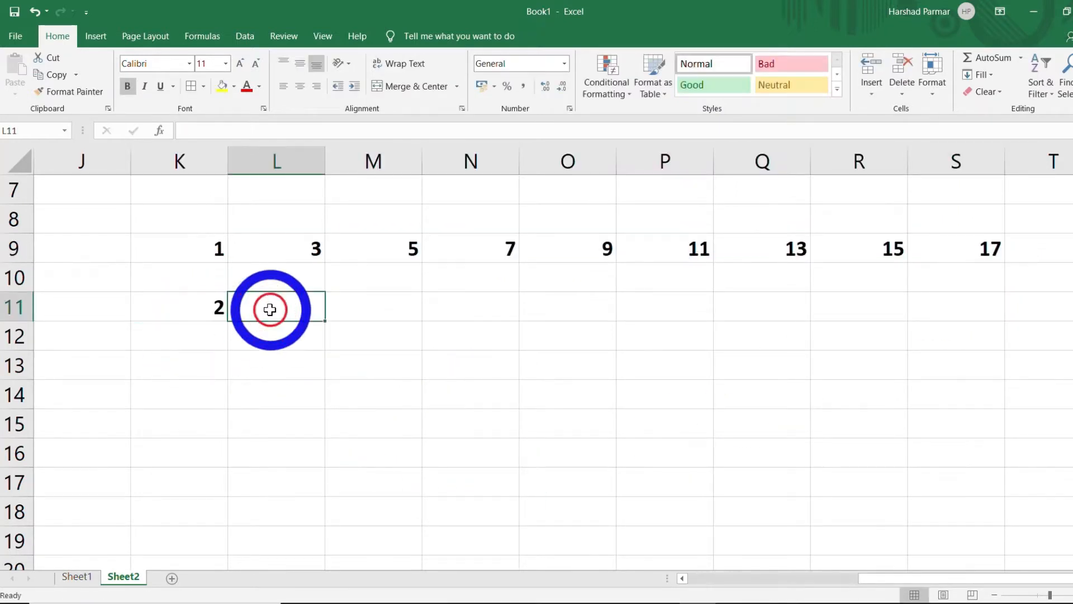
text(4)
mouse_move(192, 307)
mouse_down()
mouse_move(407, 328)
mouse_move(979, 326)
mouse_up()
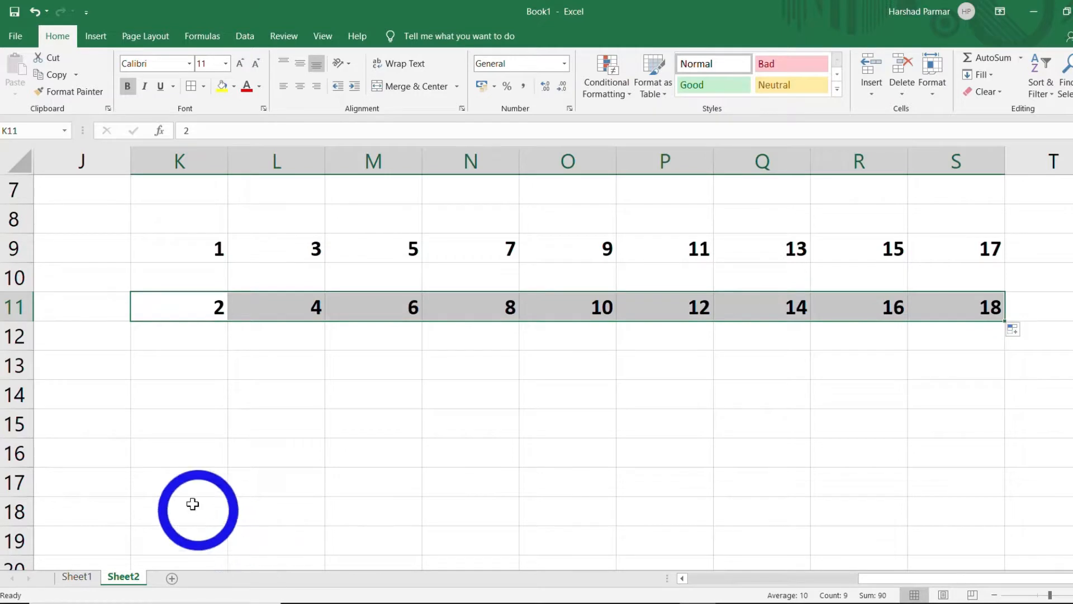
Enter 1 in K13 and 2 in M13, and extend the K13:N13 pattern with alternating blank cells to column S
click(187, 371)
text(1)
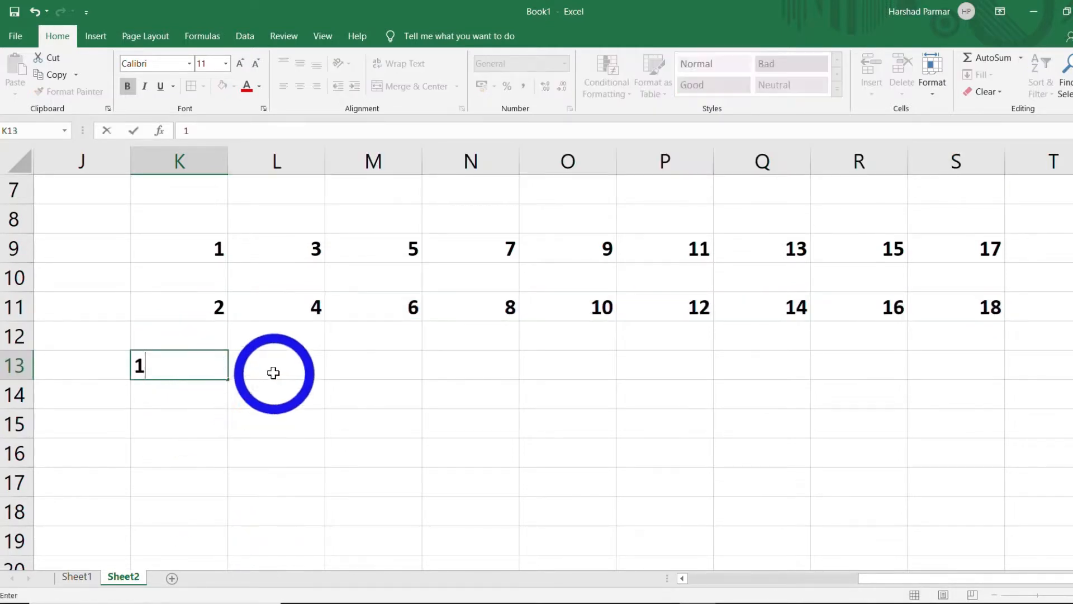
click(275, 371)
click(369, 371)
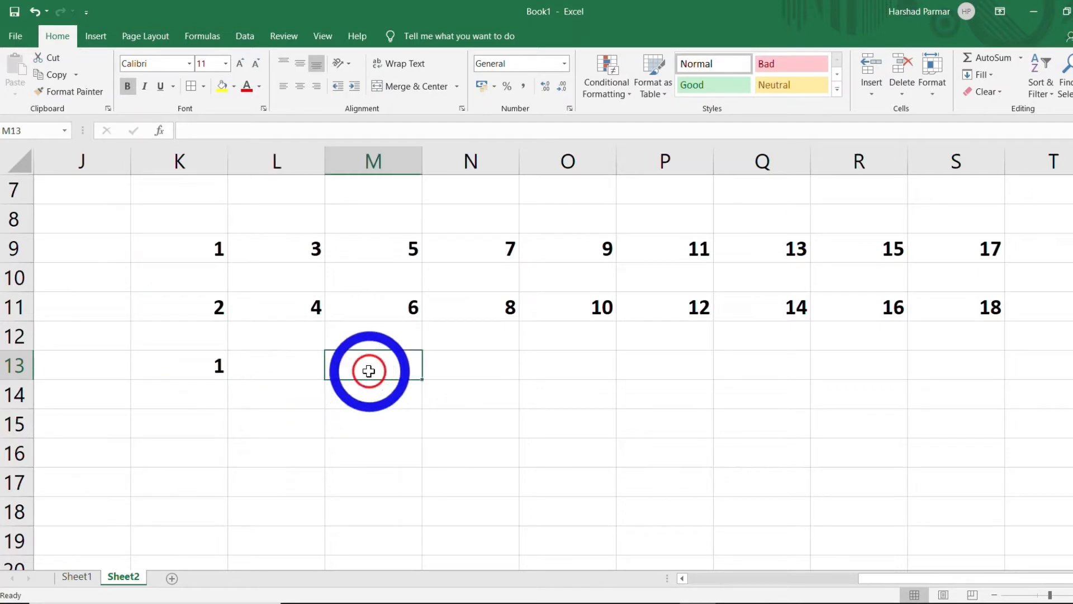
text(2)
key(Return)
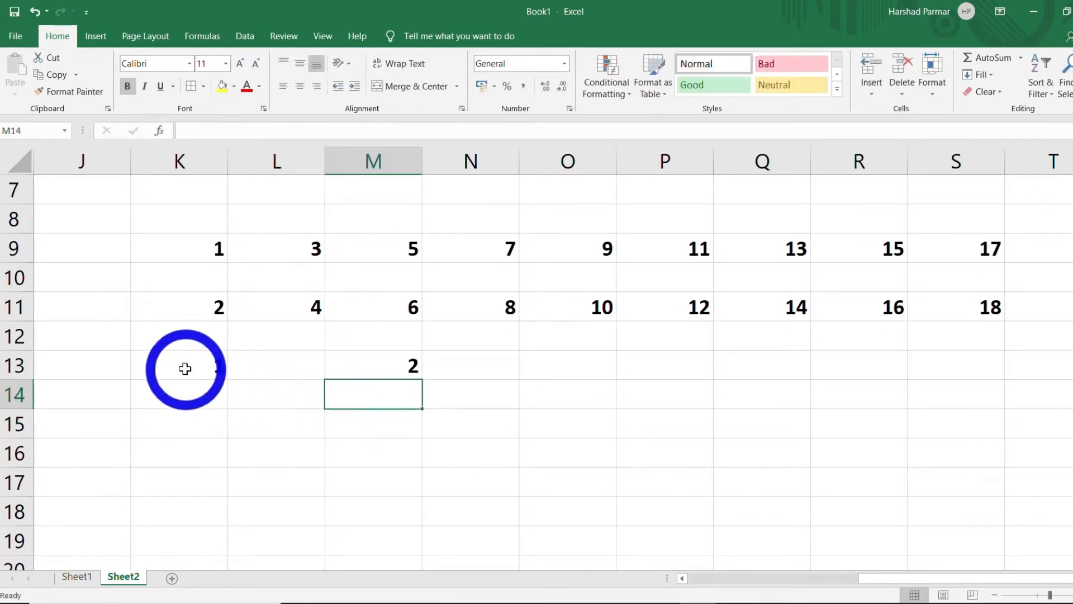
drag(184, 369, 450, 374)
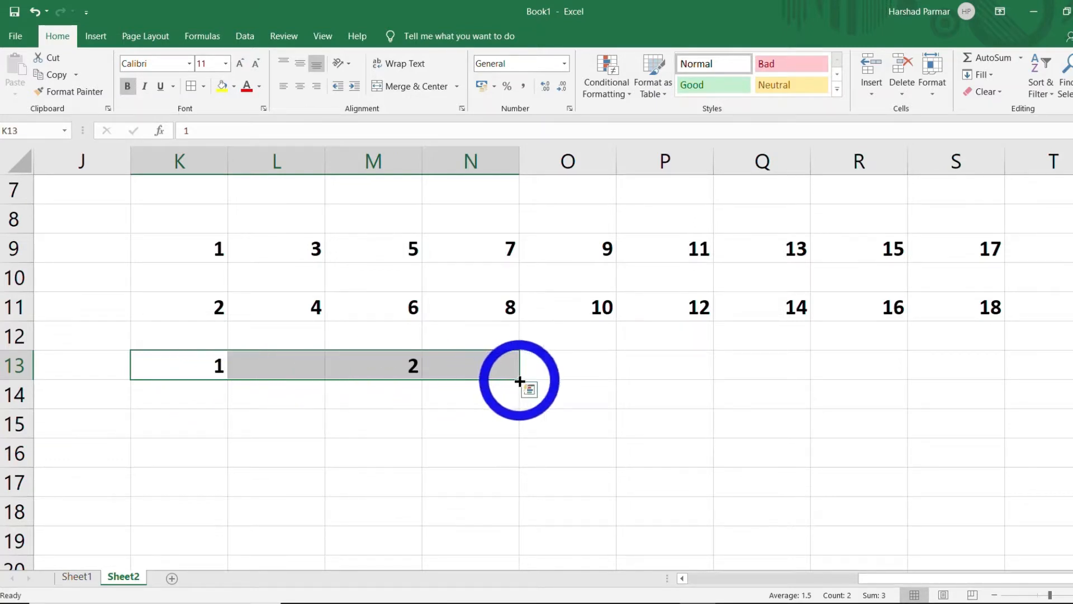
drag(528, 382, 1034, 373)
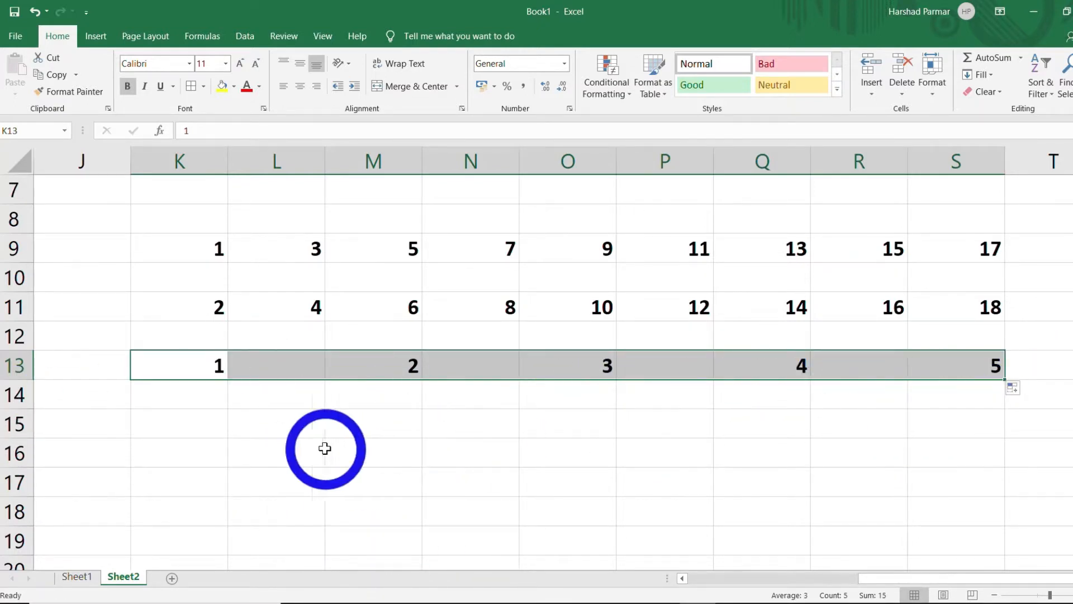
Enter PAPER 1 in K15 and extend the numbered text series across row 15
click(187, 427)
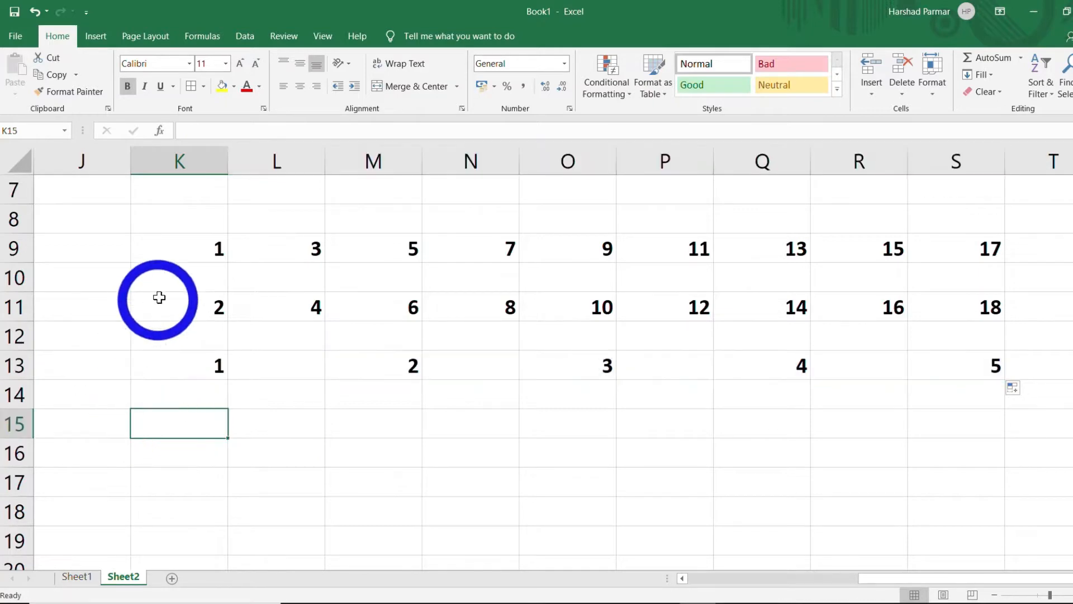
text(PAPER 1)
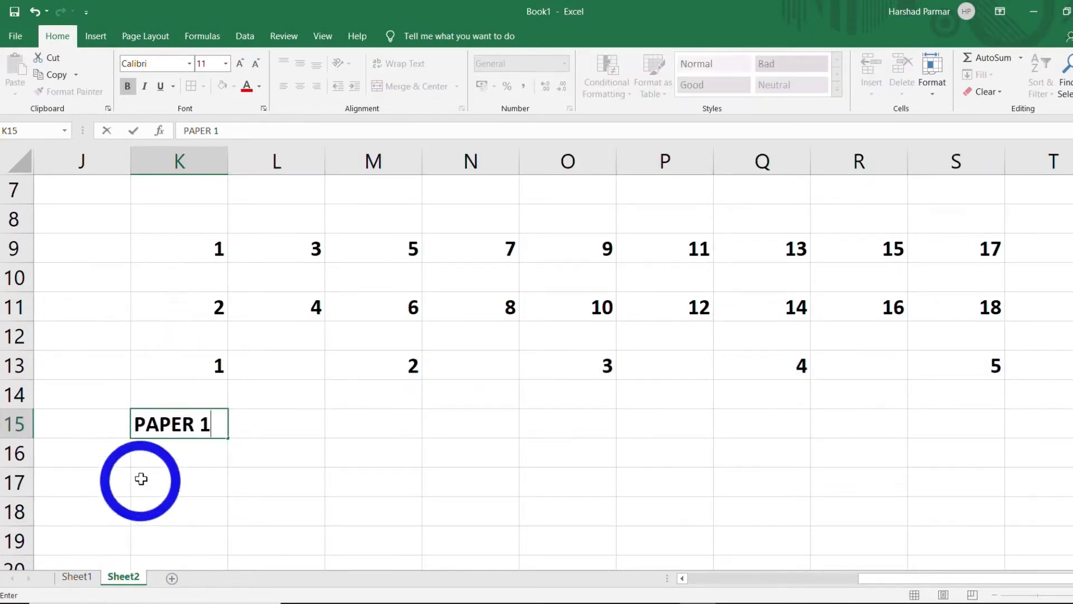
click(141, 479)
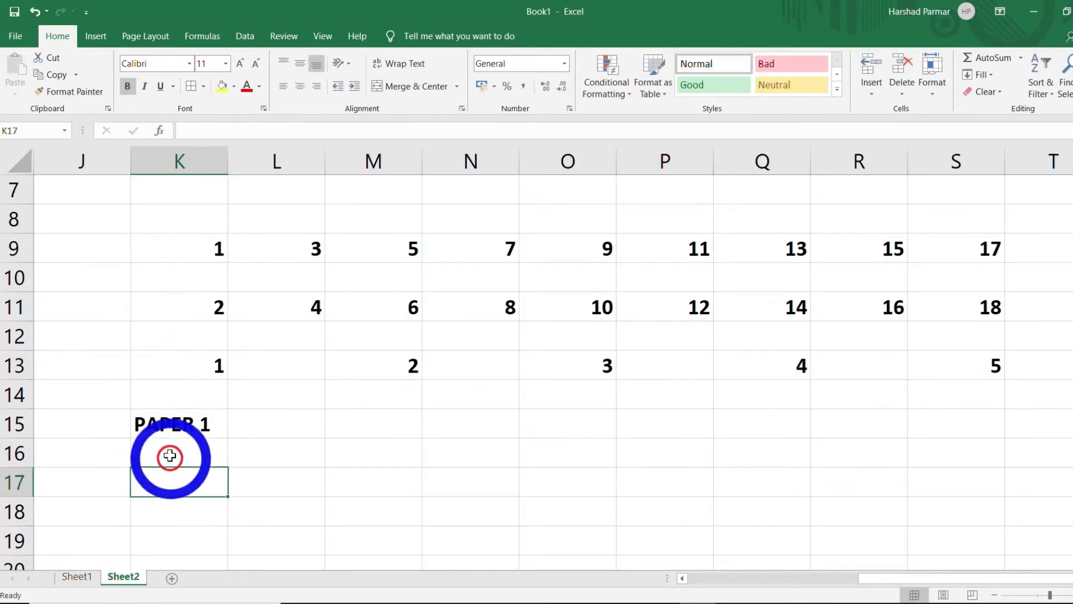
click(167, 425)
drag(229, 439, 860, 445)
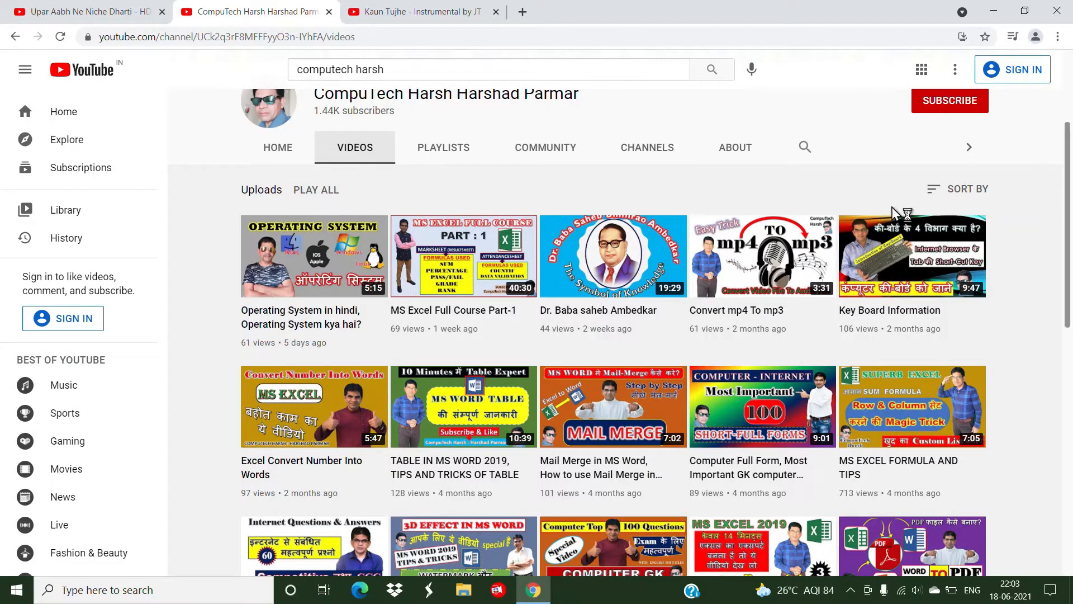
scroll(1068, 363, down, 3)
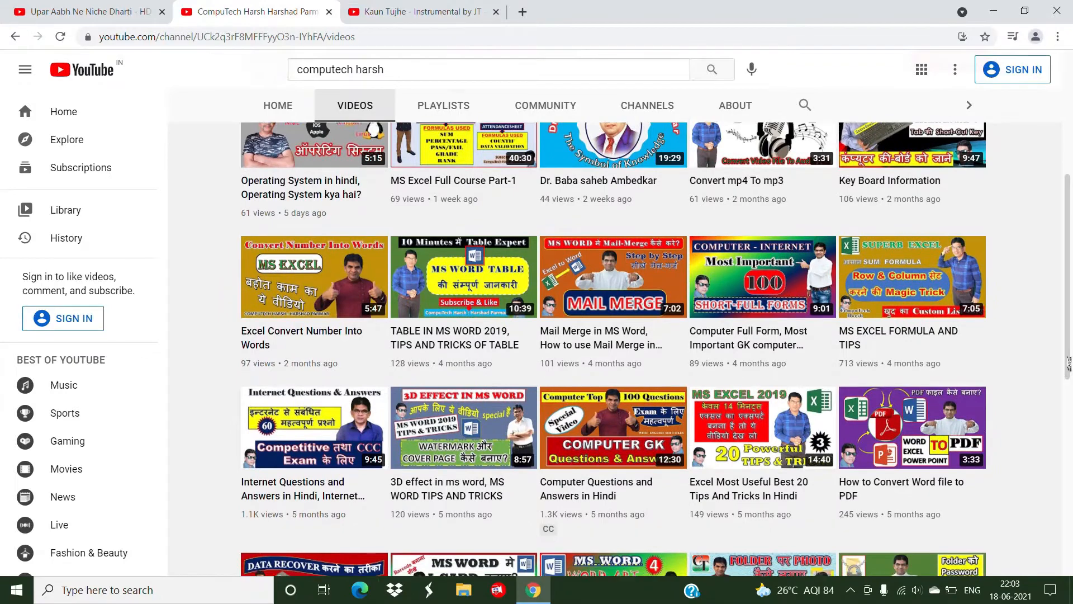
drag(1068, 363, 1068, 266)
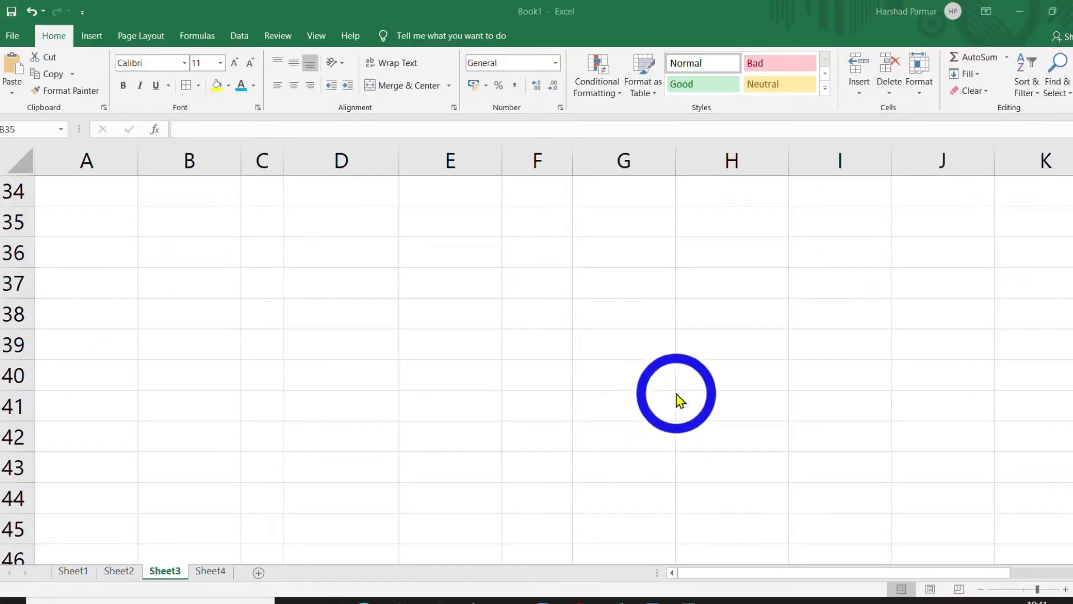
Fill weekdays on Sheet3 from SUNDAY entered in B35 down to B44, and from TUESDAY in B37 across row 37
click(193, 222)
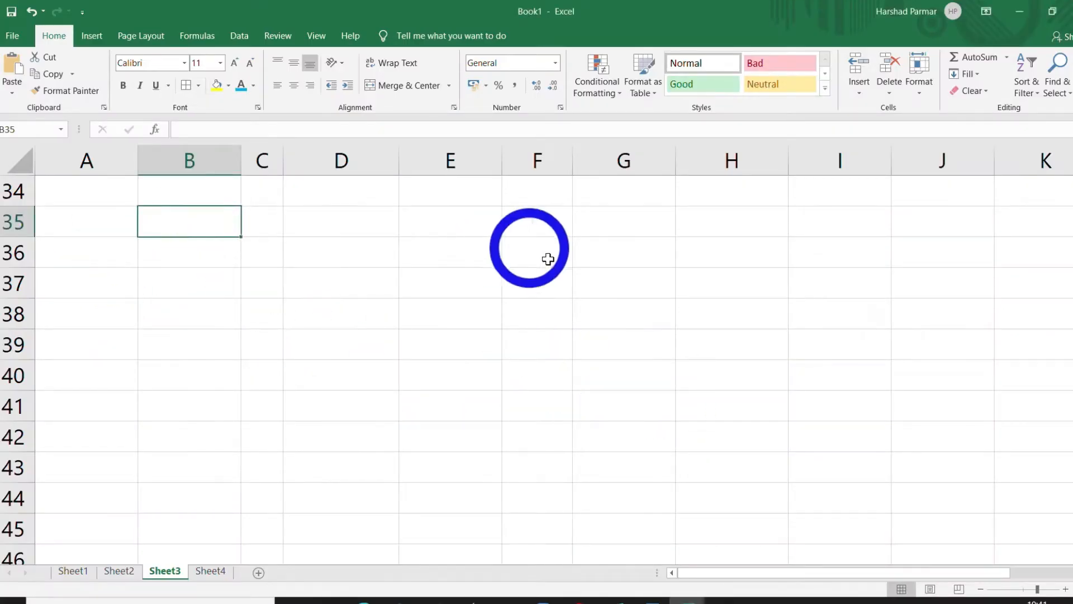
text(SUNDAY)
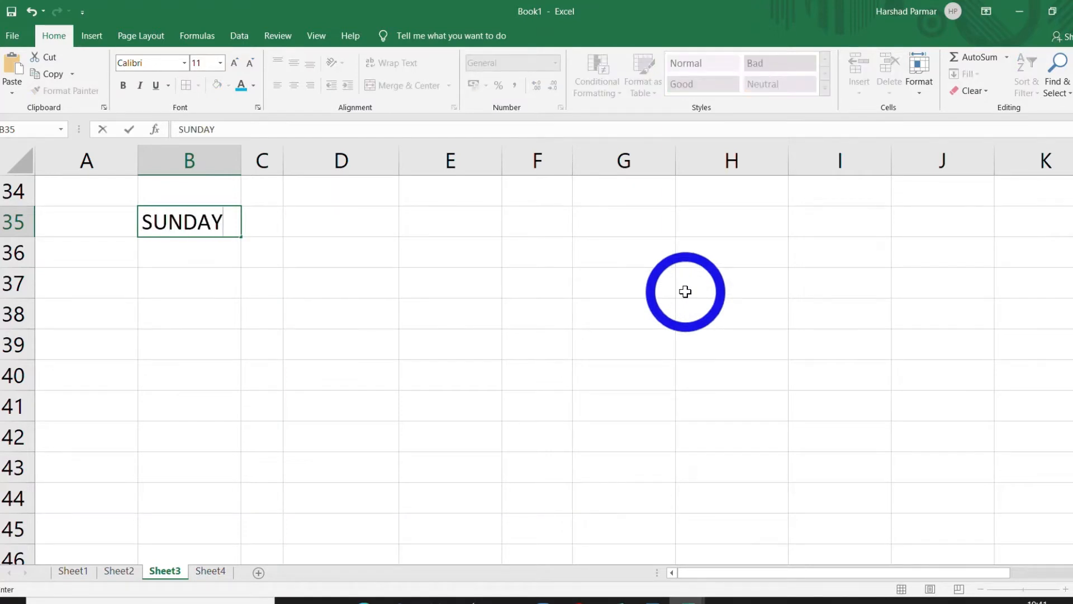
click(298, 283)
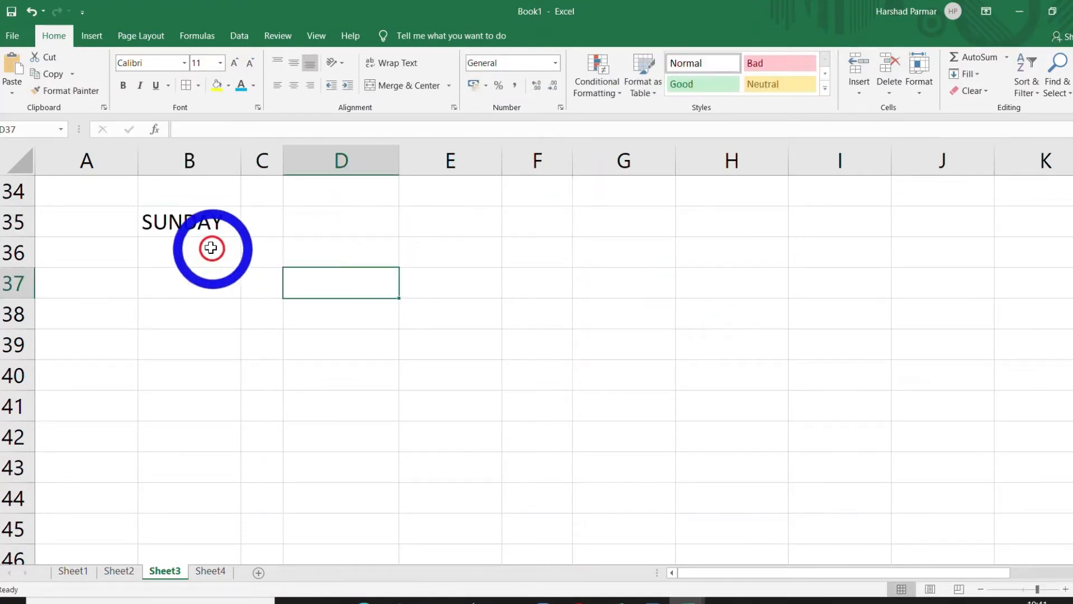
click(173, 220)
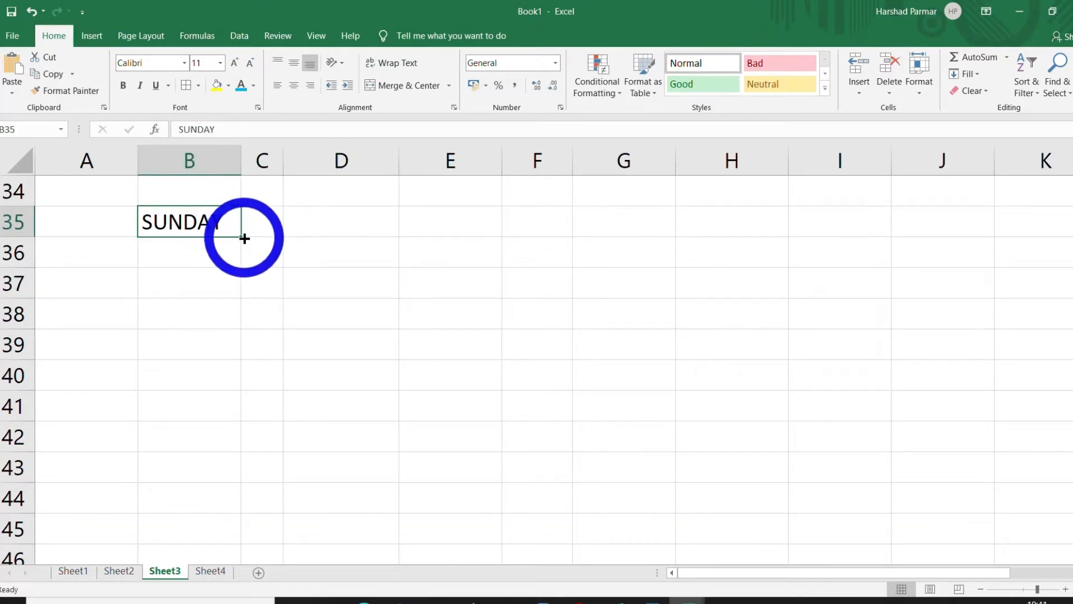
drag(245, 238, 244, 503)
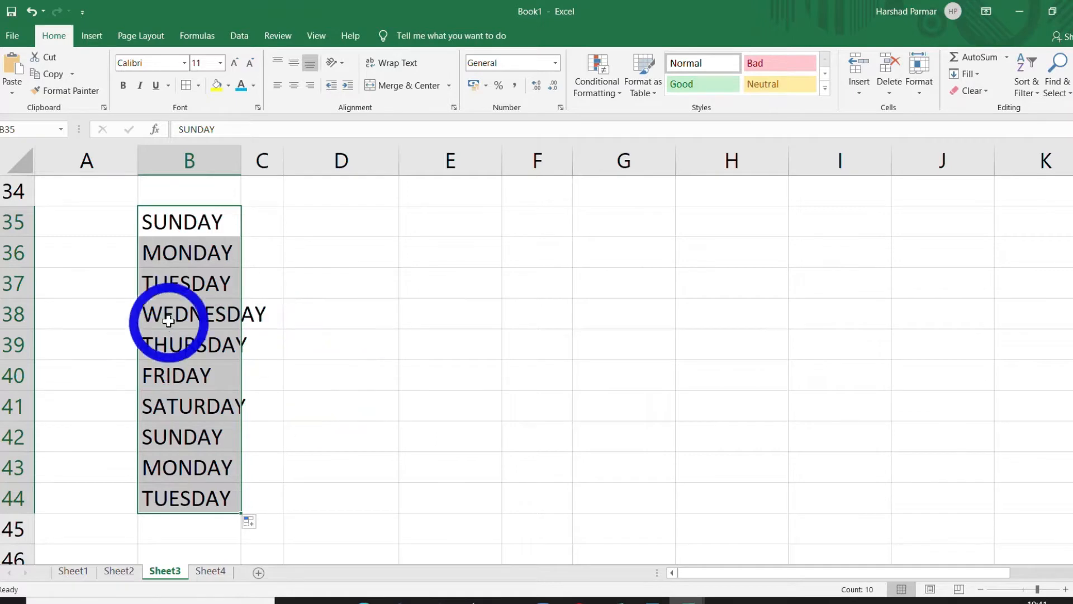
click(206, 293)
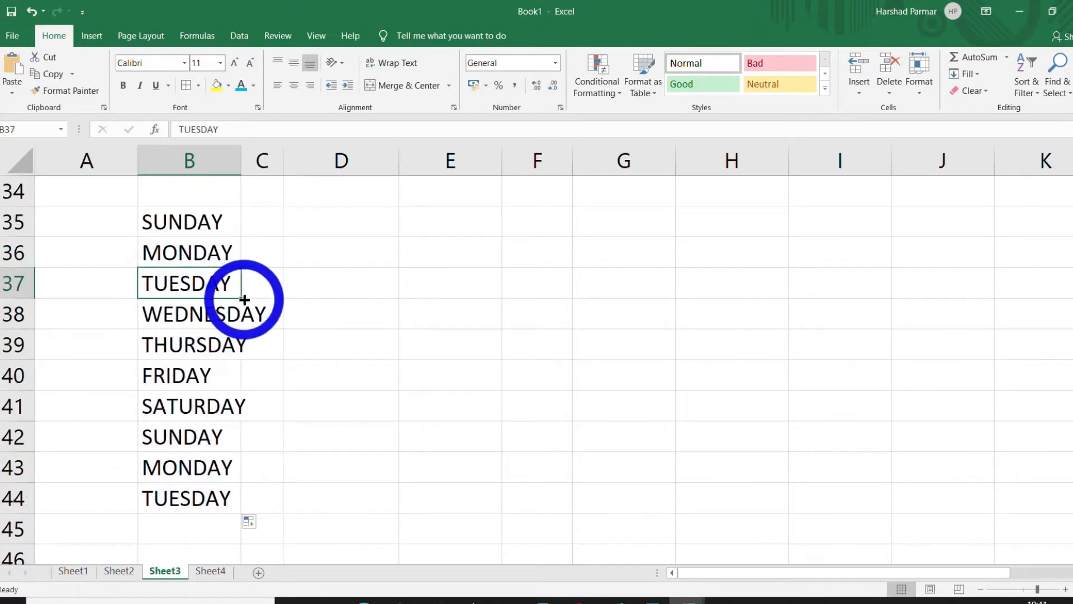
drag(244, 299, 788, 300)
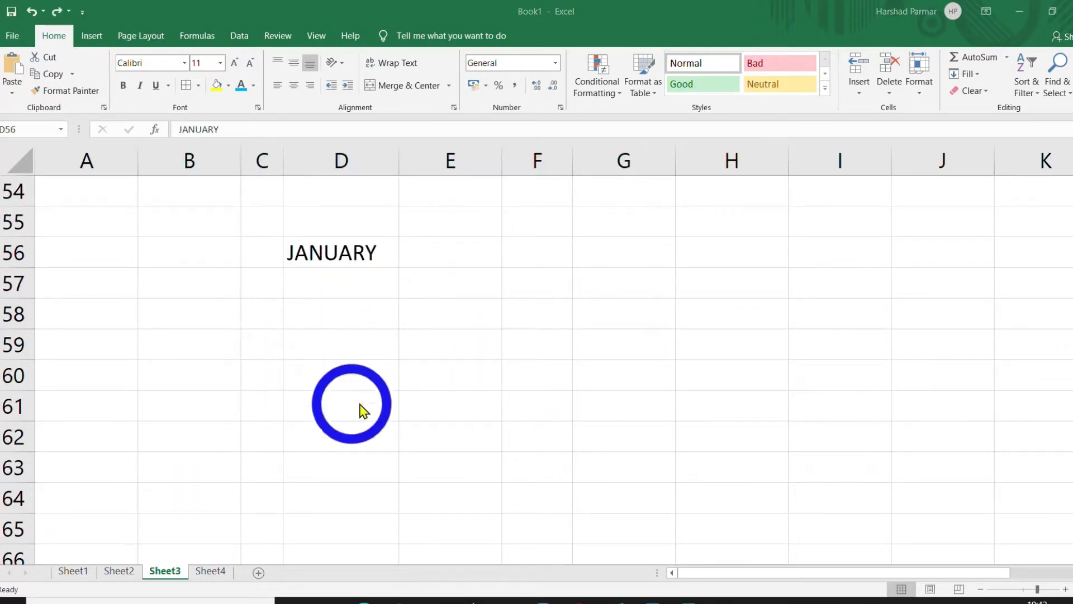
Fill the month names from JANUARY in D56 down to D65 and also across row 56
click(324, 260)
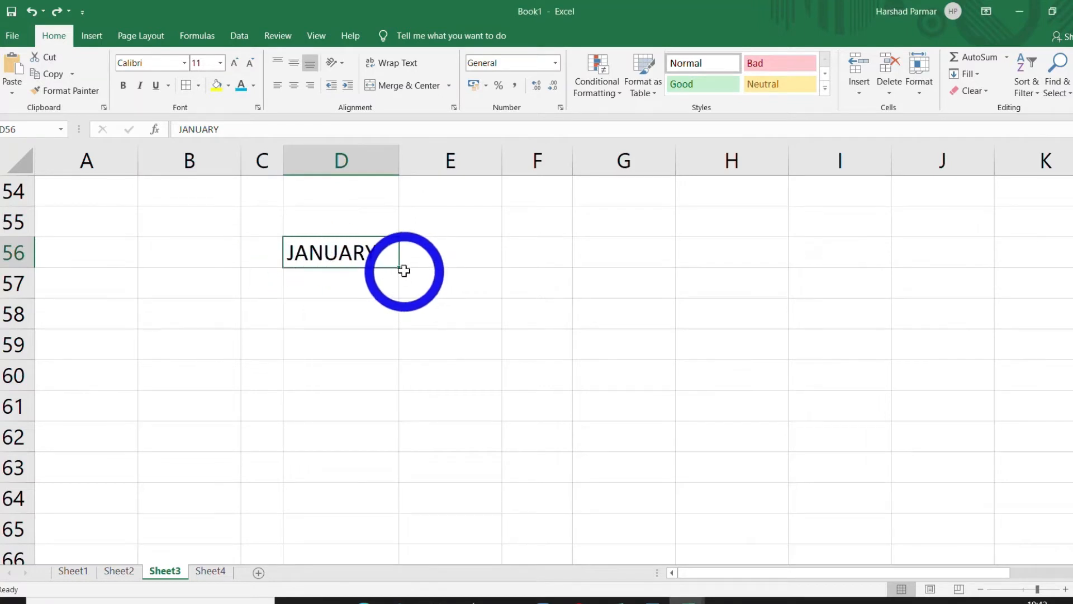
drag(400, 268, 413, 531)
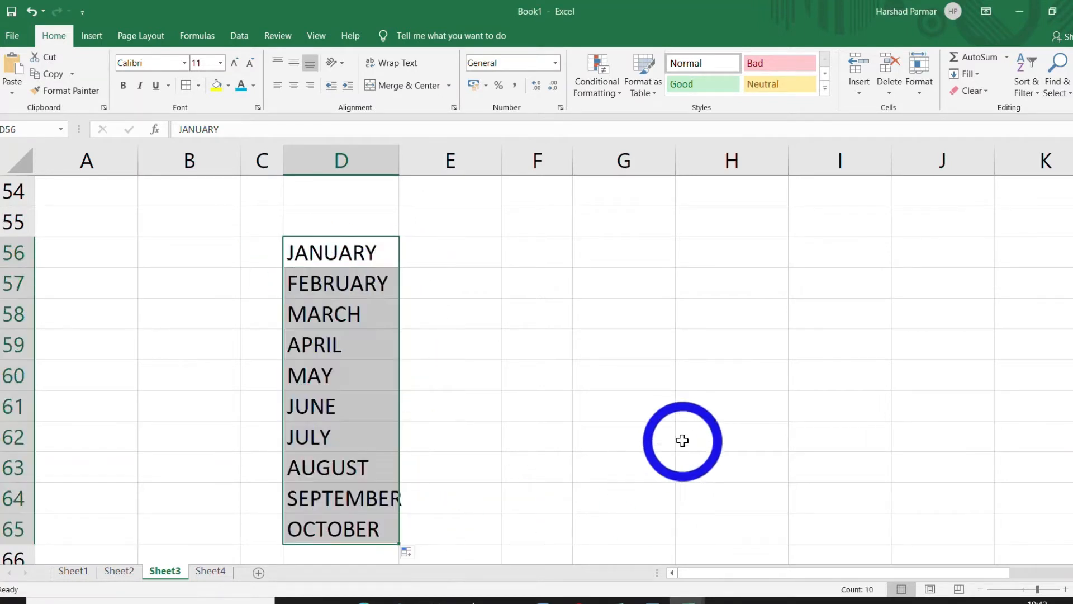
click(337, 262)
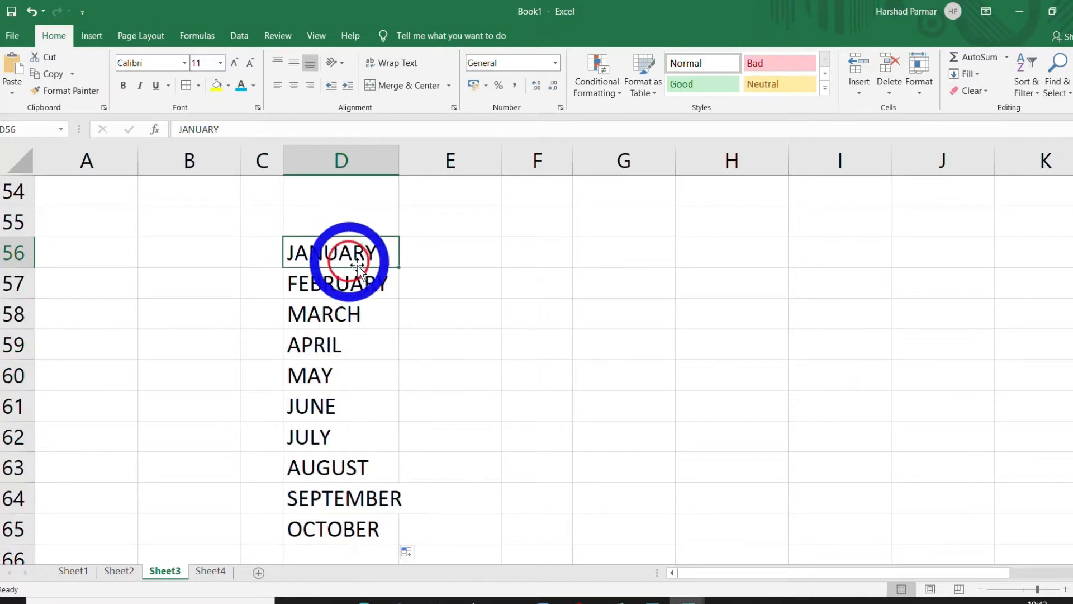
drag(400, 270, 894, 269)
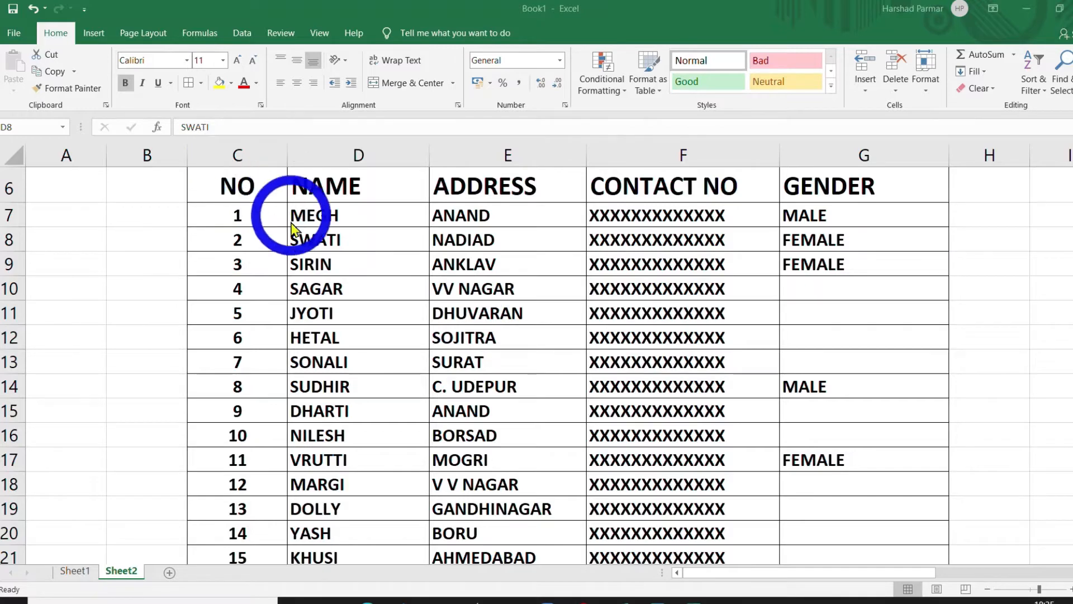
Select columns C through G of the contact table on Sheet2
click(248, 188)
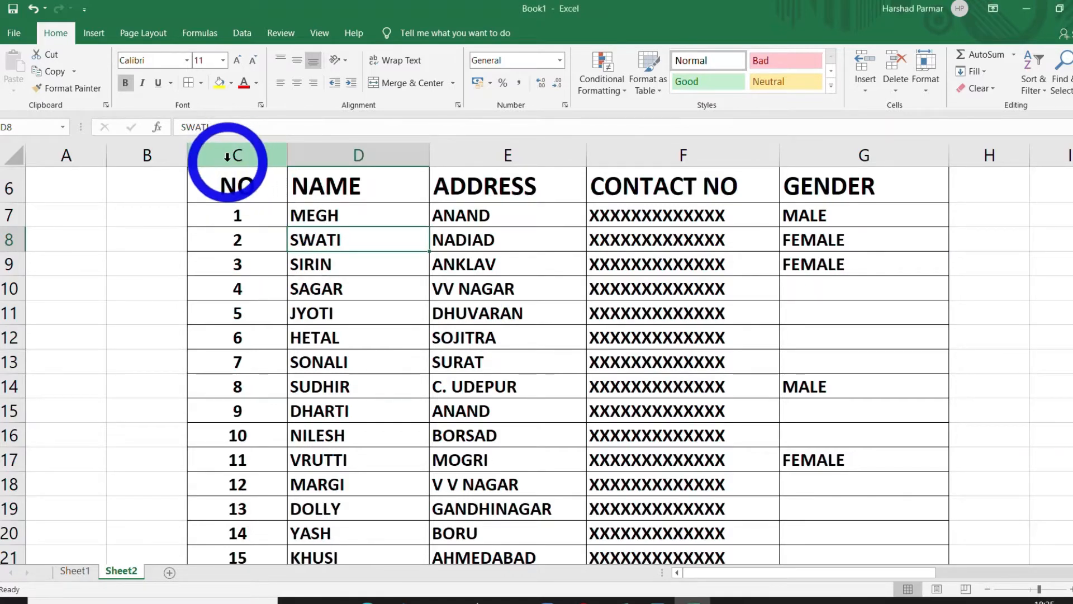
drag(227, 157, 806, 159)
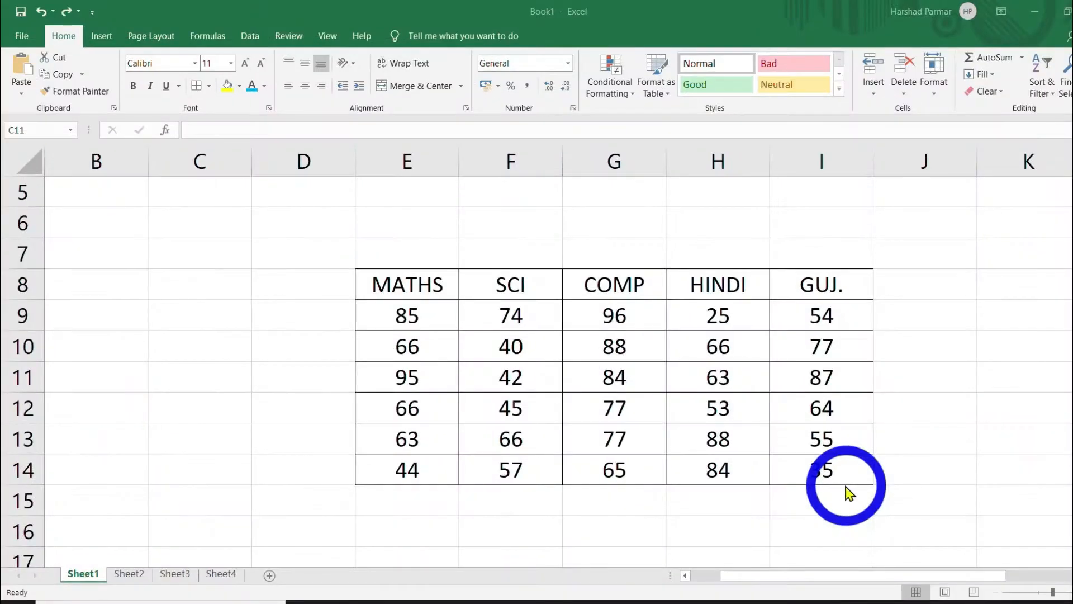
Highlight marks less than 50 in E9:I14 on Sheet1 with the Light Red Fill conditional format
click(397, 316)
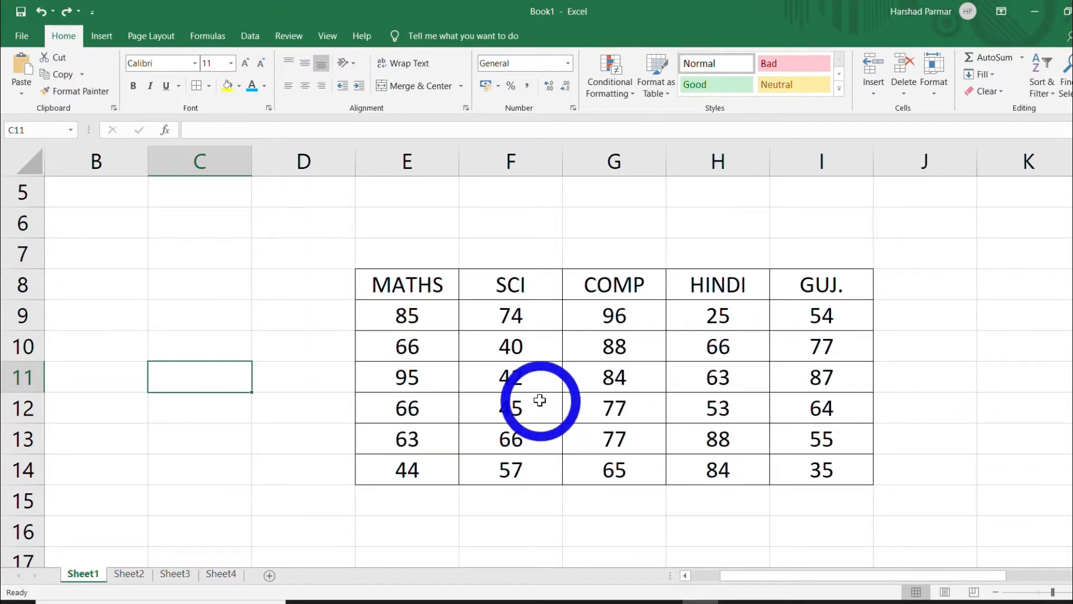
drag(384, 318, 798, 462)
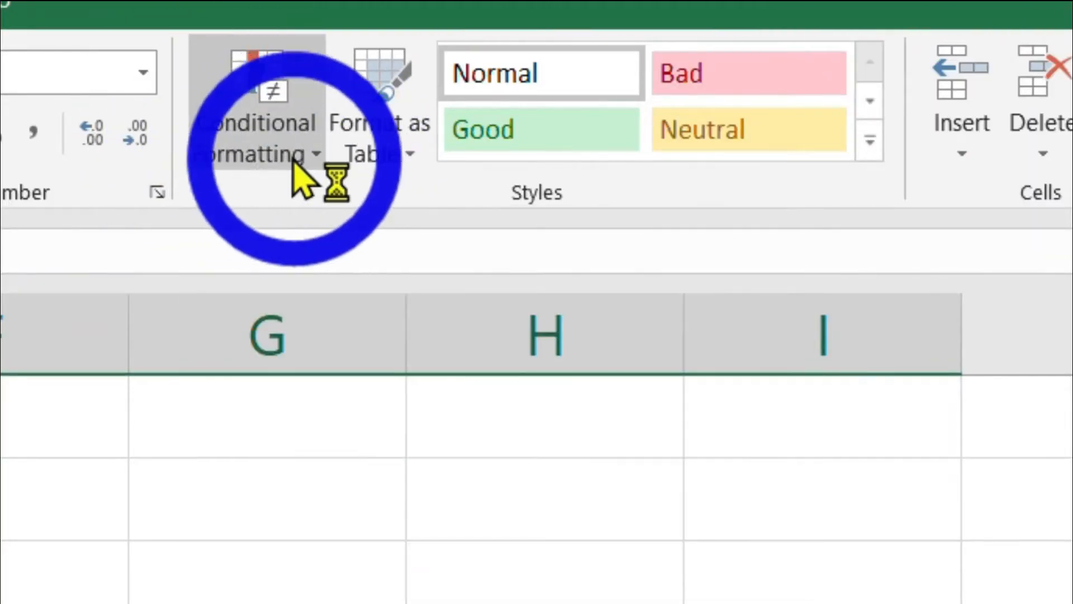
click(299, 178)
mouse_move(312, 240)
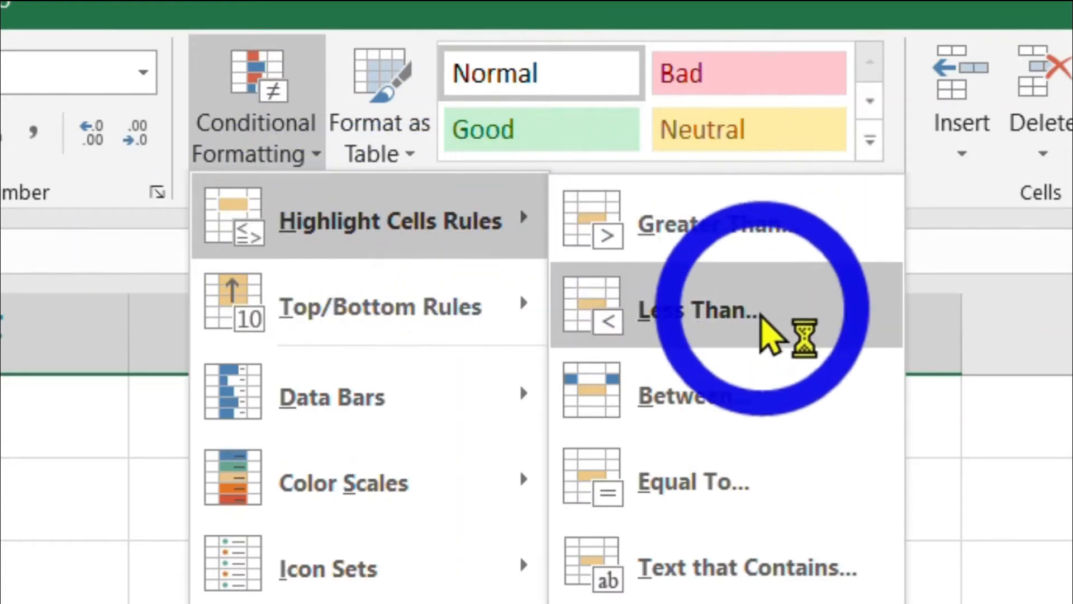
click(748, 313)
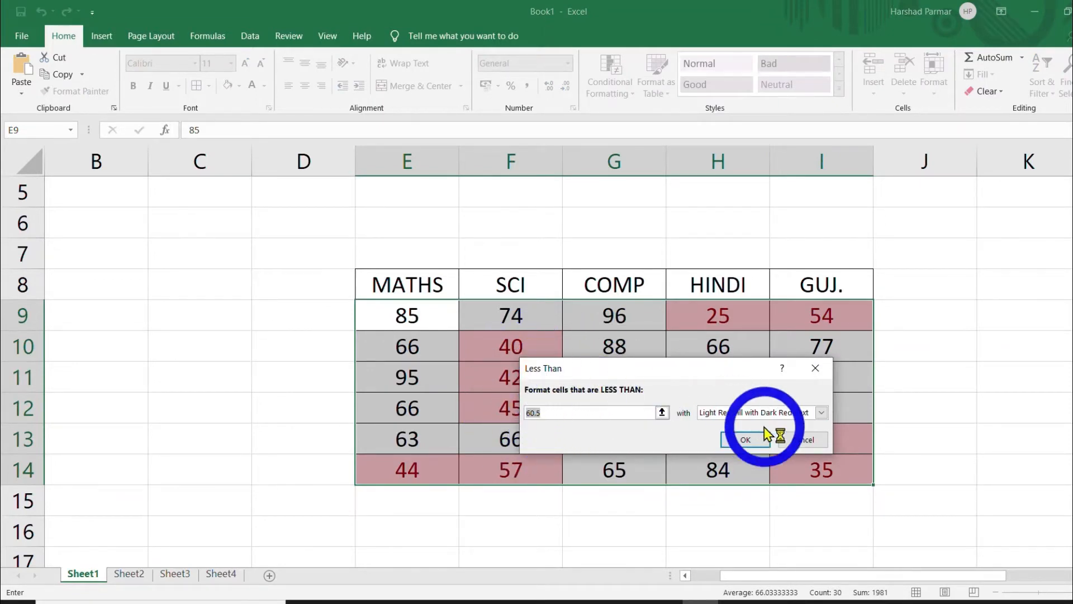
text(50)
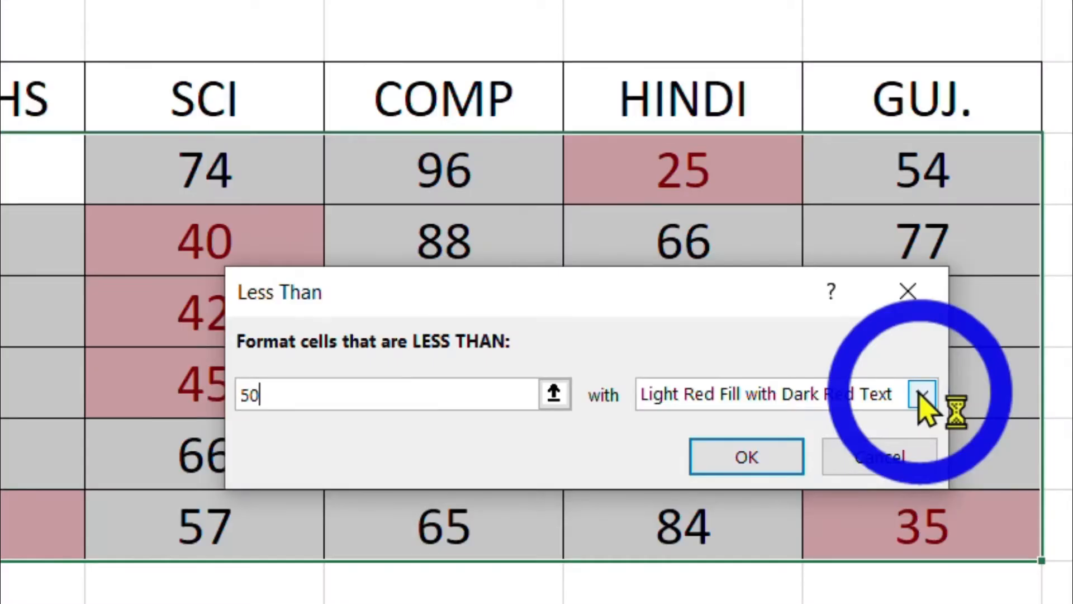
click(922, 395)
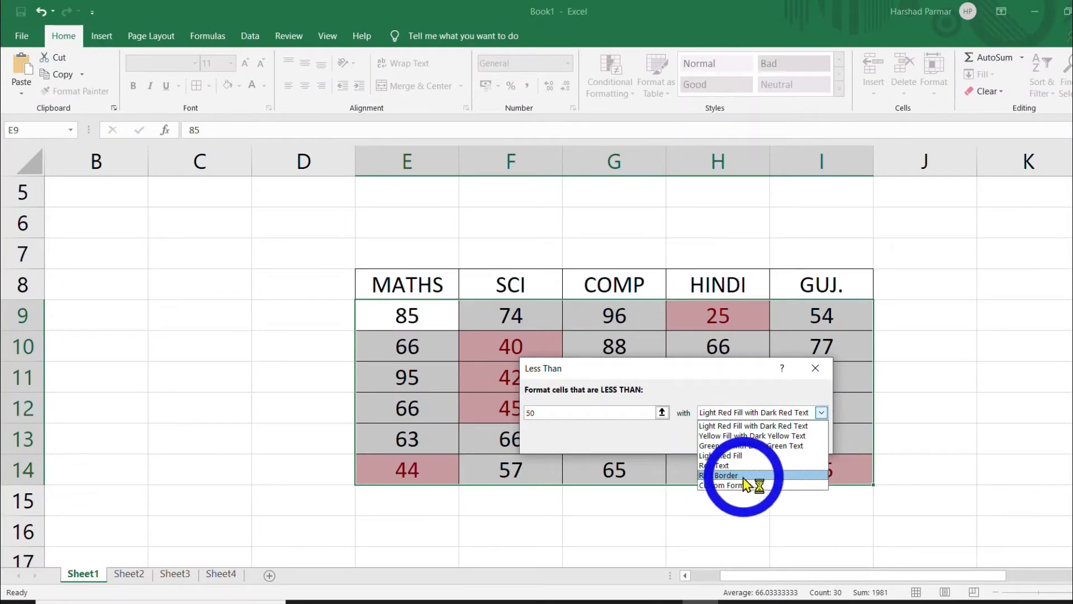
click(737, 456)
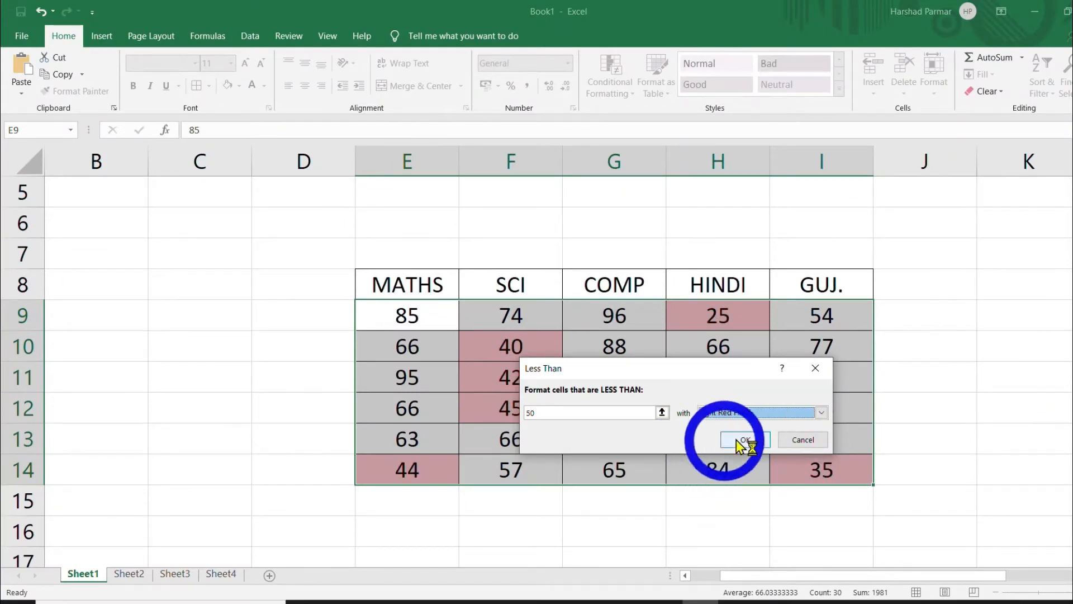
click(739, 441)
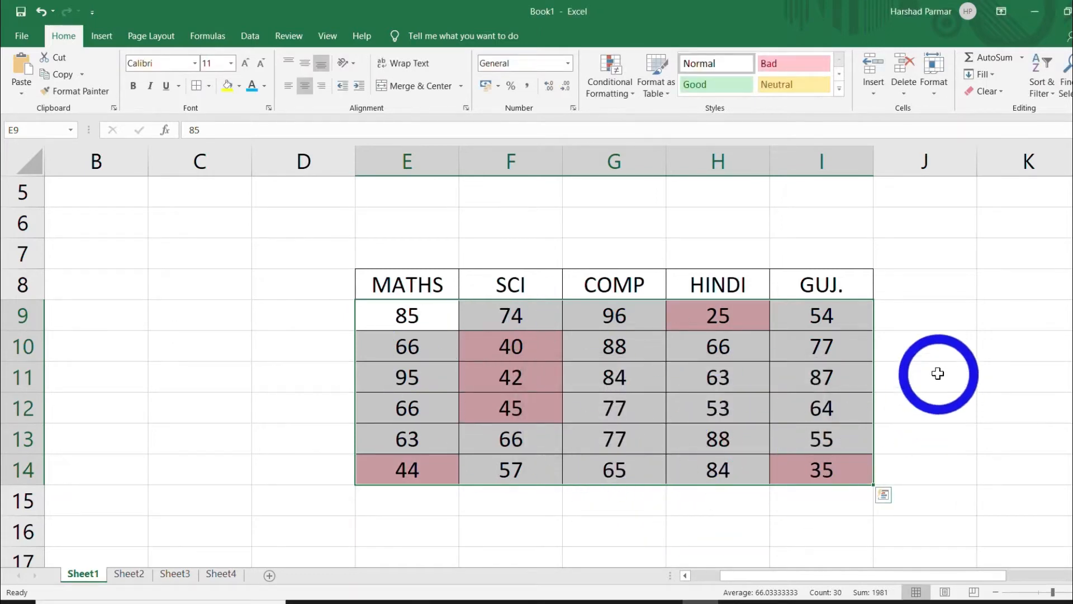
click(938, 374)
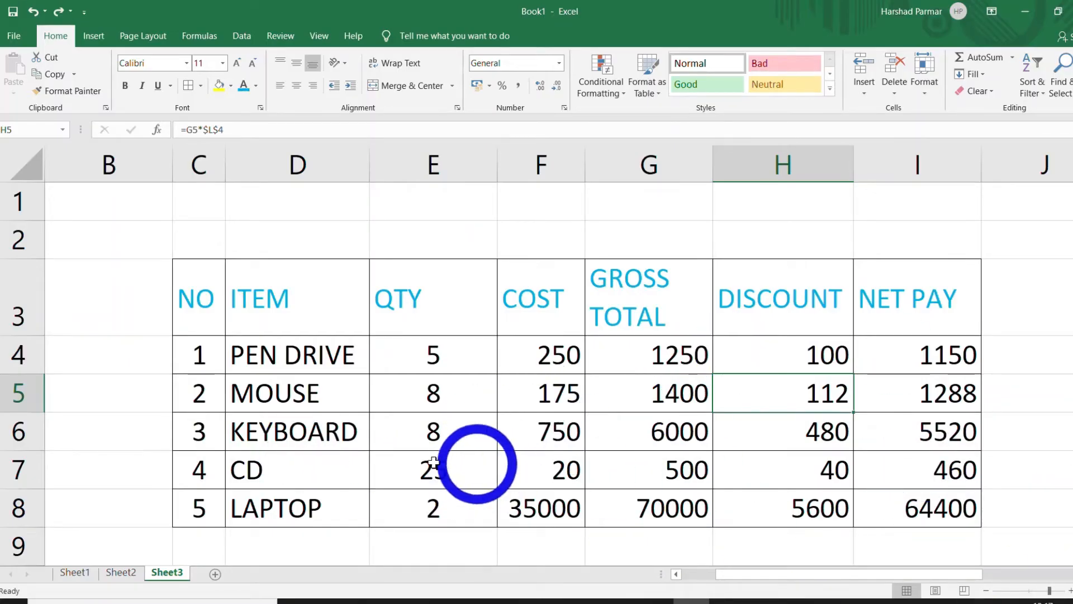
Set the advanced display options for Sheet3 to show formulas in cells instead of their calculated results
click(12, 38)
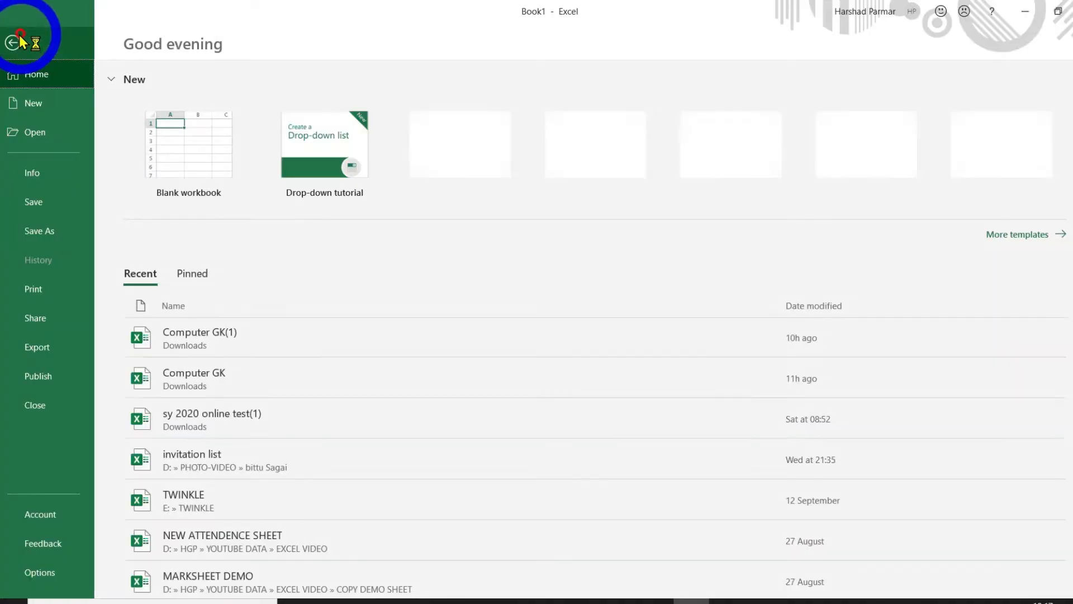
click(40, 575)
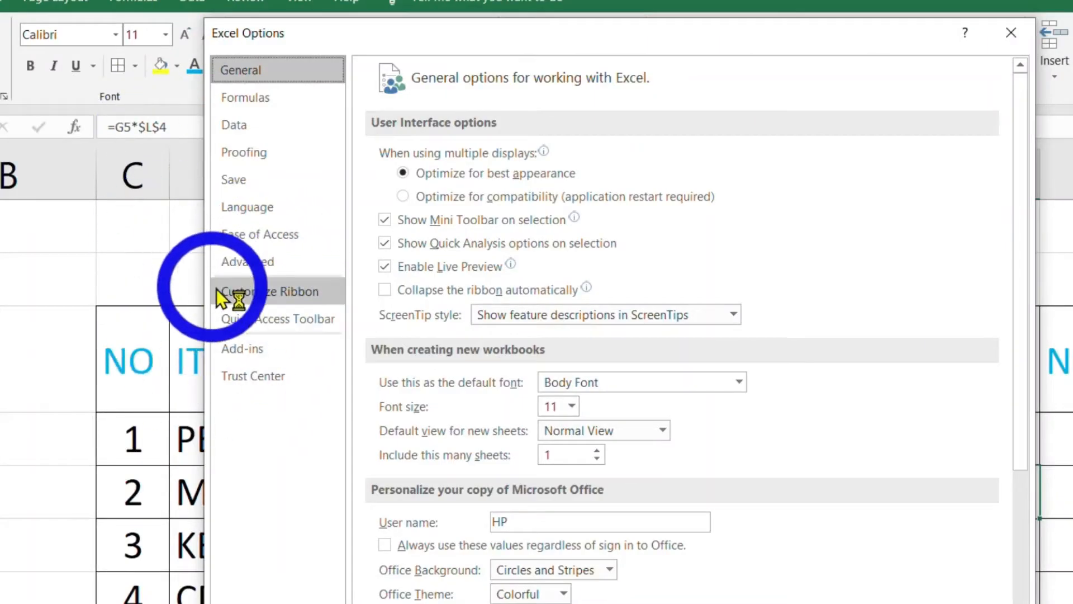
click(263, 271)
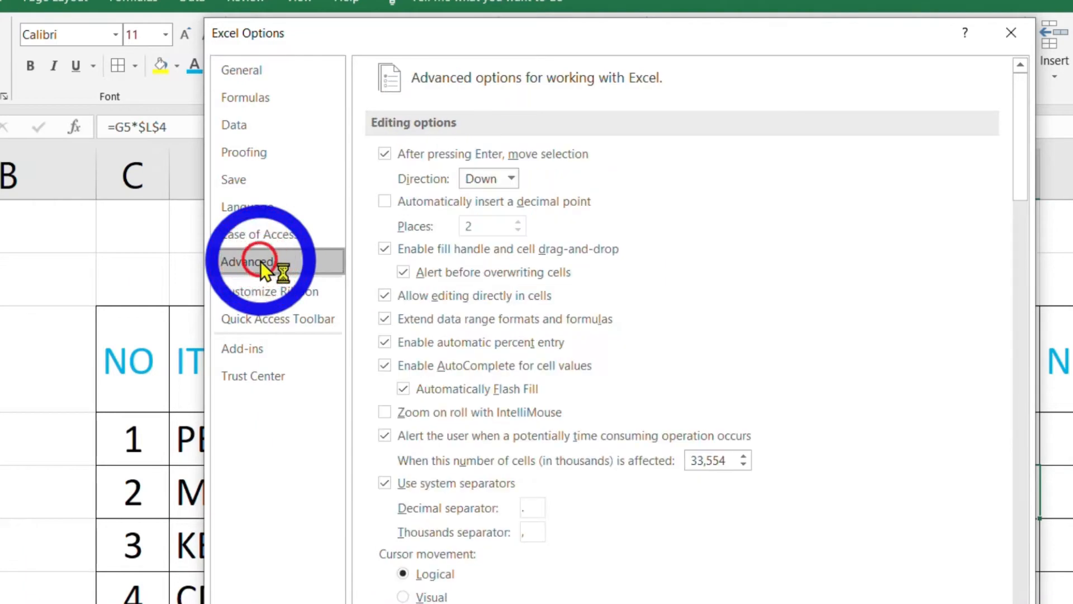
drag(1025, 125, 1001, 441)
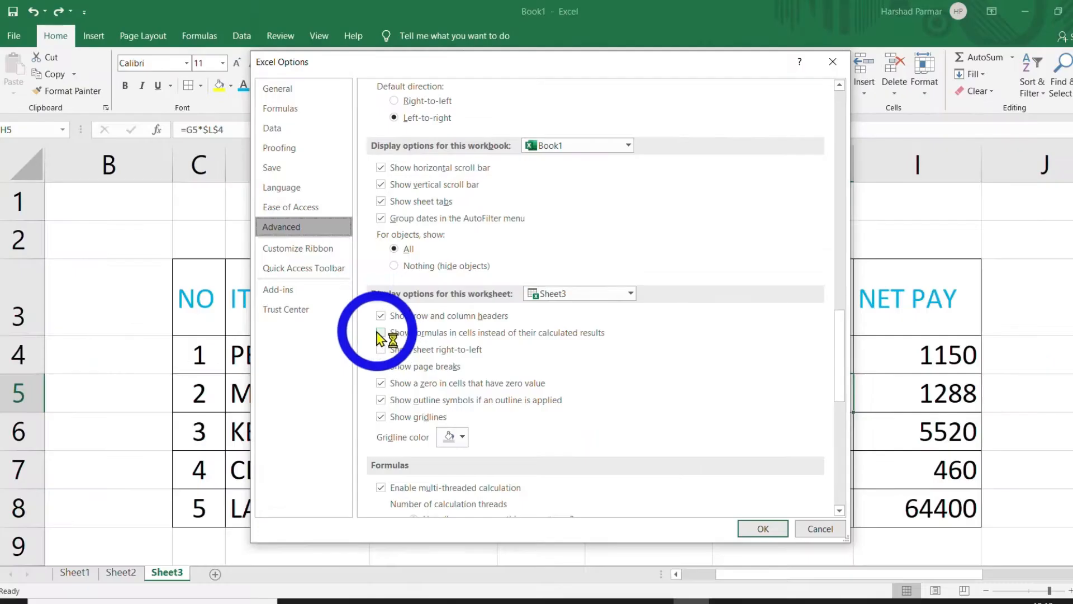
click(381, 334)
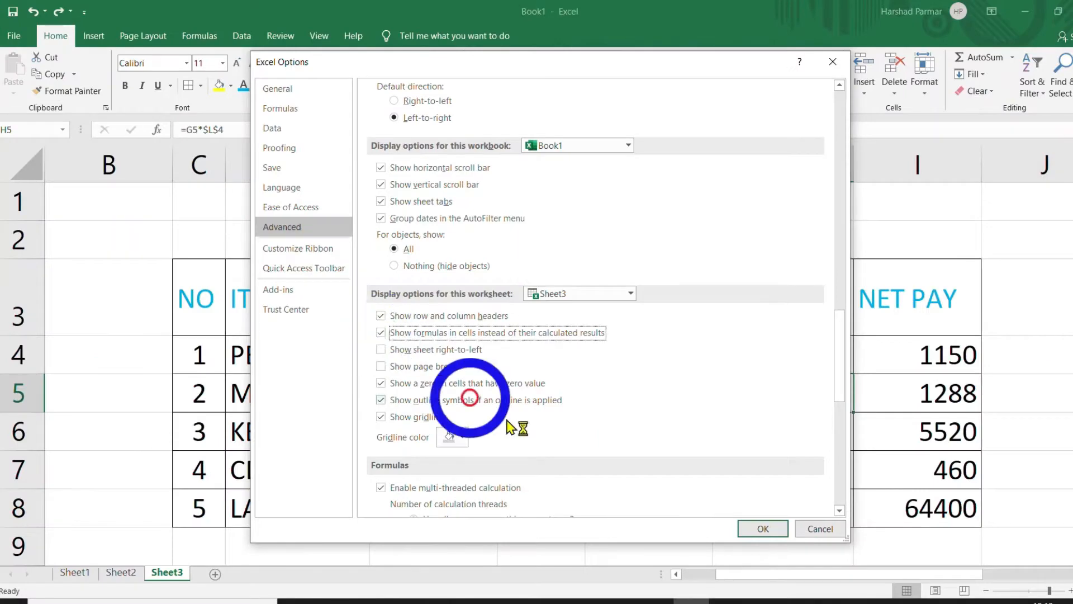
click(757, 529)
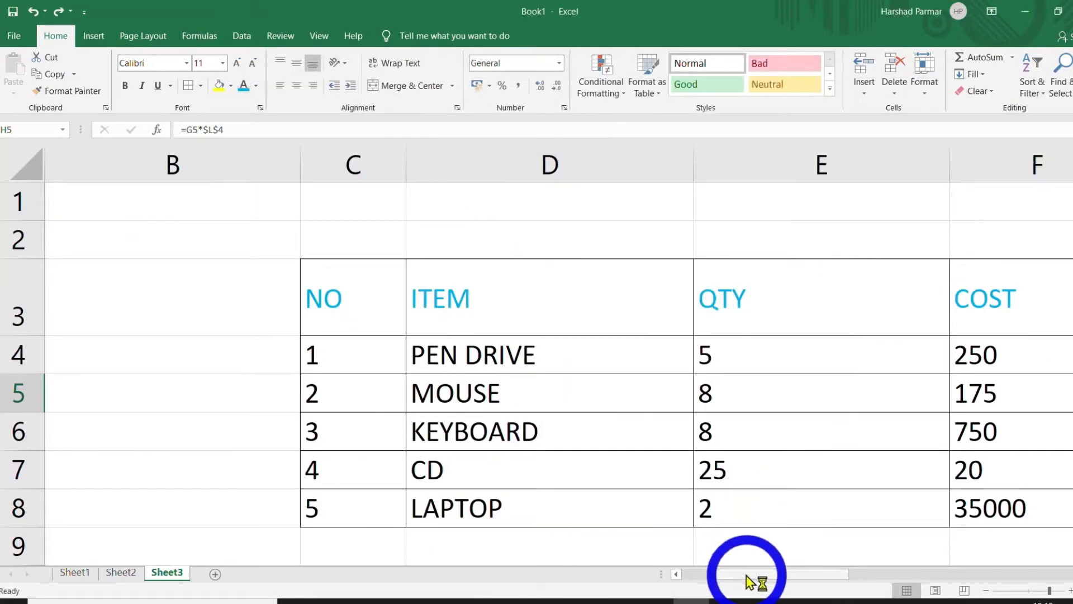
drag(747, 575, 873, 587)
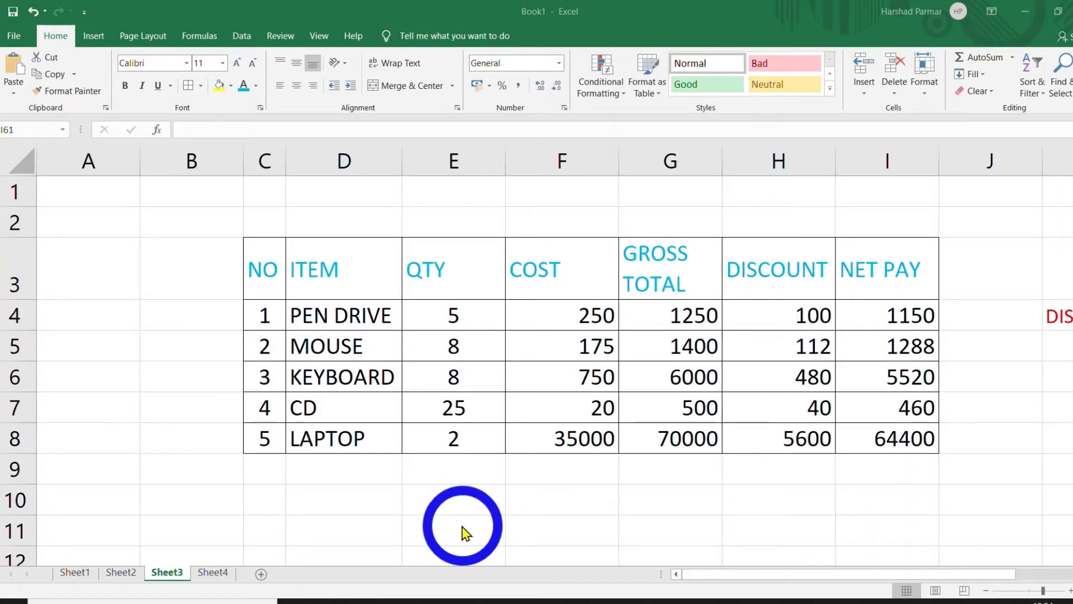
Toggle Sheet3 between calculated results and formulas to view the Gross Total, Discount and Net Pay formulas
click(465, 534)
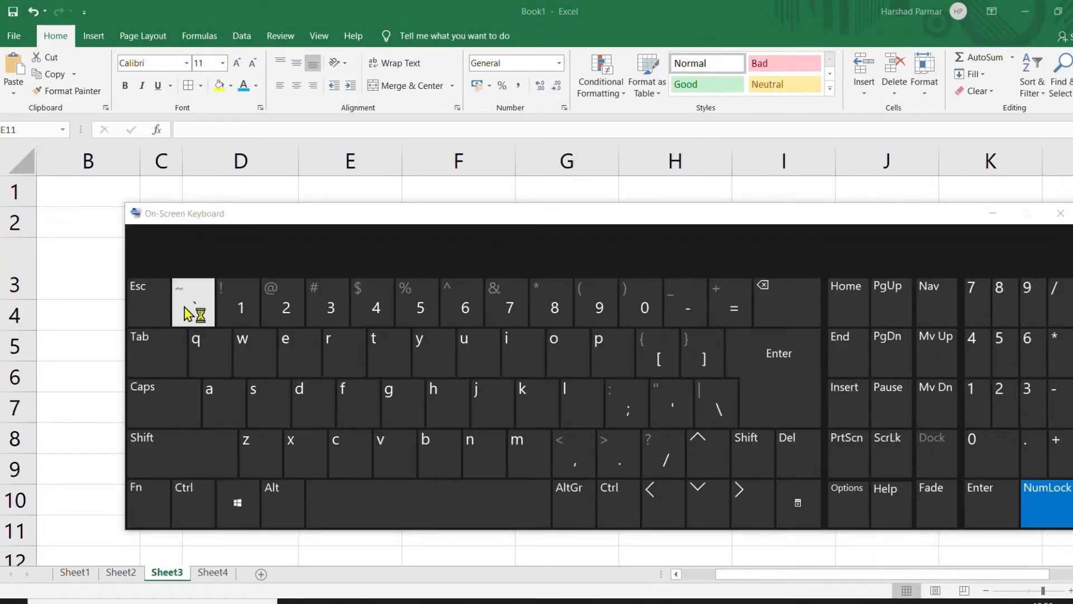
click(791, 582)
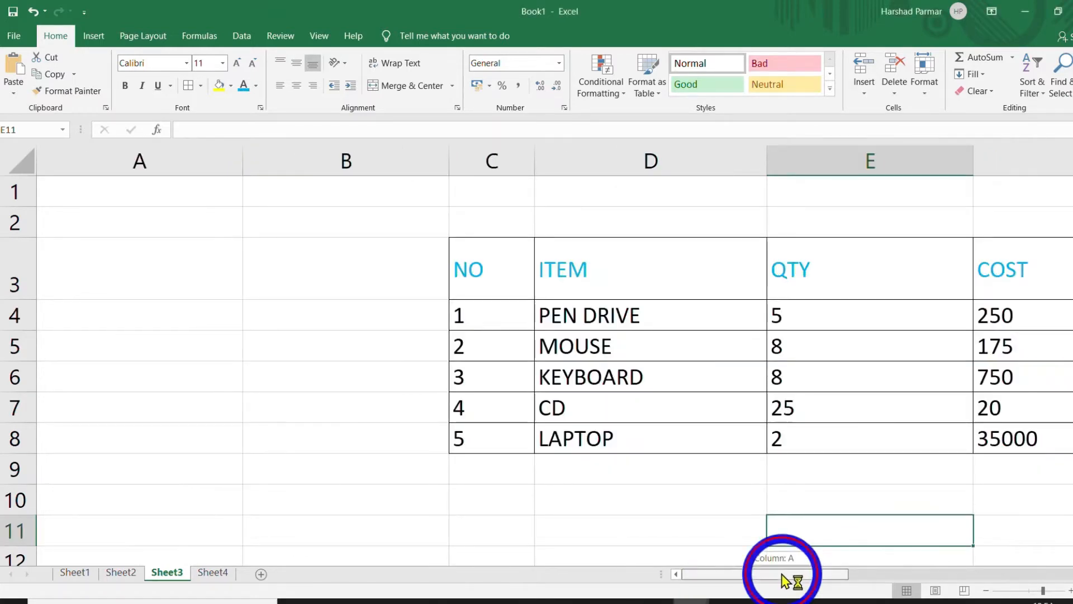
drag(782, 581, 934, 577)
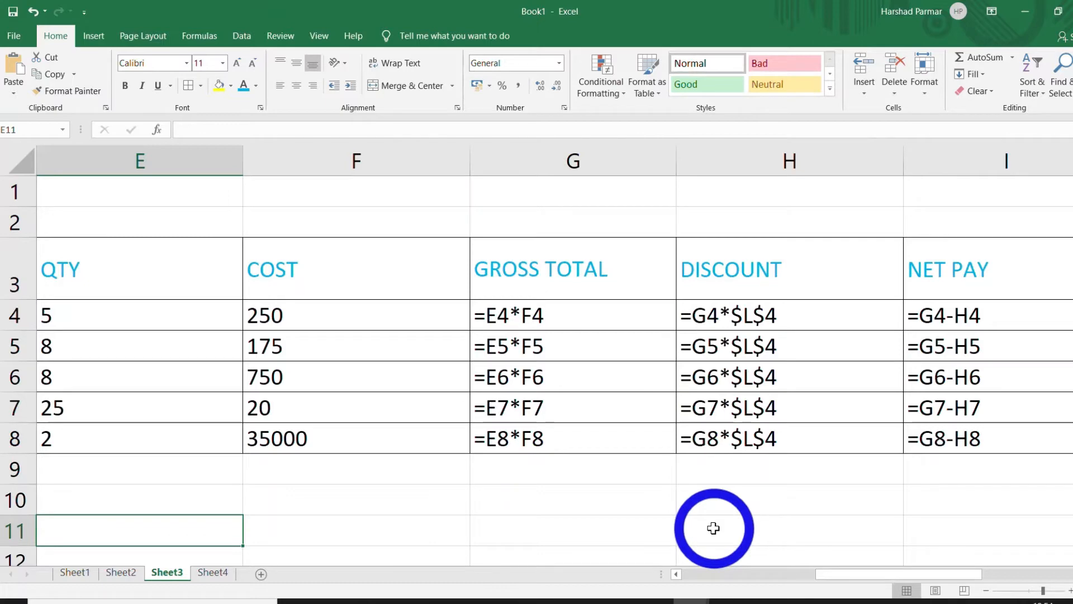
key(ctrl+grave)
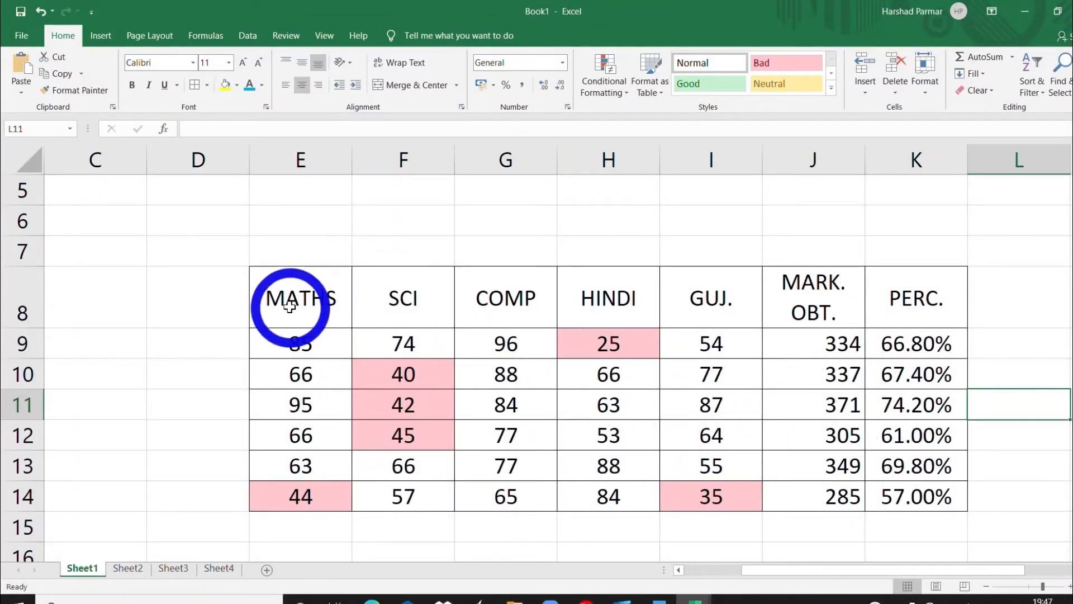
Add filters to the marks table's header row on Sheet1, from MATHS through PERC
drag(290, 306, 877, 313)
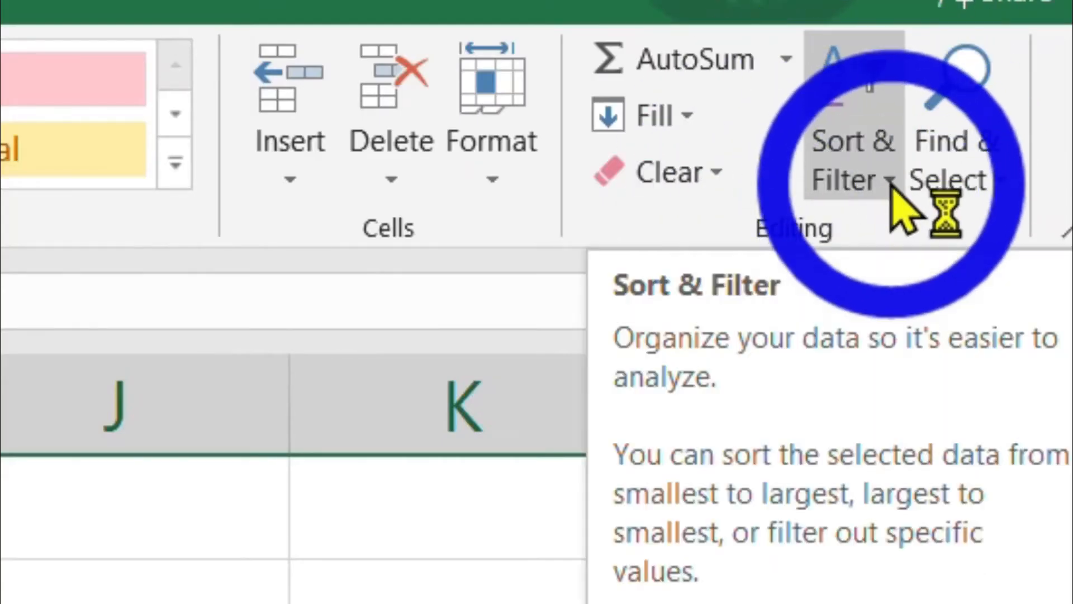
click(886, 184)
click(891, 419)
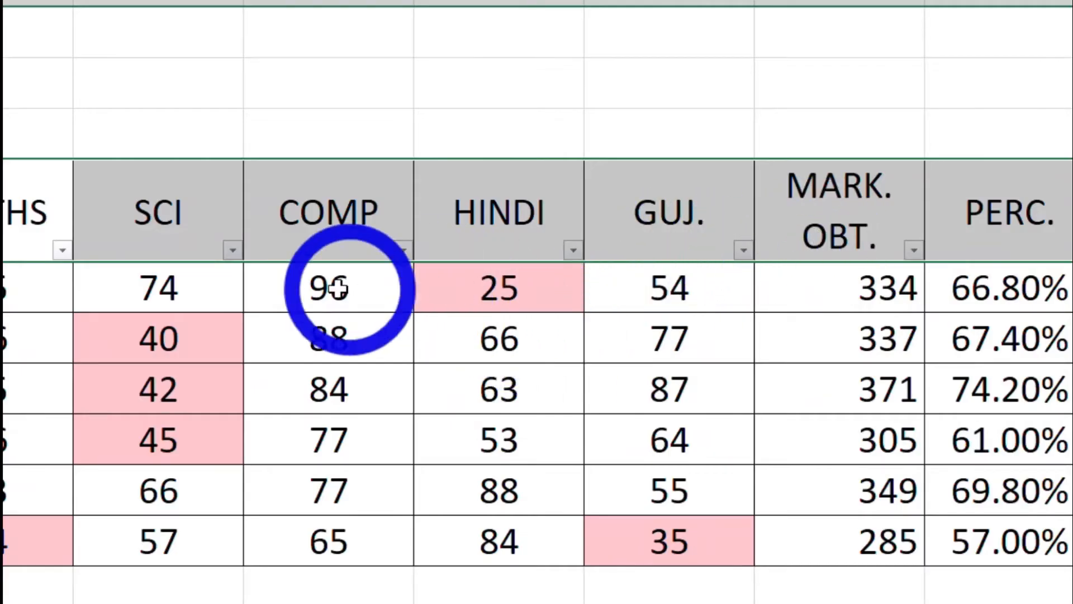
click(338, 287)
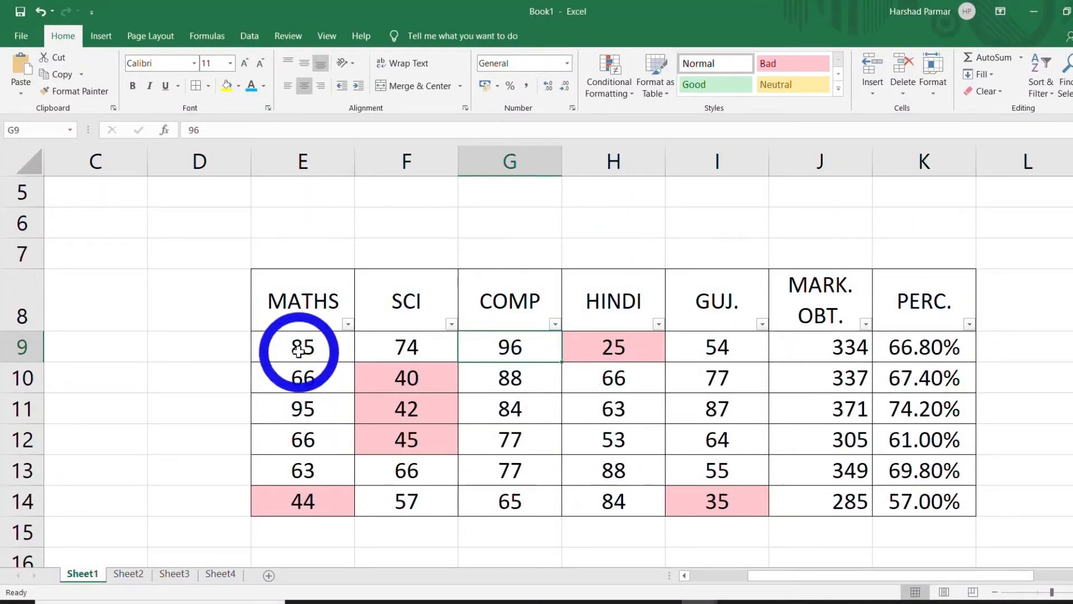
Custom sort E9:K14 by Column K cell values from largest to smallest, treating the data as having no headers
drag(299, 351, 901, 492)
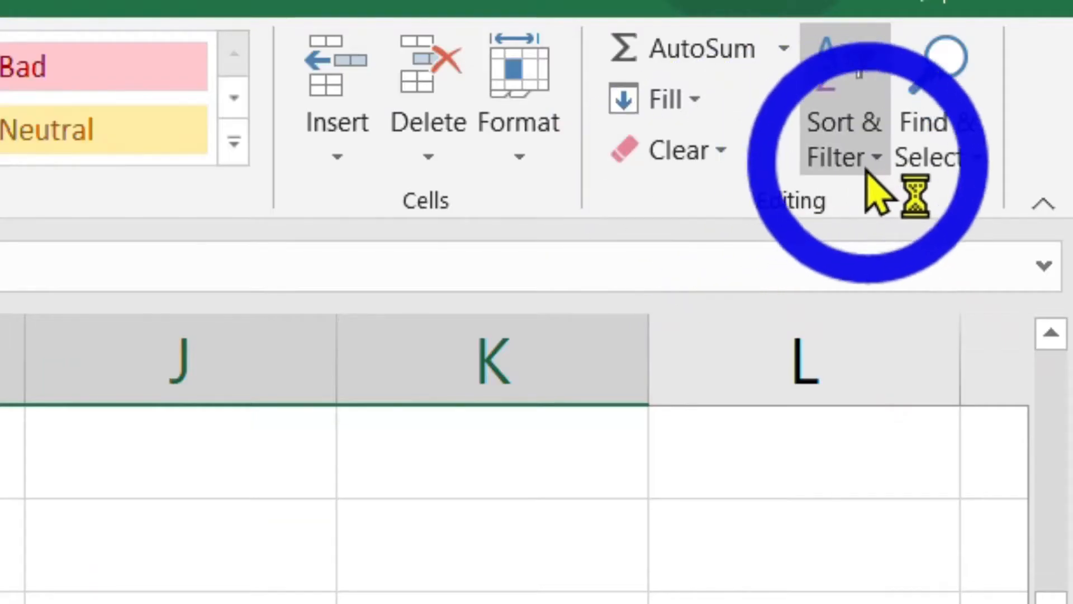
click(1046, 95)
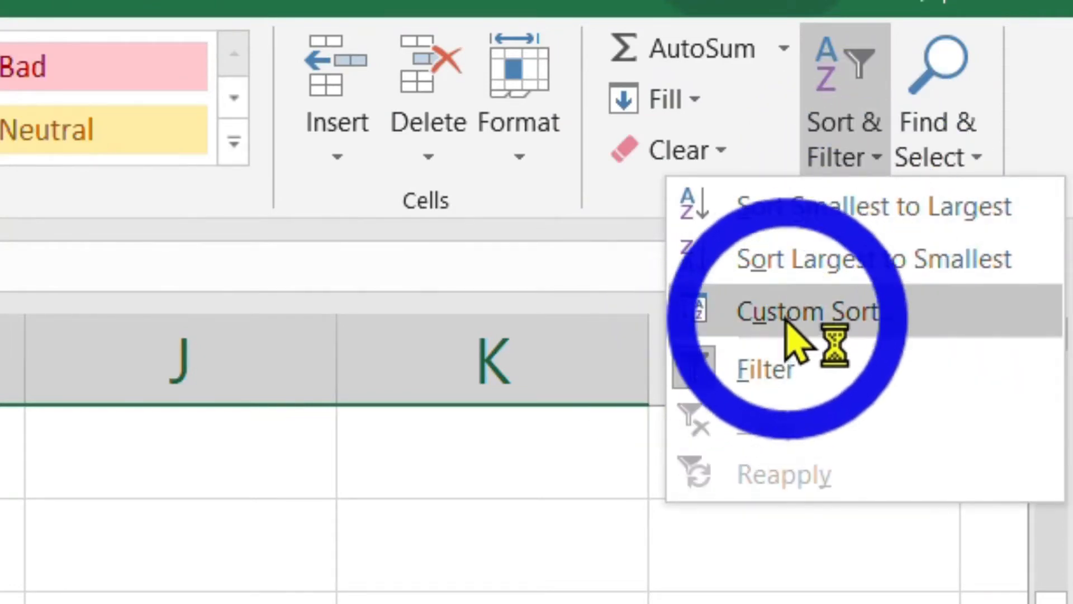
click(867, 313)
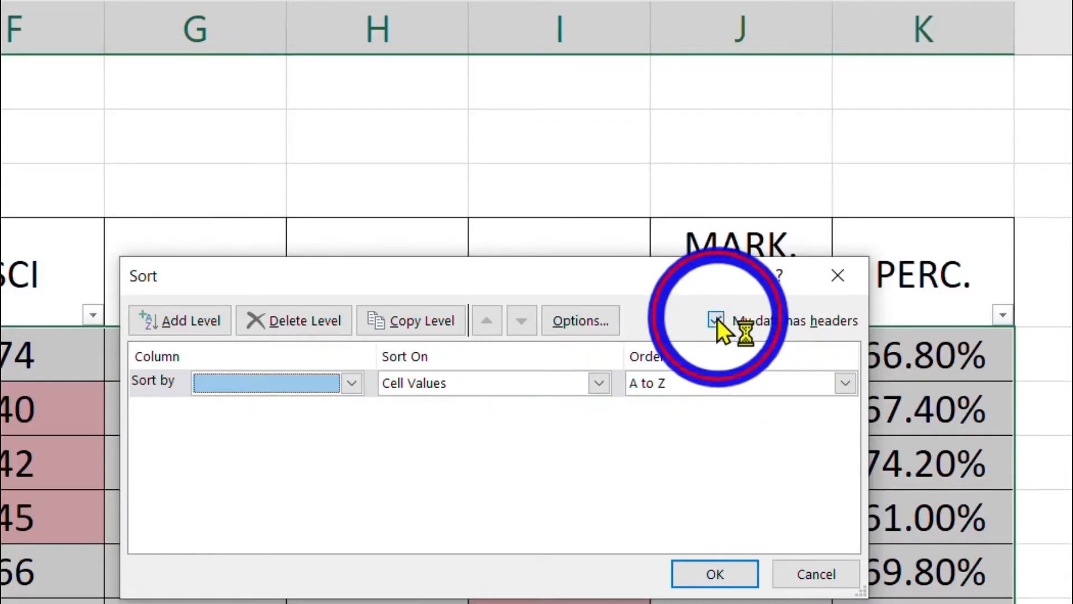
click(807, 327)
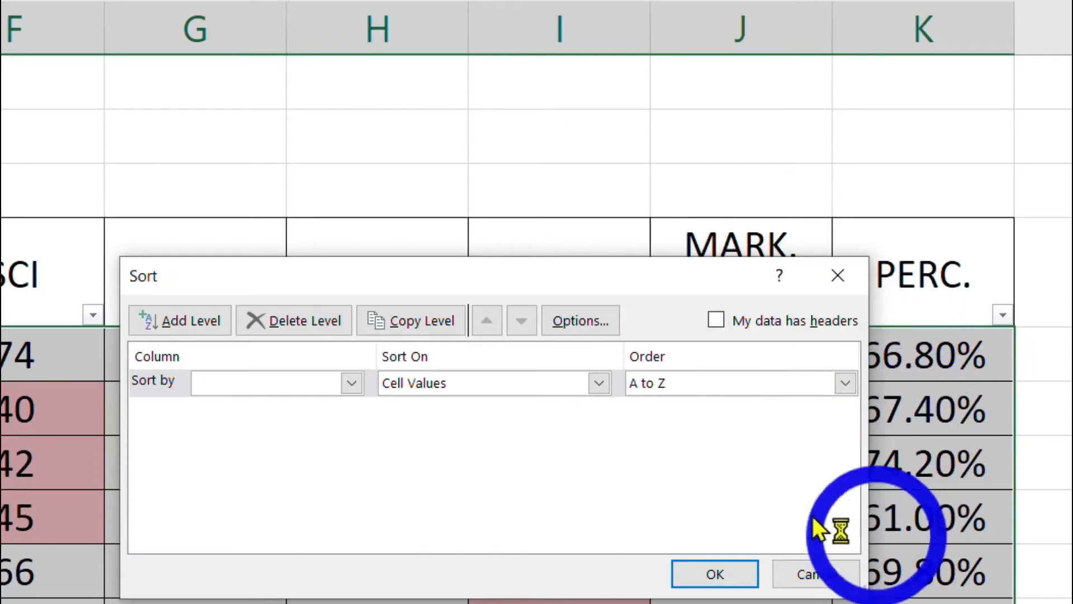
click(355, 382)
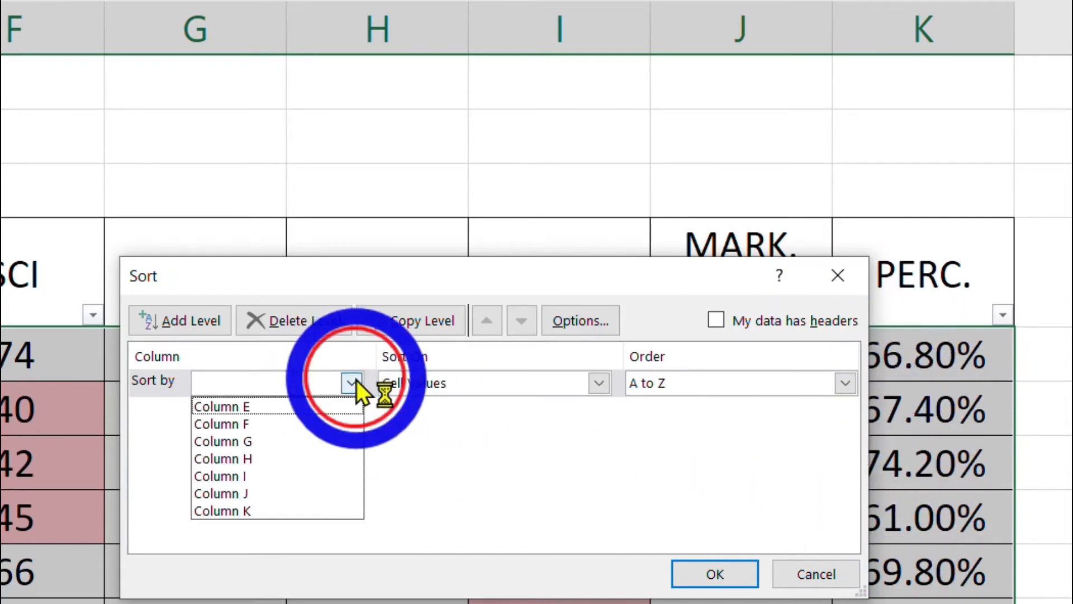
click(213, 512)
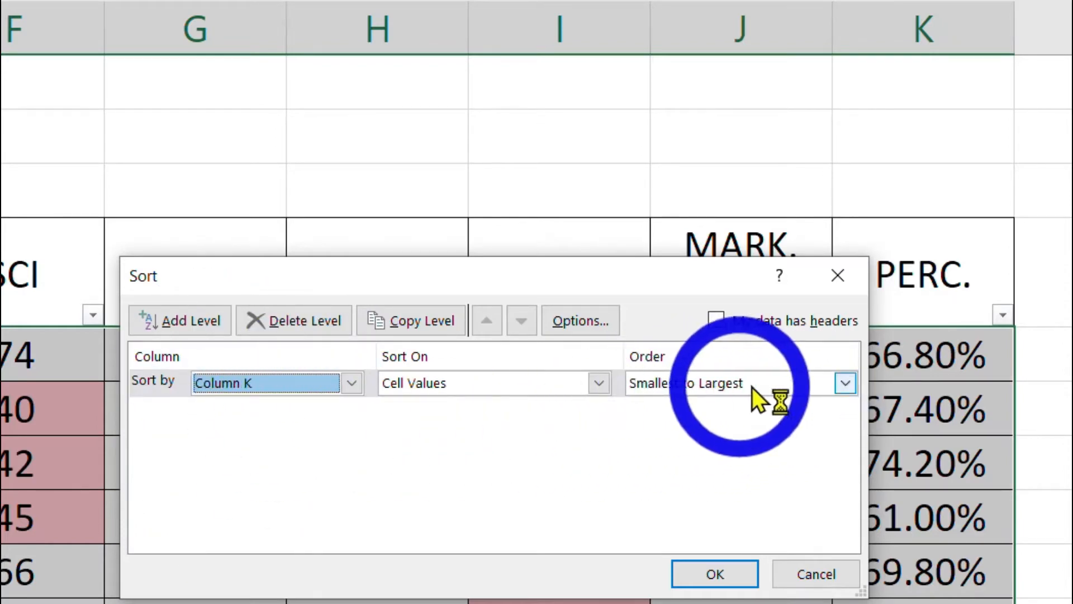
click(845, 382)
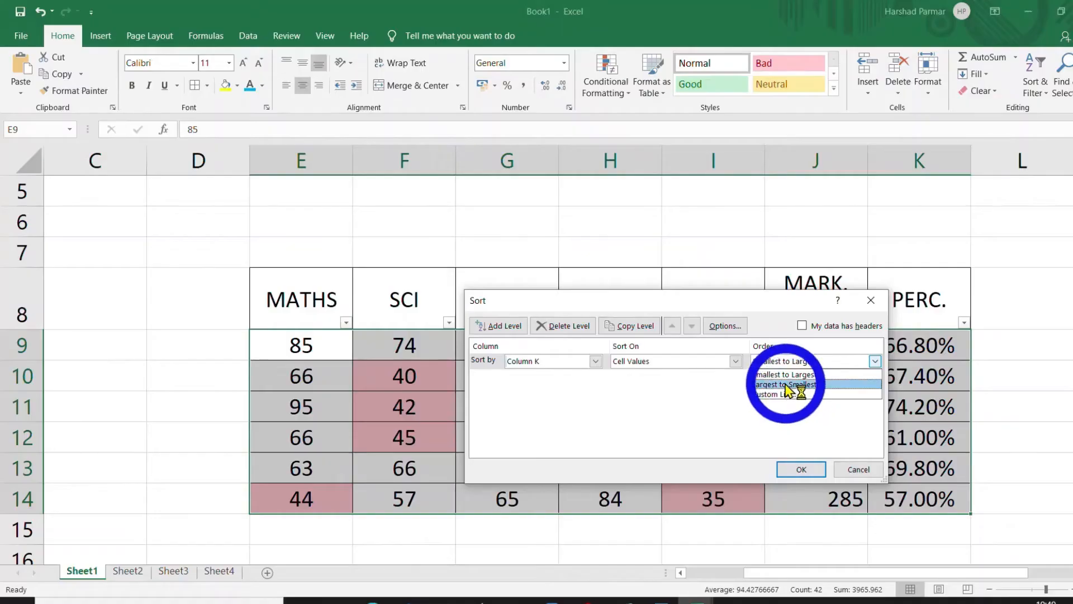
click(788, 385)
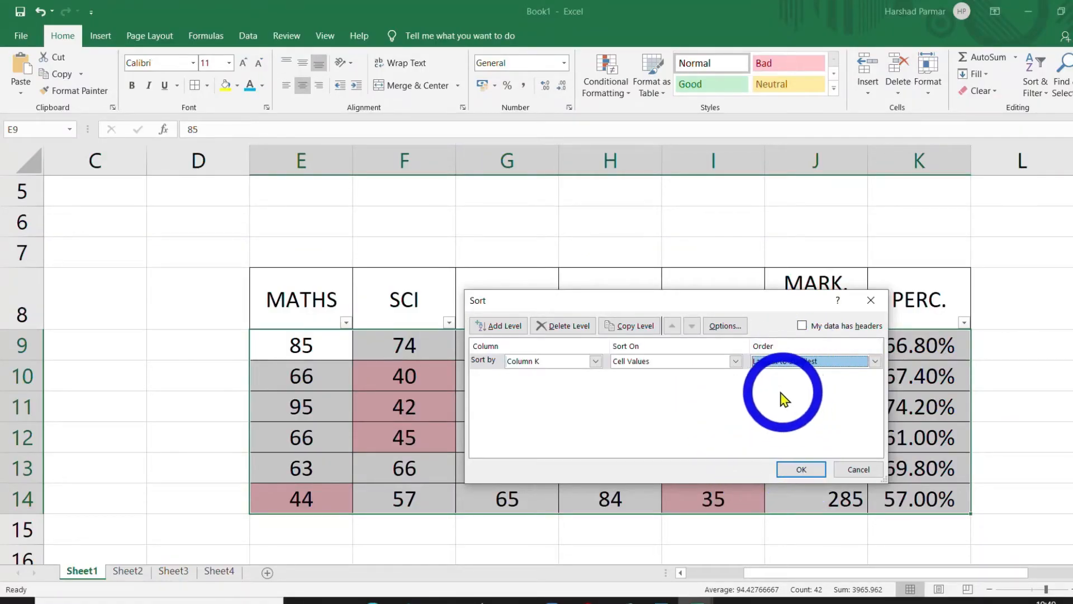
click(803, 470)
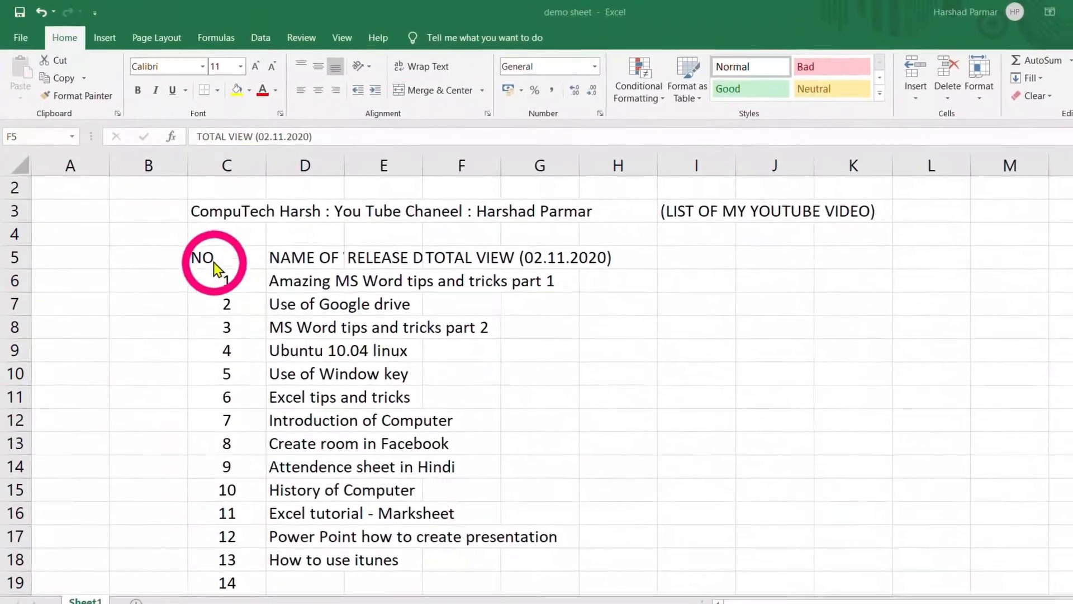
Apply All Borders to the video list table C5:F18
drag(213, 263, 440, 292)
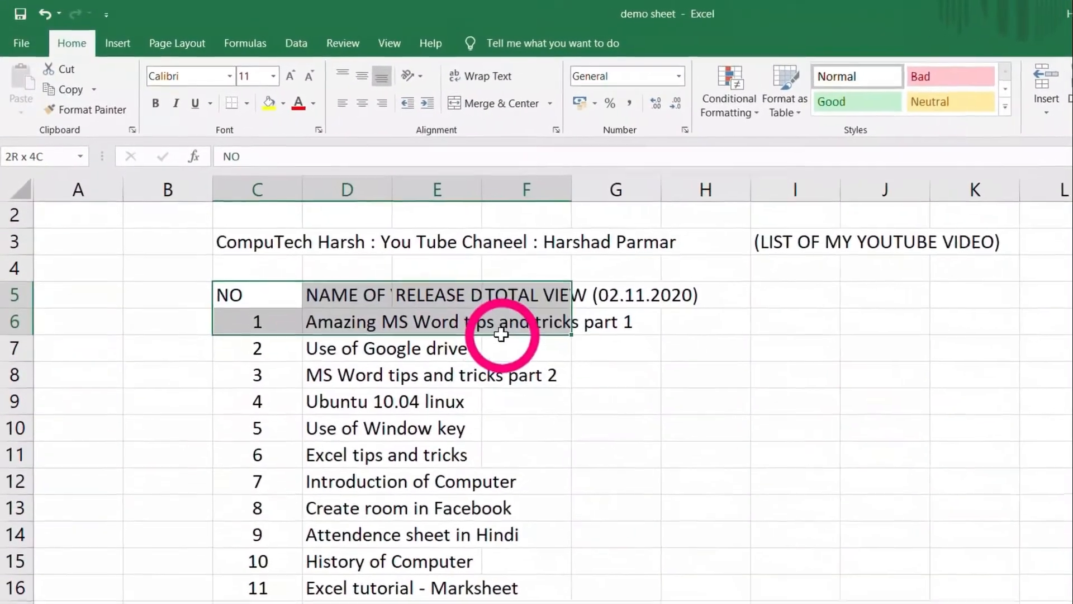
drag(501, 334, 500, 598)
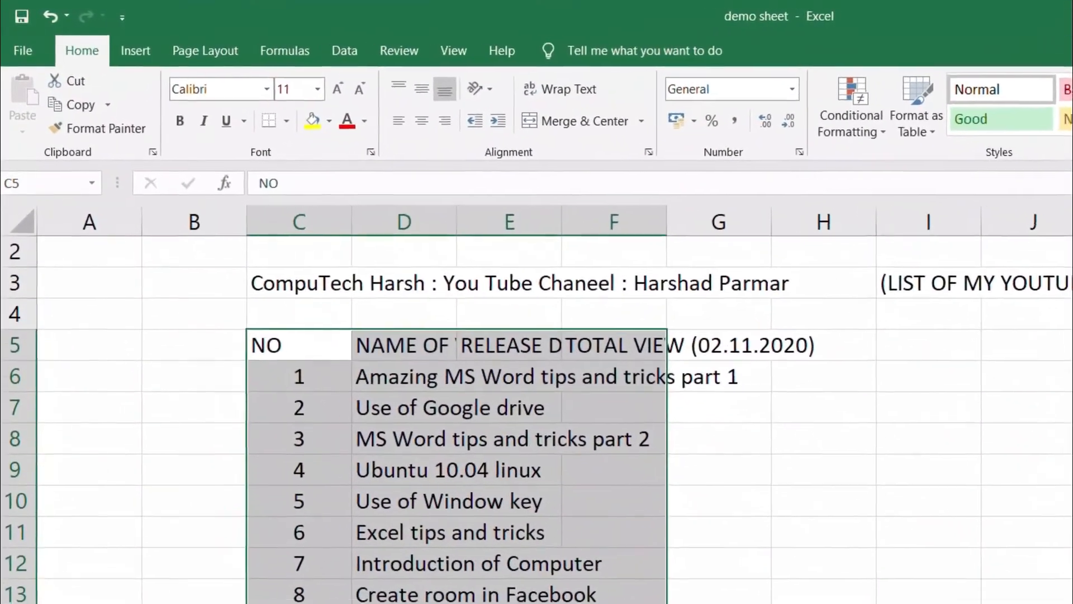
click(286, 121)
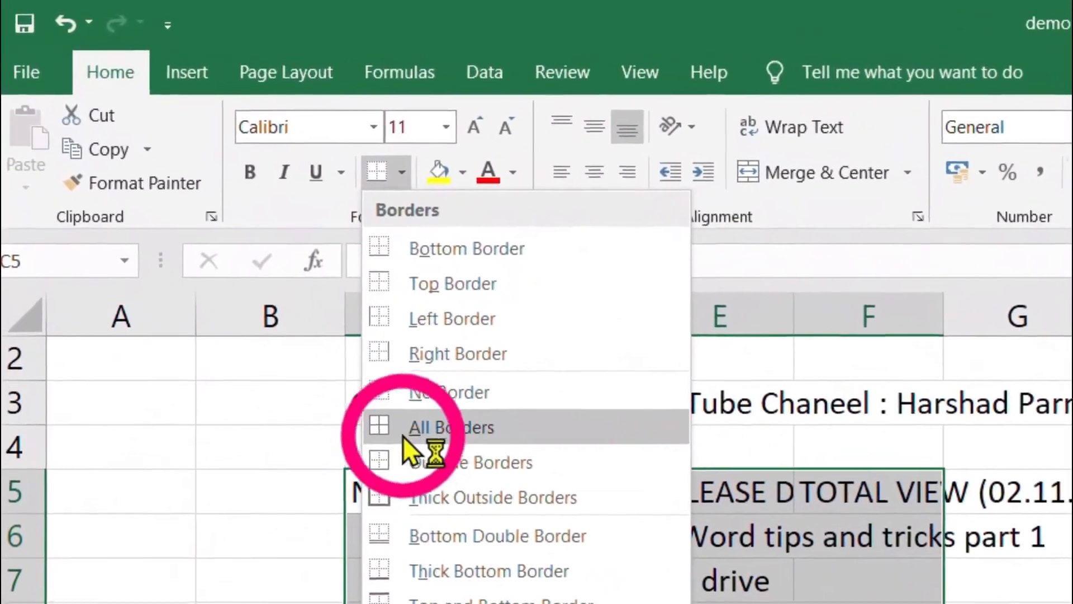
click(366, 361)
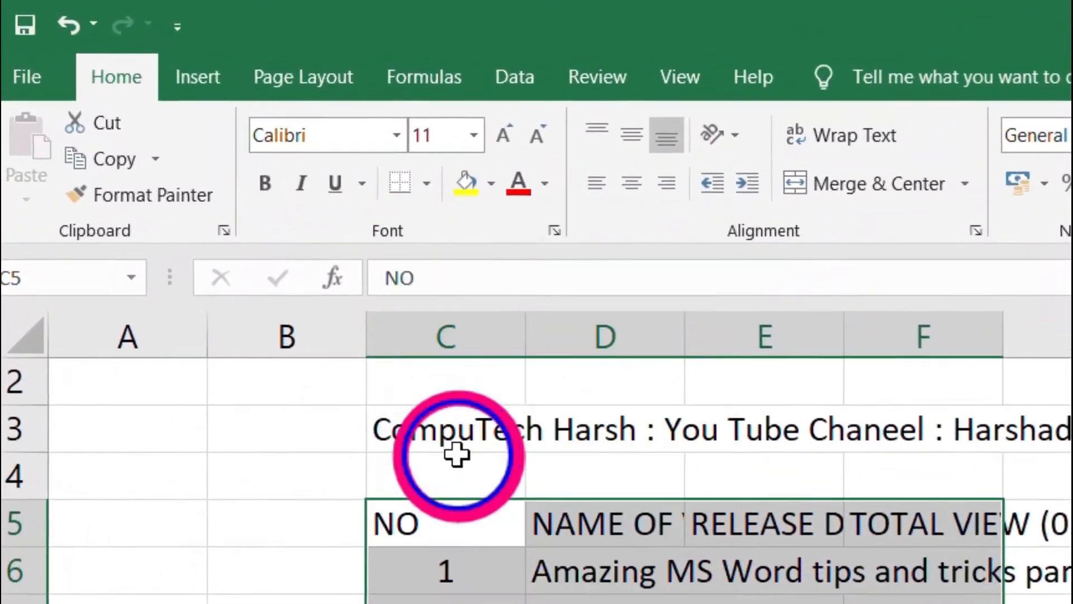
click(519, 338)
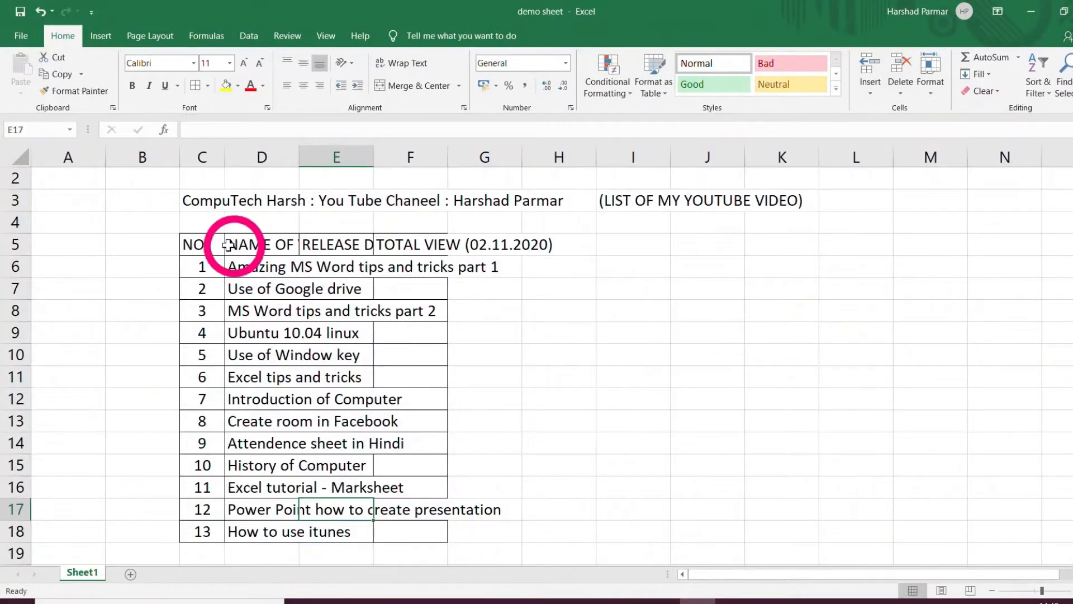
Wrap the text in the NAME OF VIDEO, RELEASE DATE and TOTAL VIEW header cells of row 5
click(265, 250)
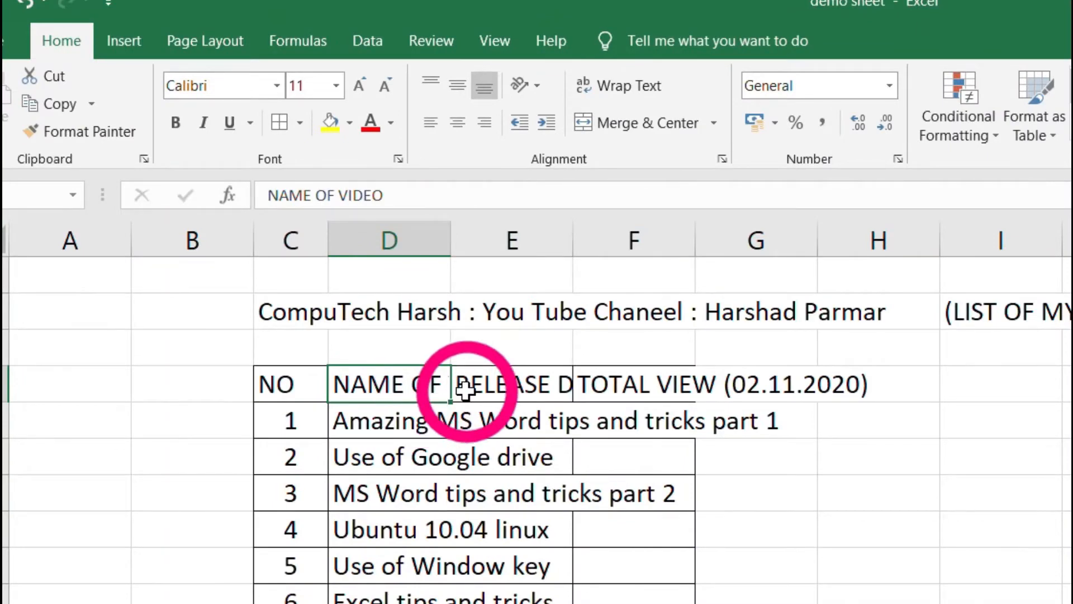
click(412, 447)
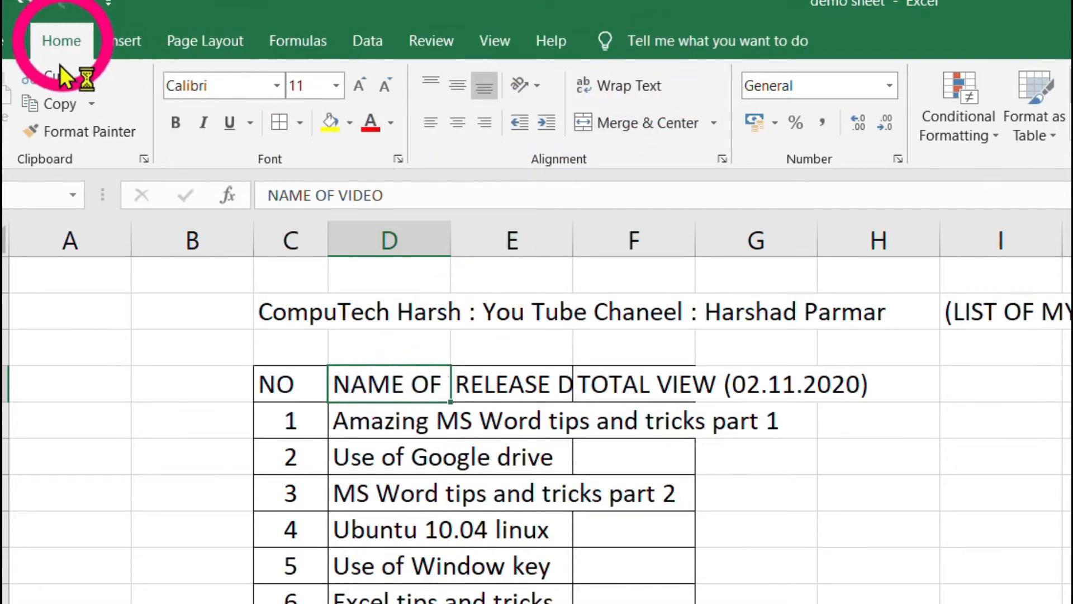
click(626, 87)
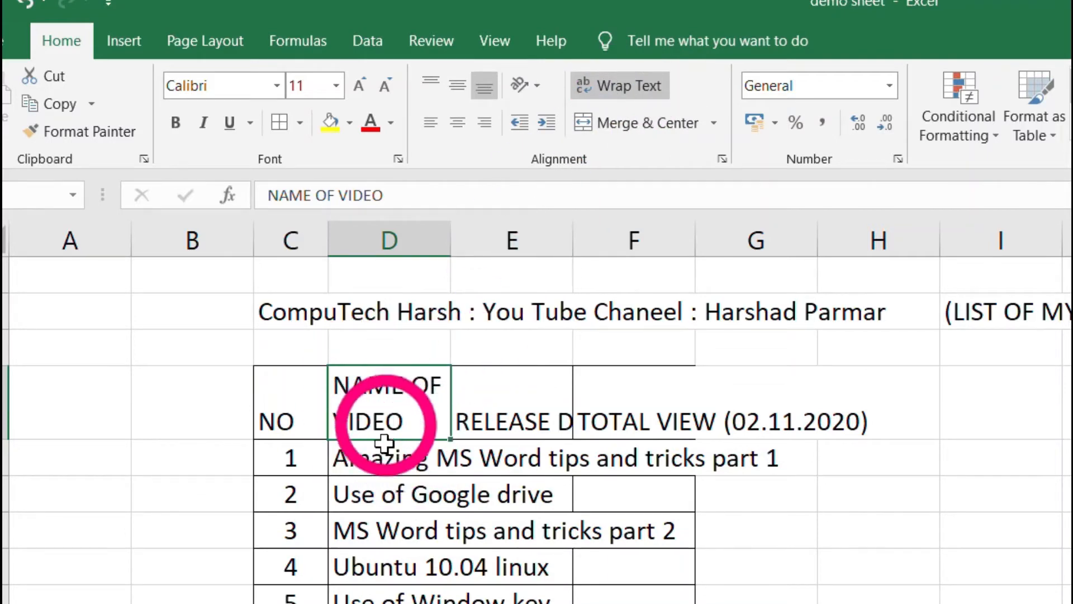
click(514, 408)
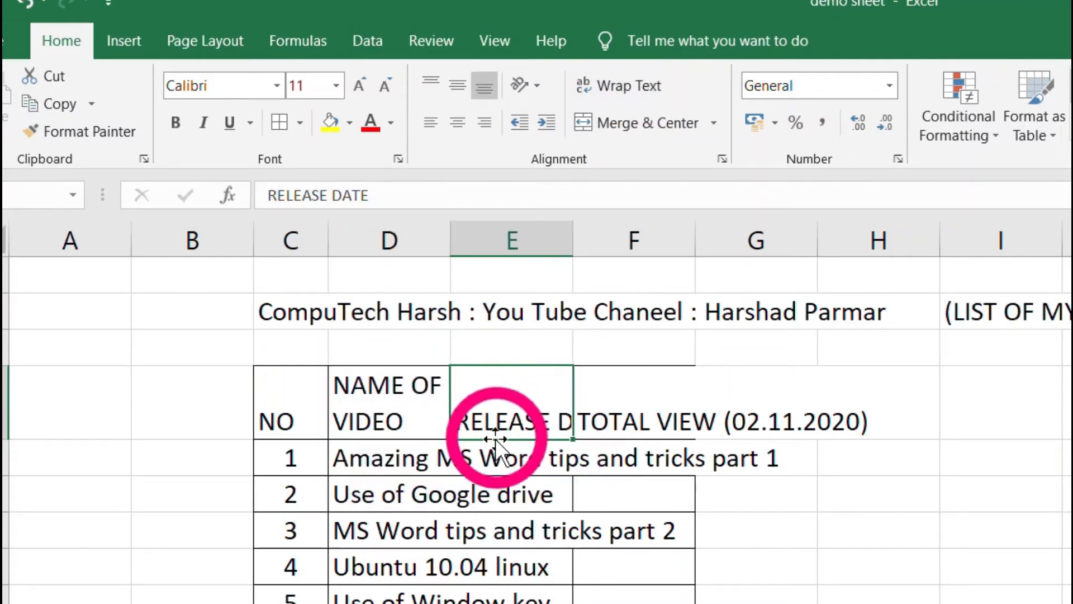
click(612, 90)
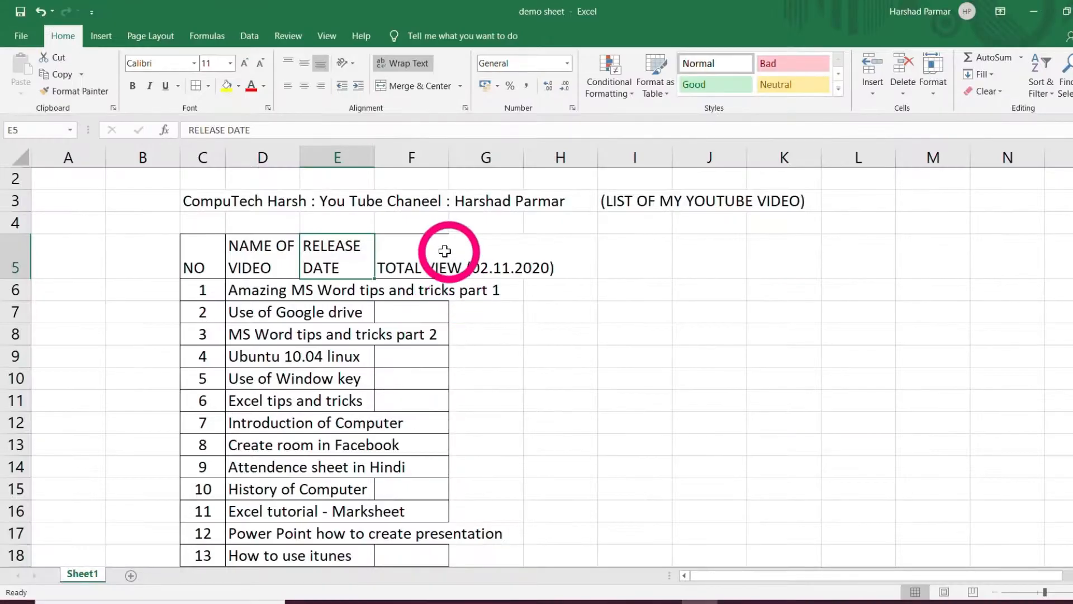
click(642, 403)
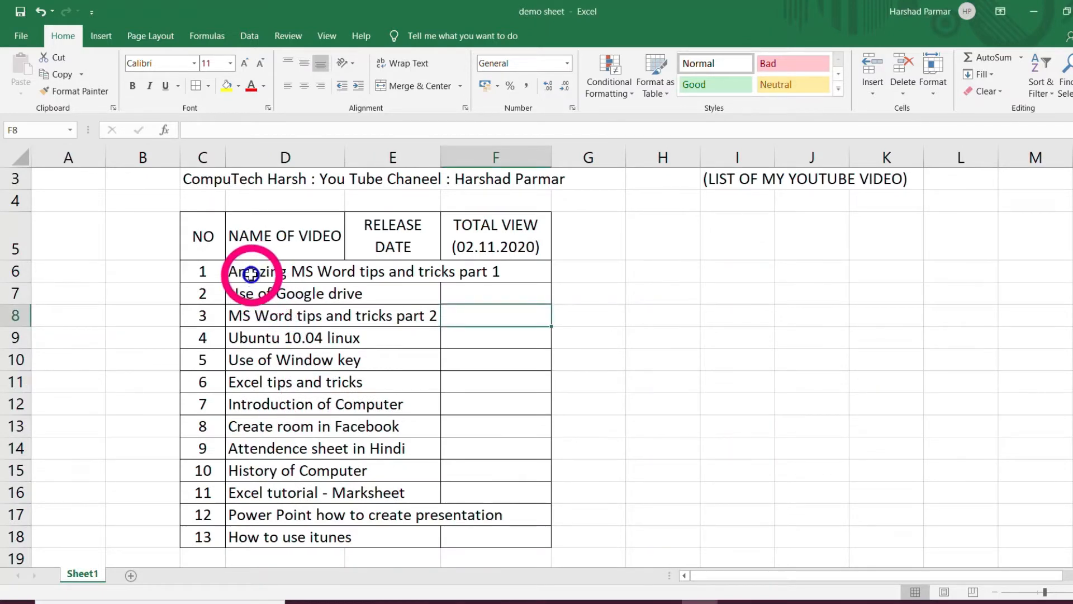
Wrap the text of the video names in D6:D18
drag(251, 274, 252, 535)
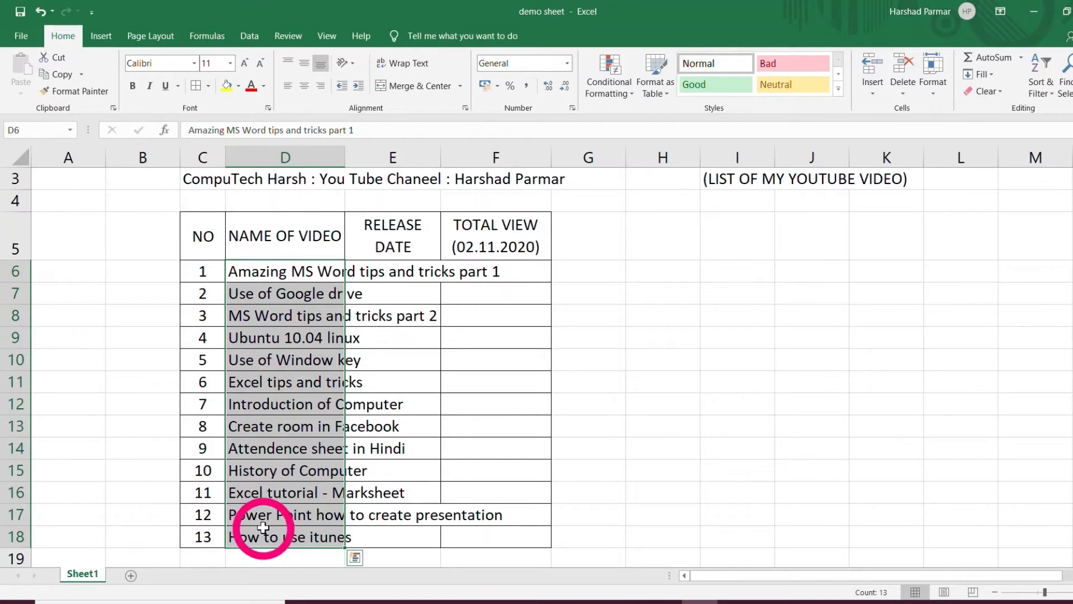
click(276, 271)
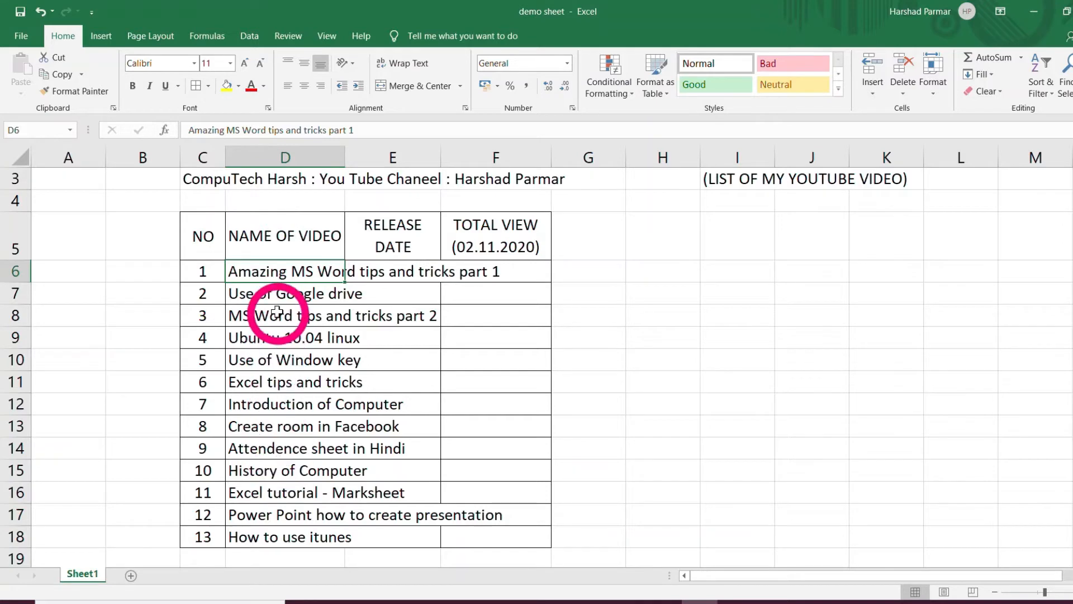
drag(271, 272, 272, 543)
click(404, 63)
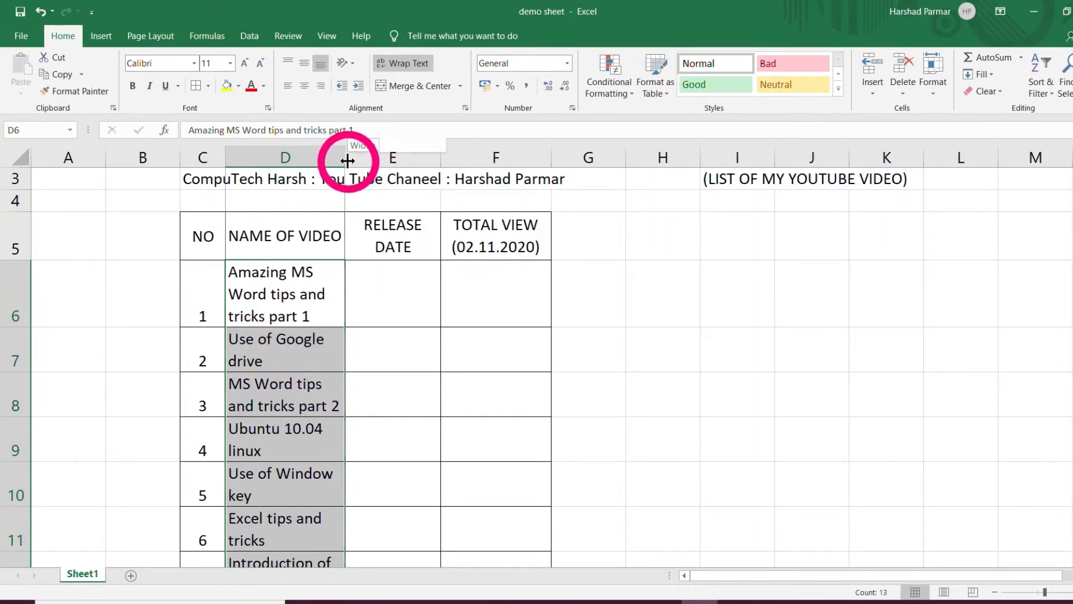
Widen the NAME OF VIDEO column and adjust the row height of the video rows
drag(347, 161, 433, 161)
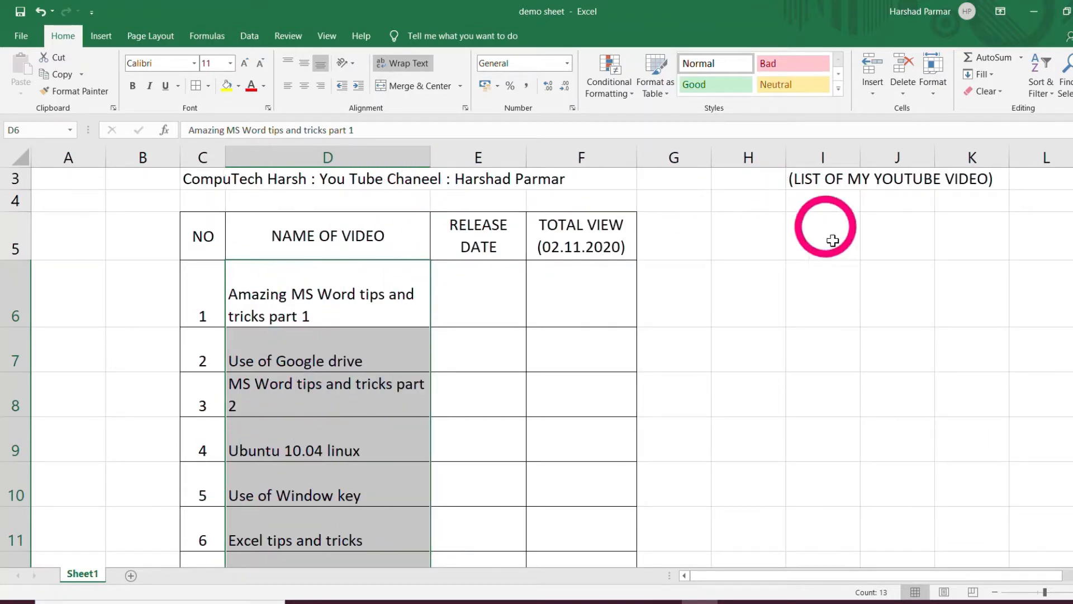
click(931, 100)
click(988, 130)
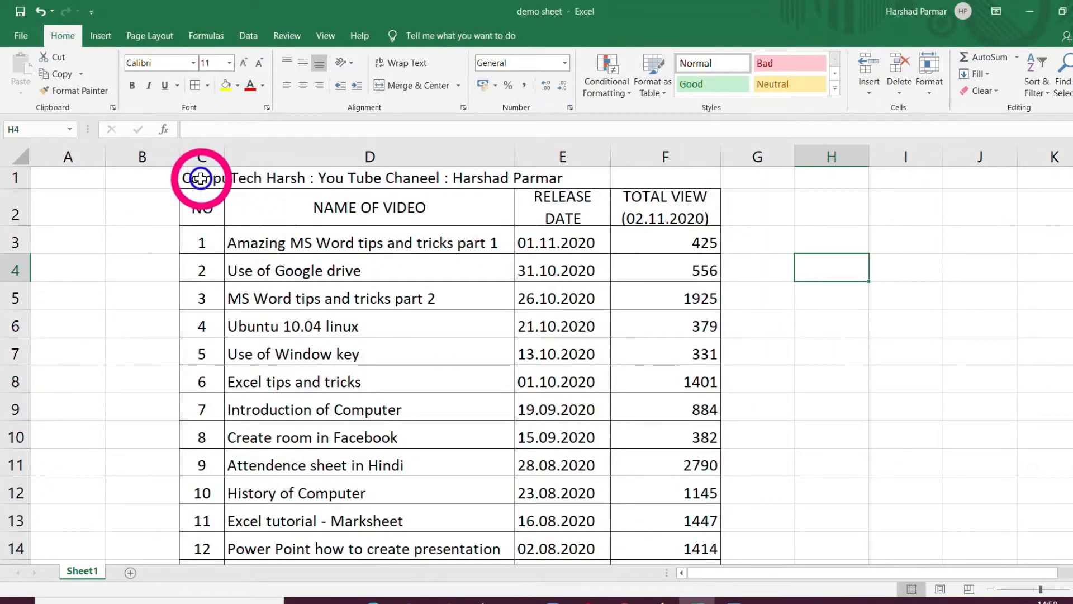
Merge and center the channel title in row 1 across C1:F1, the full width of the table
click(200, 180)
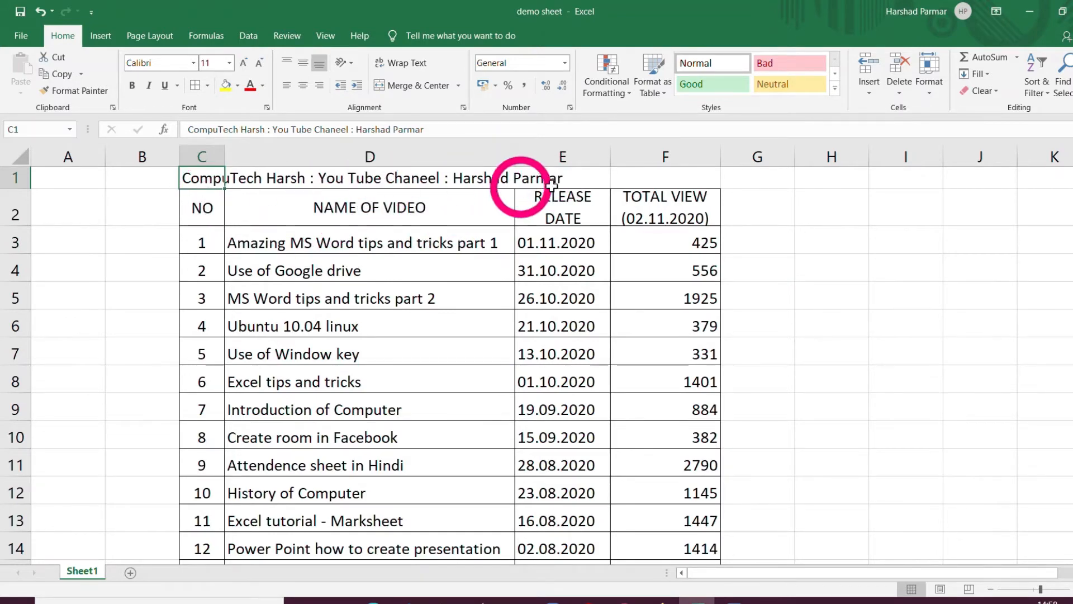
click(199, 179)
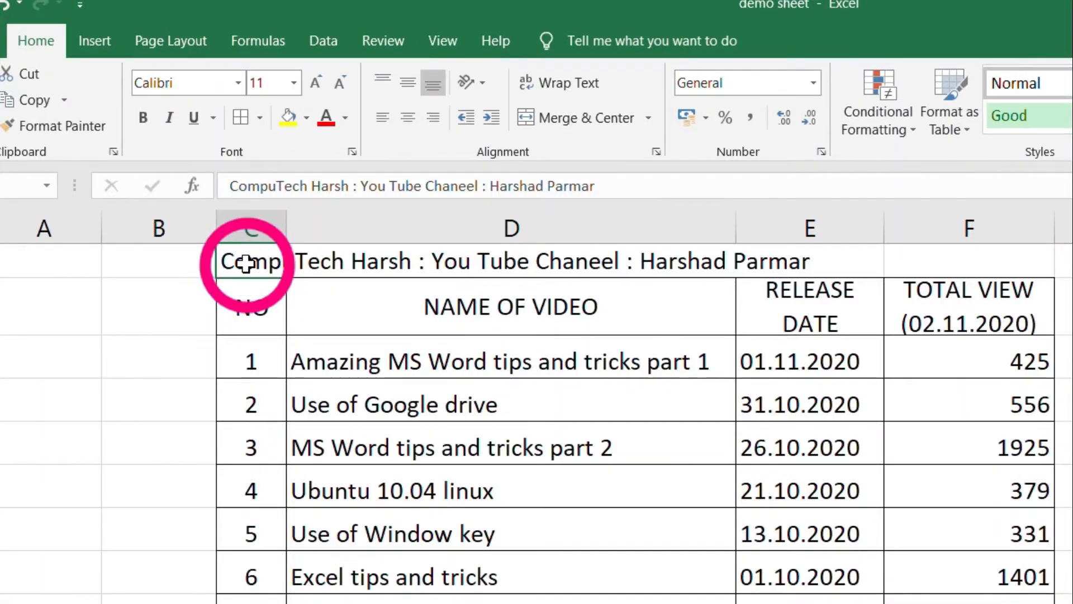
drag(246, 263, 909, 265)
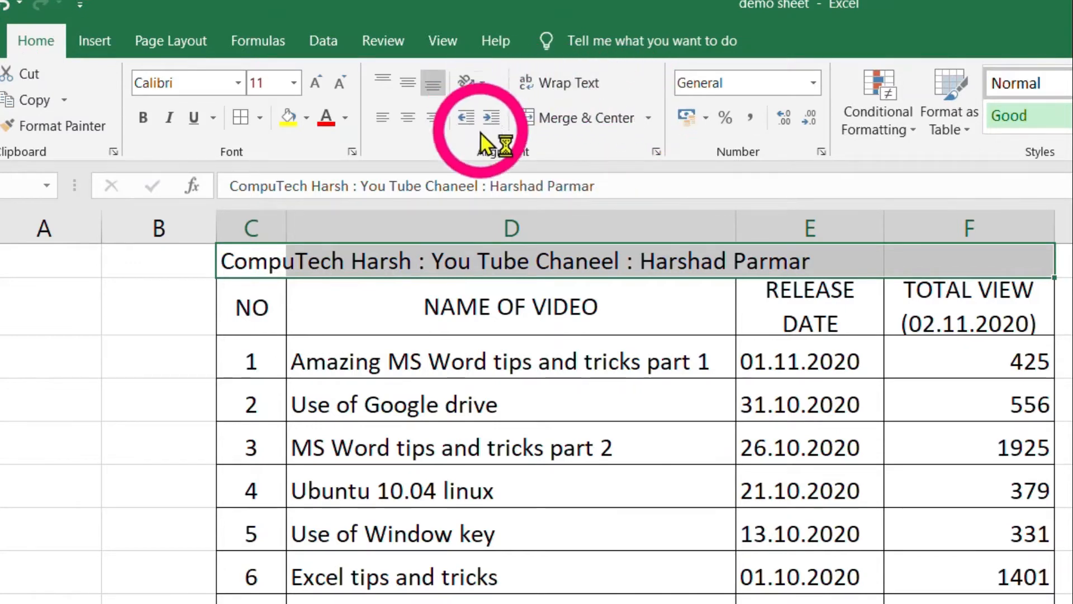
click(571, 121)
click(529, 349)
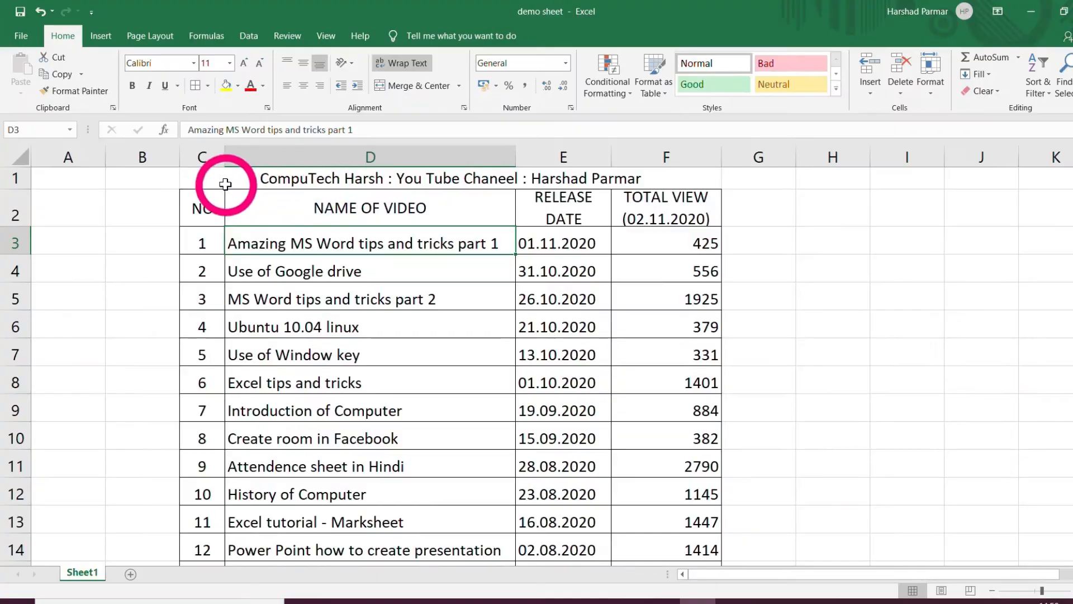
click(209, 179)
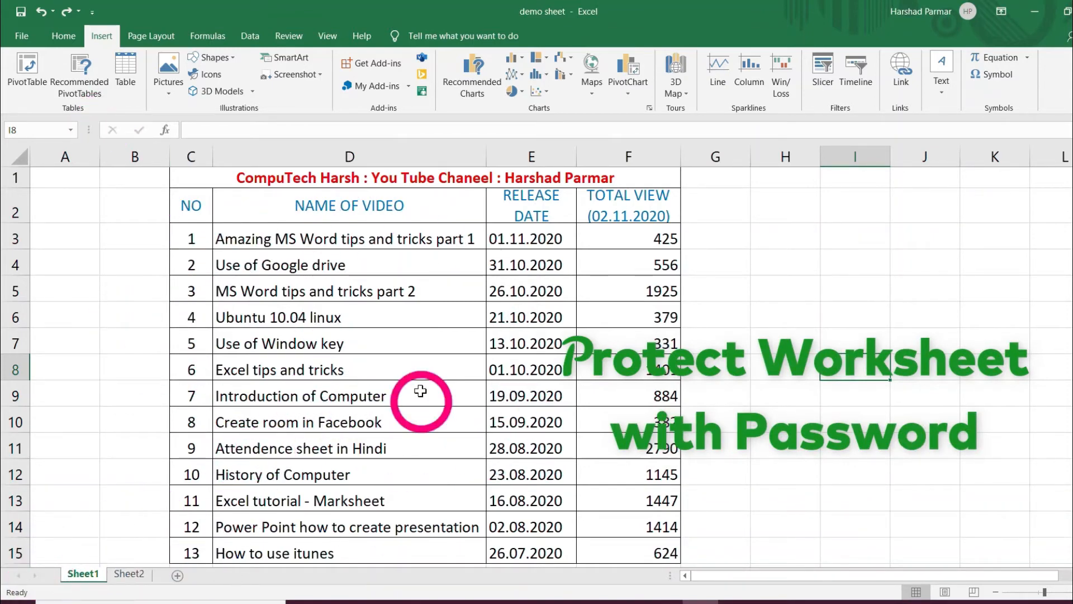
Protect Sheet1 with a password, keeping only selection of locked and unlocked cells allowed, and re-enter the password to confirm
click(450, 345)
click(110, 82)
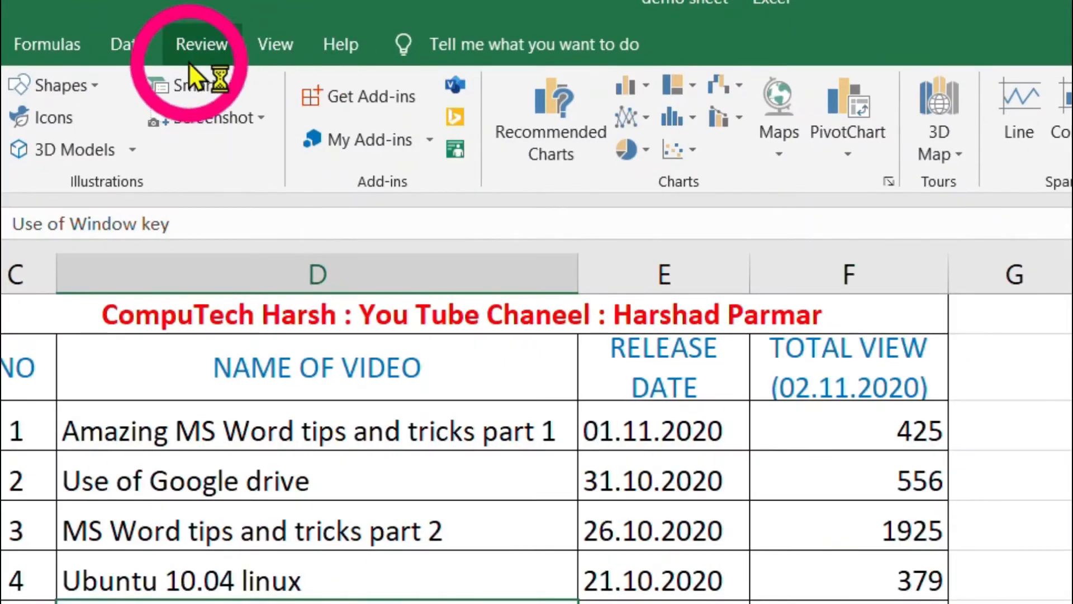
click(197, 45)
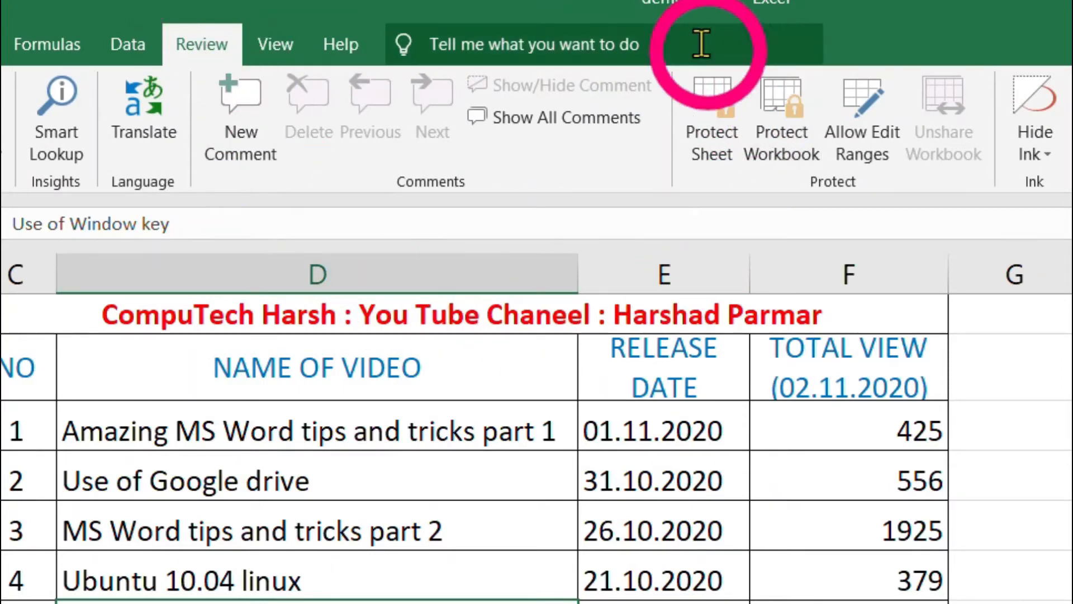
click(710, 112)
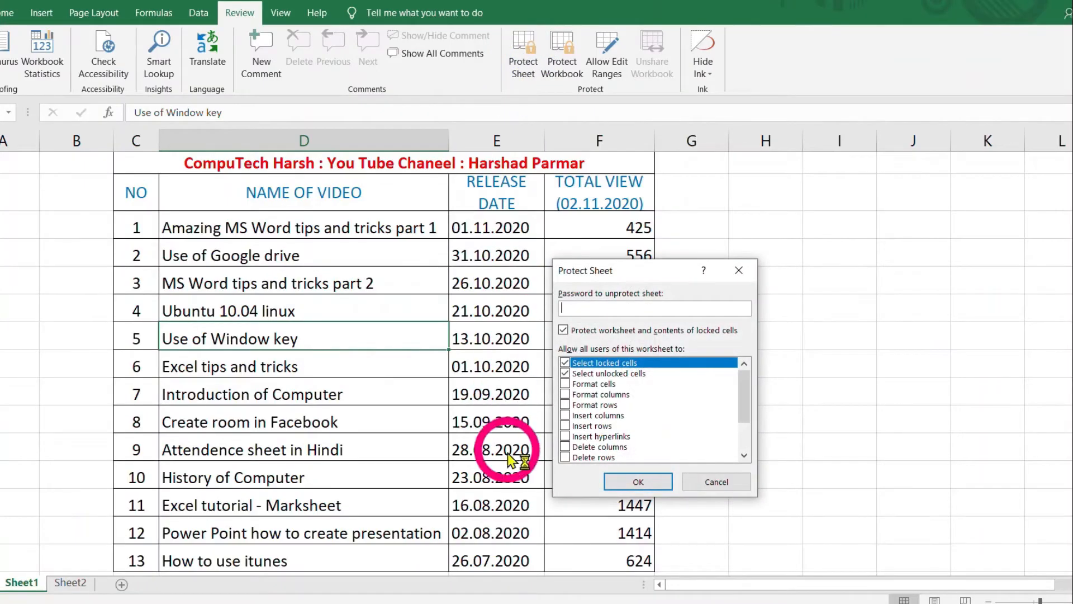
drag(669, 271, 792, 217)
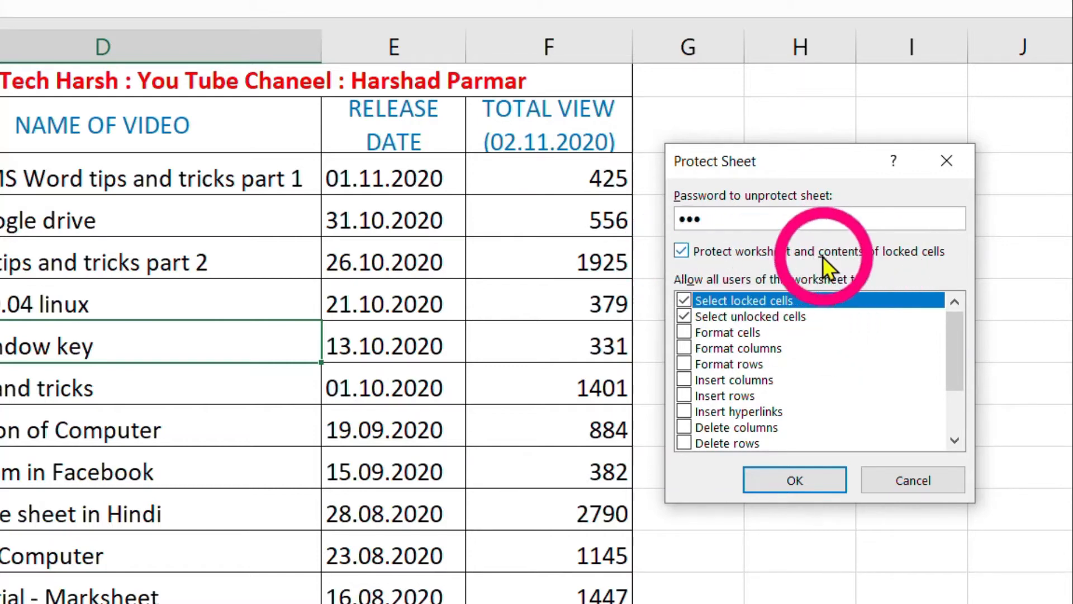
click(782, 478)
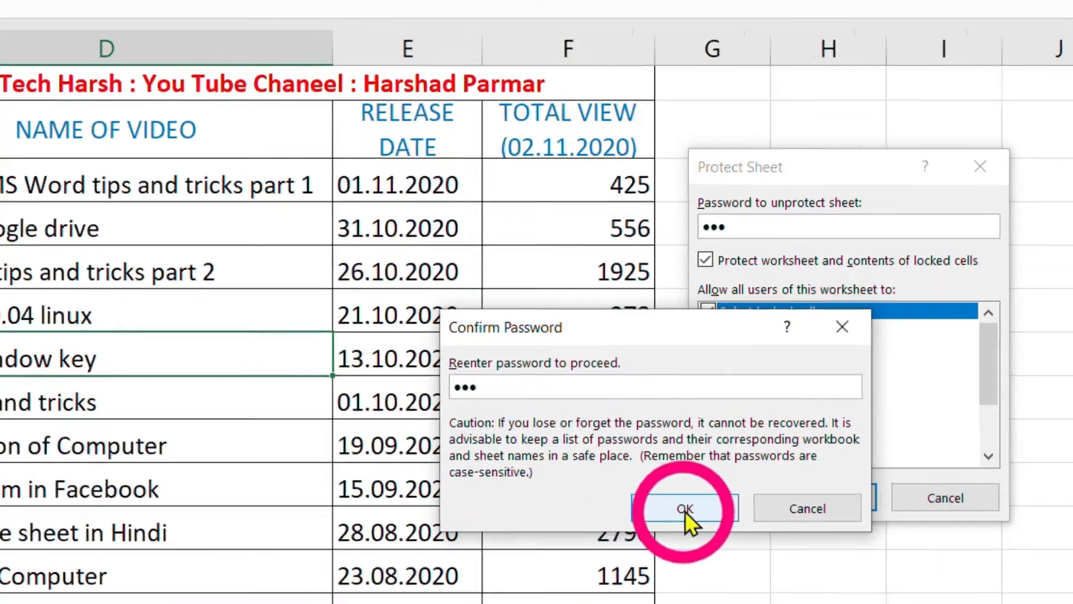
click(661, 490)
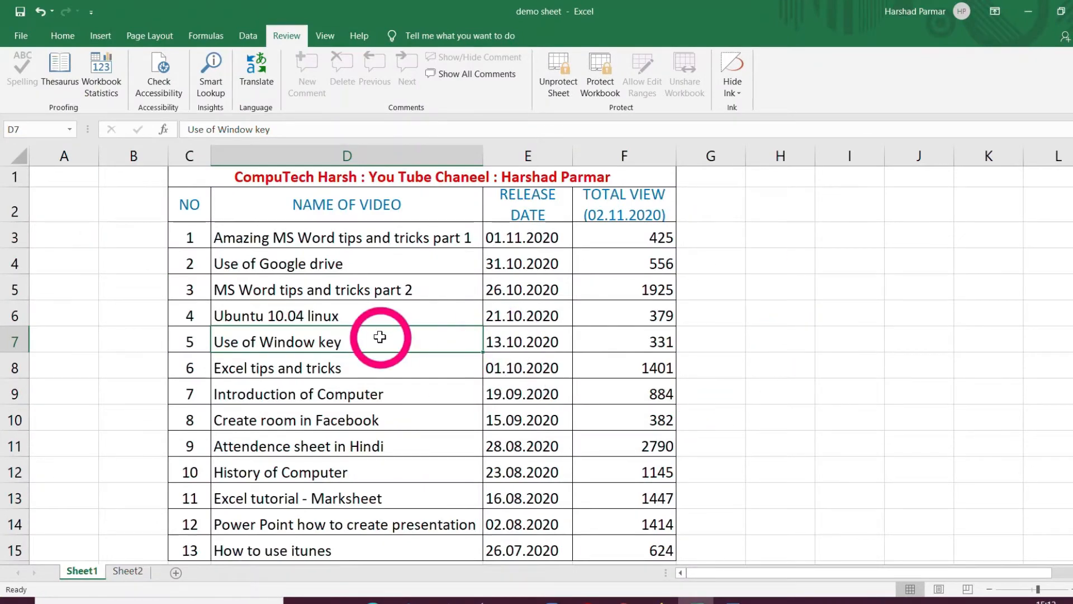
Test the sheet protection by trying to enter "a" in H4 and to delete the value in F3
click(781, 261)
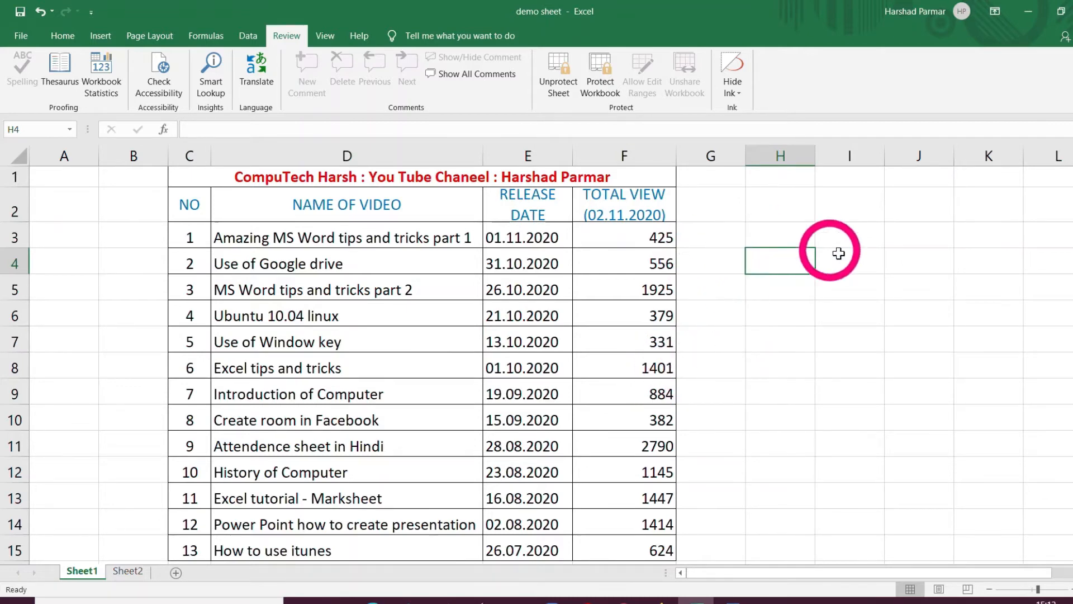
key(a)
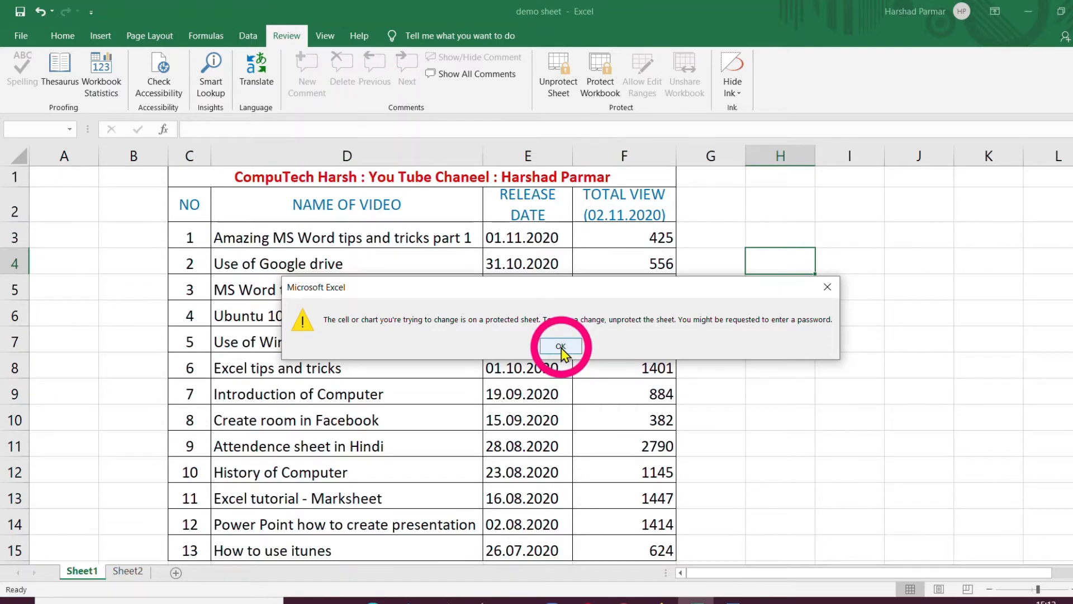
click(561, 347)
click(637, 239)
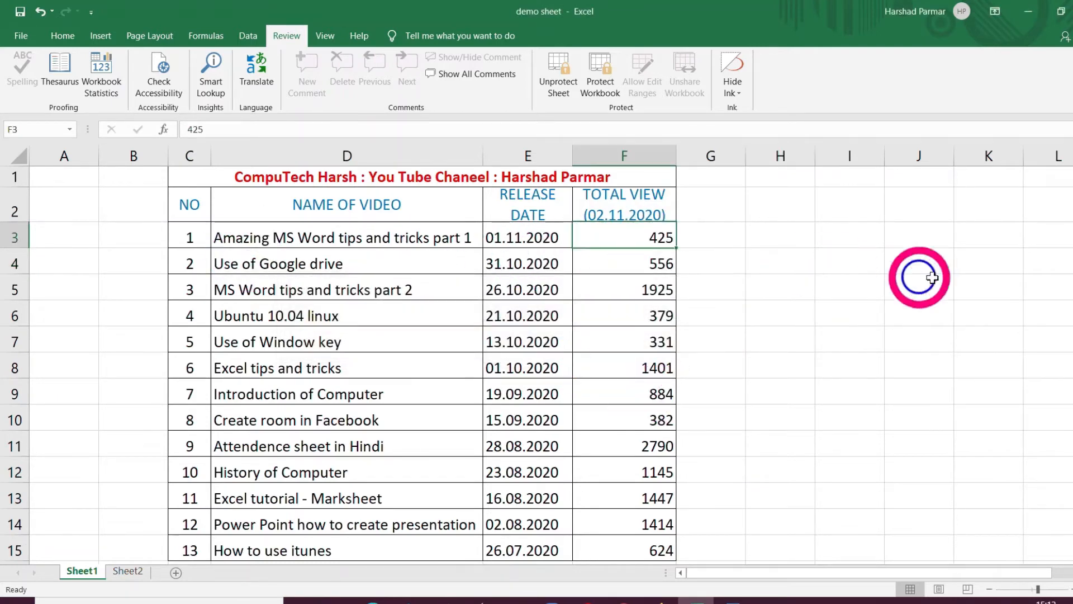
key(Delete)
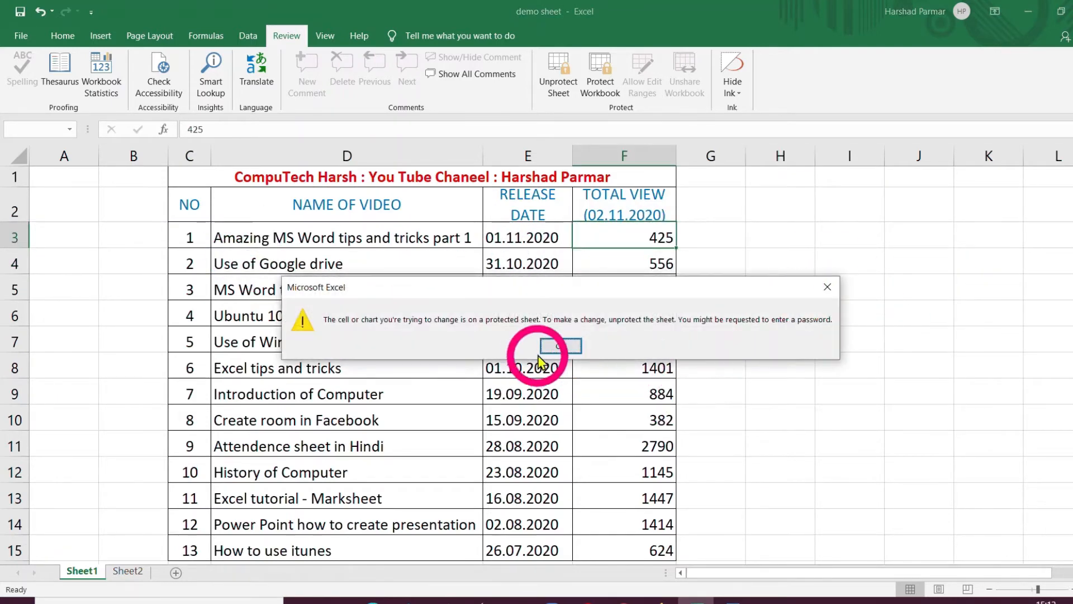
click(559, 345)
Try to clear cell E46 below the table on the protected sheet, then return to the table
click(106, 472)
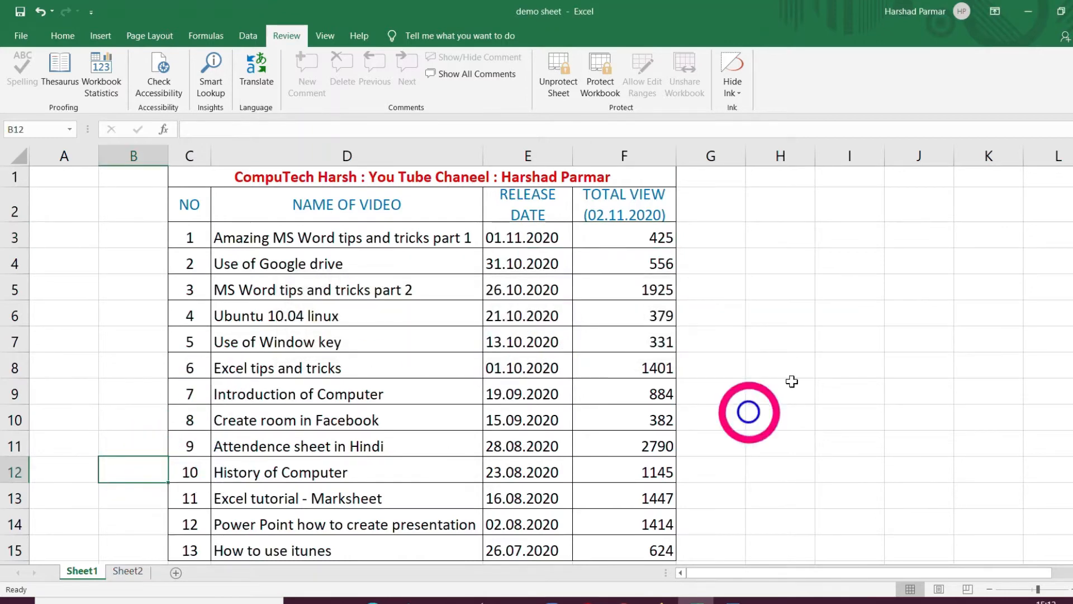
scroll(758, 356, down, 12)
click(553, 382)
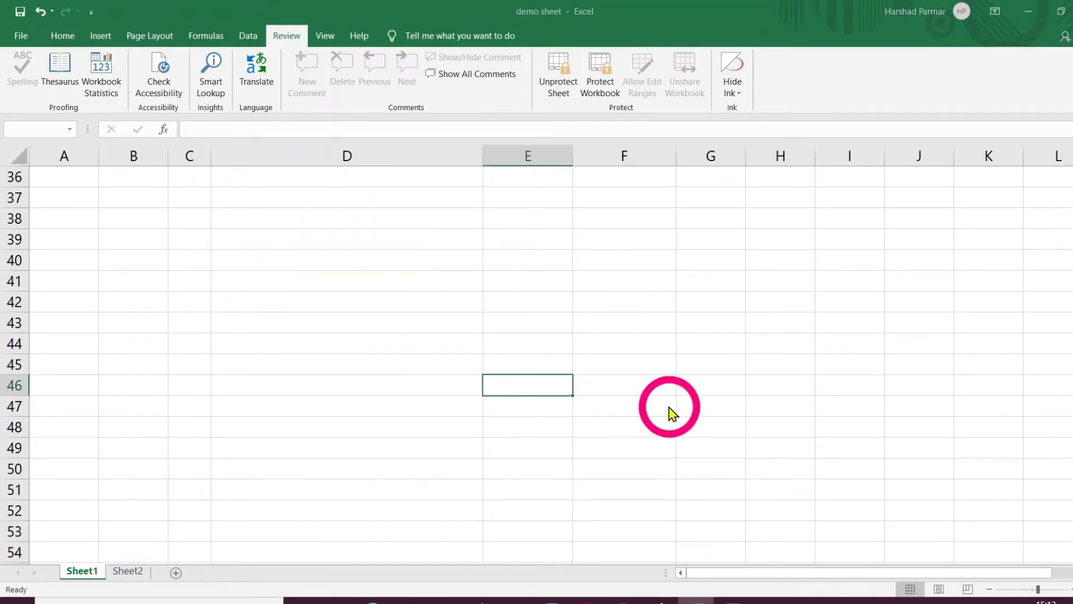
key(Delete)
click(559, 347)
scroll(723, 317, up, 12)
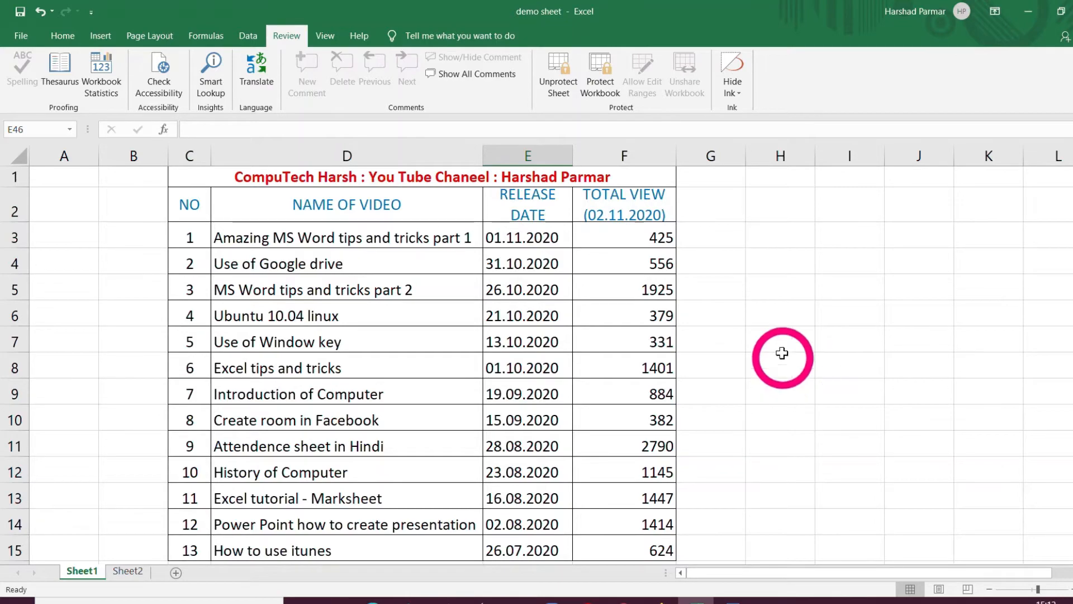
click(780, 294)
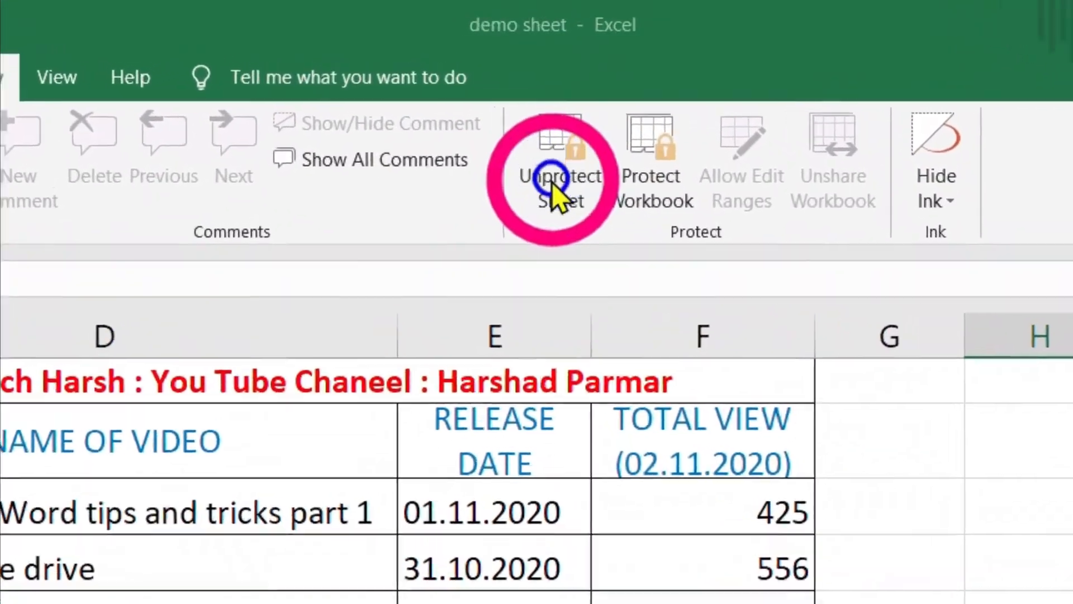
Unprotect Sheet1 with the sheet password, and test editing by entering "fdgdg" in H4 and "ggre" in H8
click(537, 168)
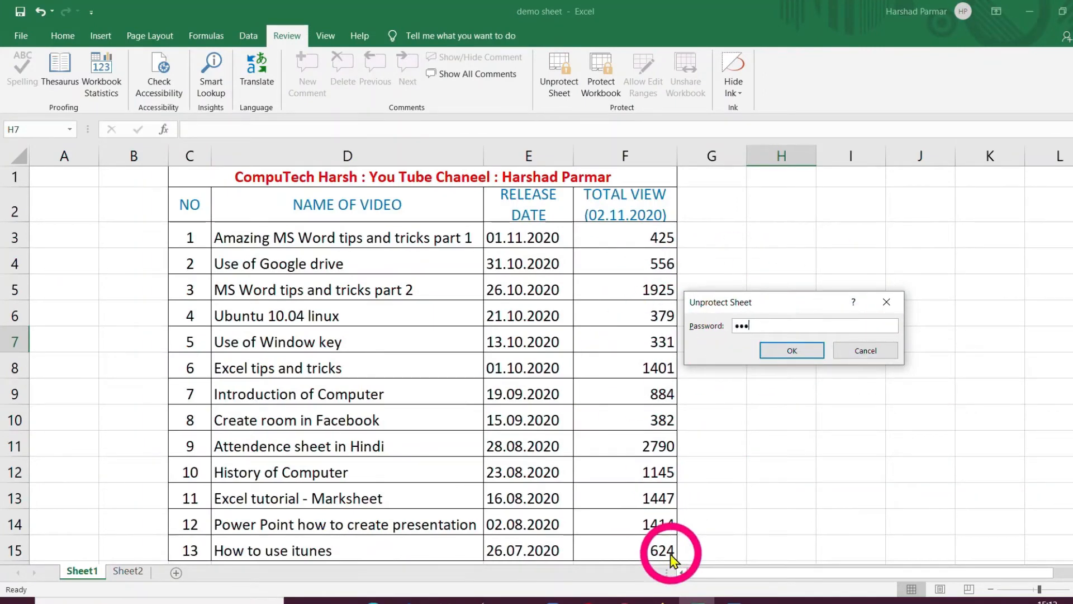
click(792, 350)
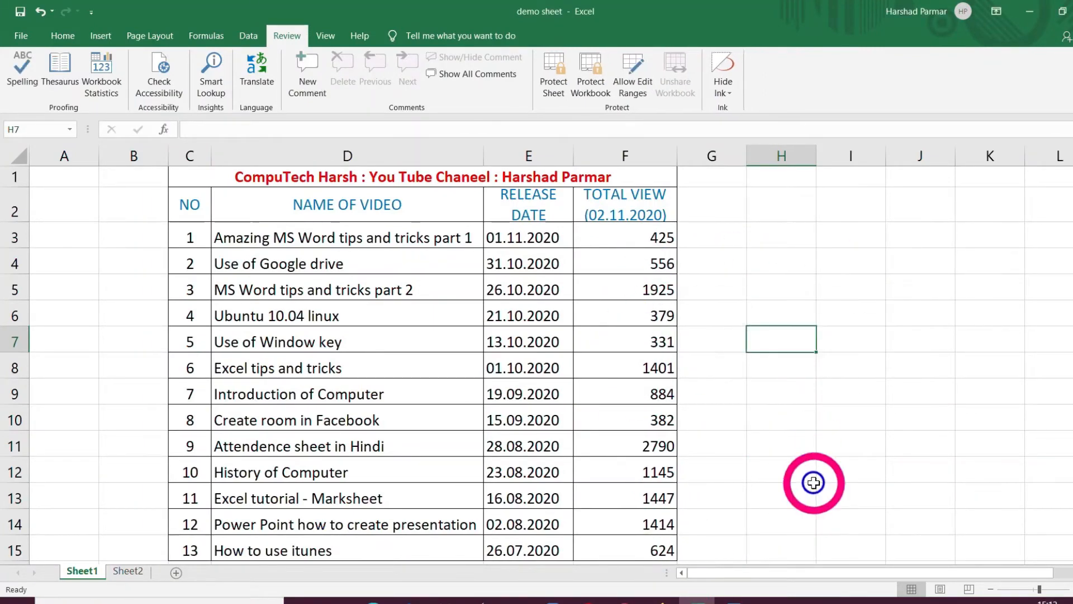
click(788, 266)
text(fdgdg)
click(774, 368)
text(ggre)
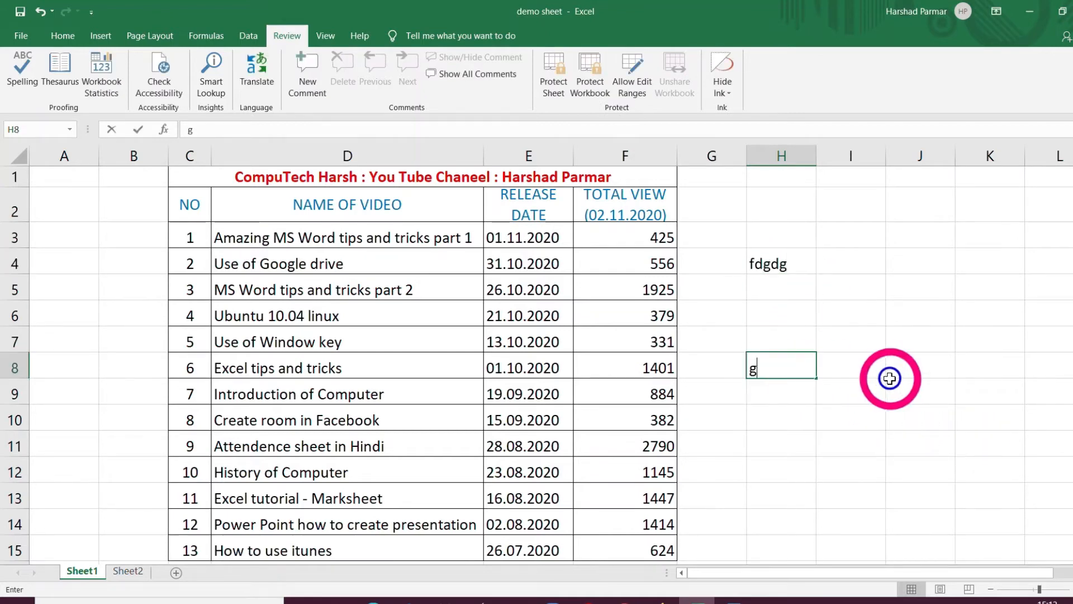
click(861, 390)
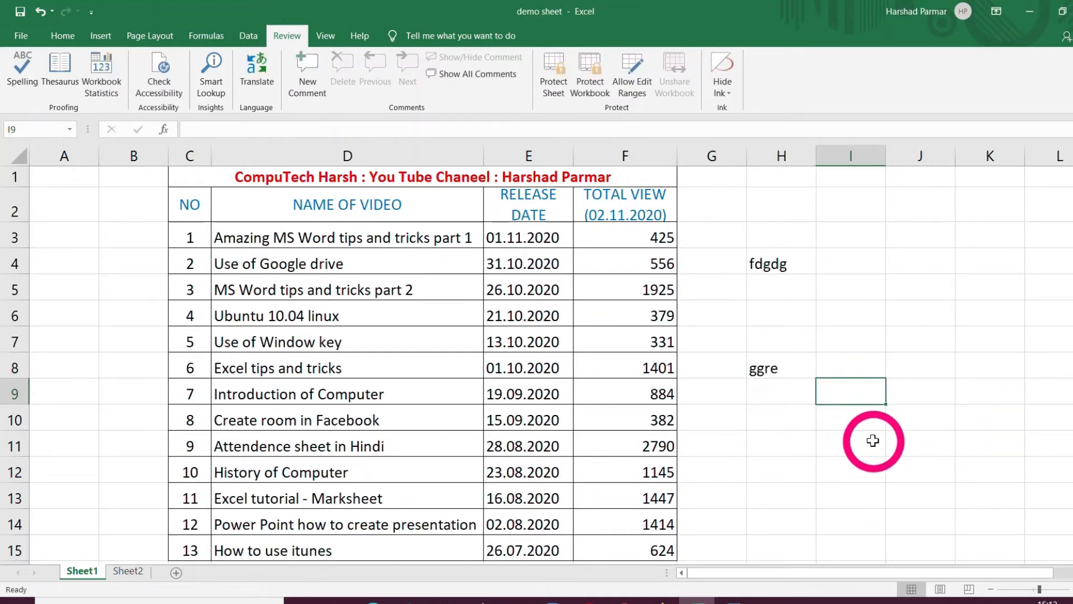
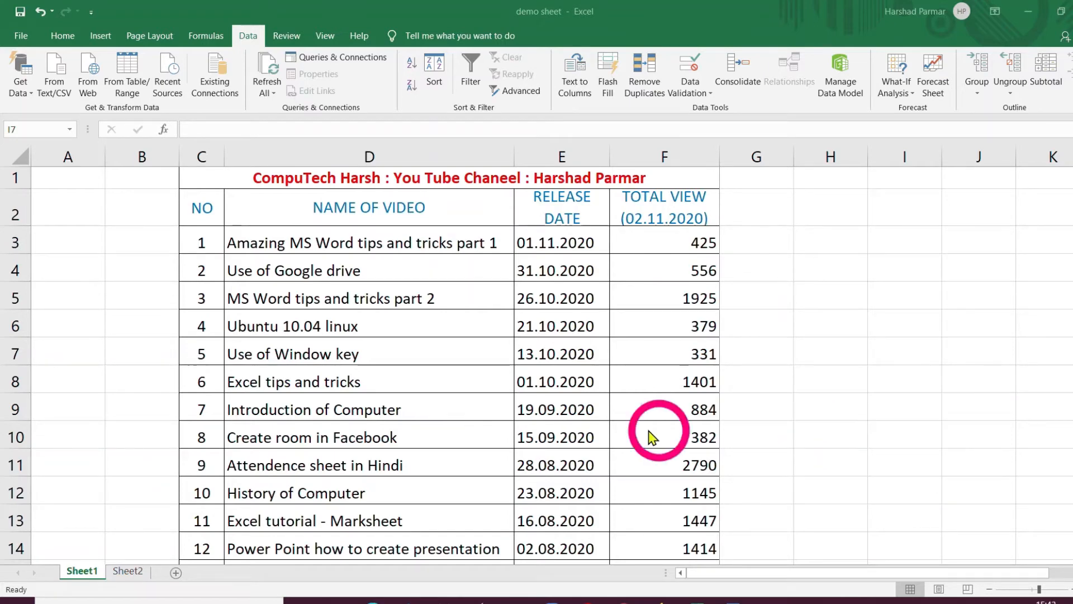
On Sheet2, set up data validation for the range A1:L16 that allows only whole numbers
click(841, 322)
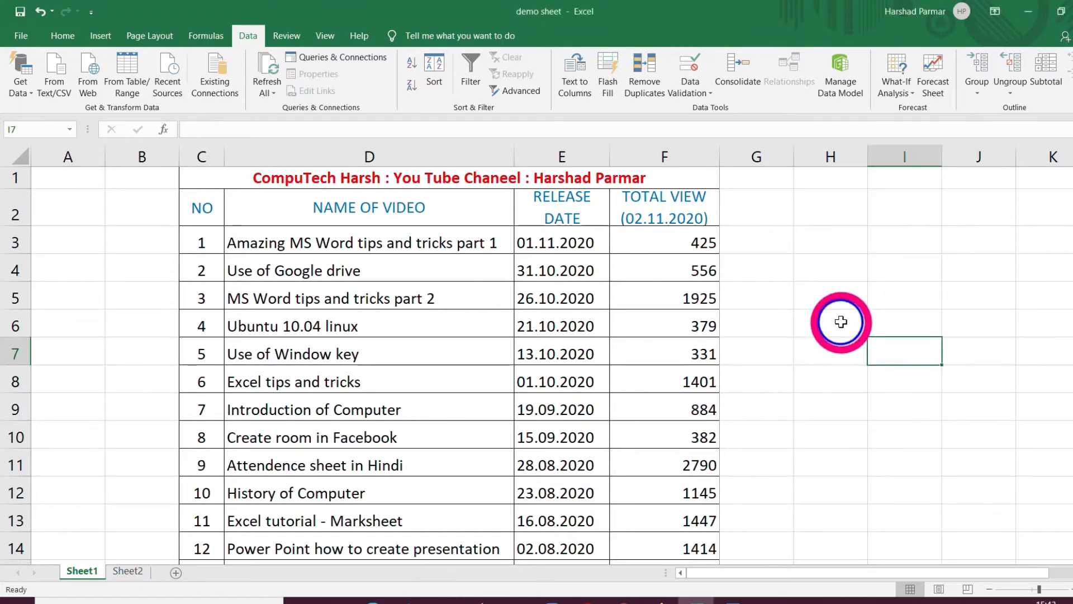
key(ctrl+Page_Down)
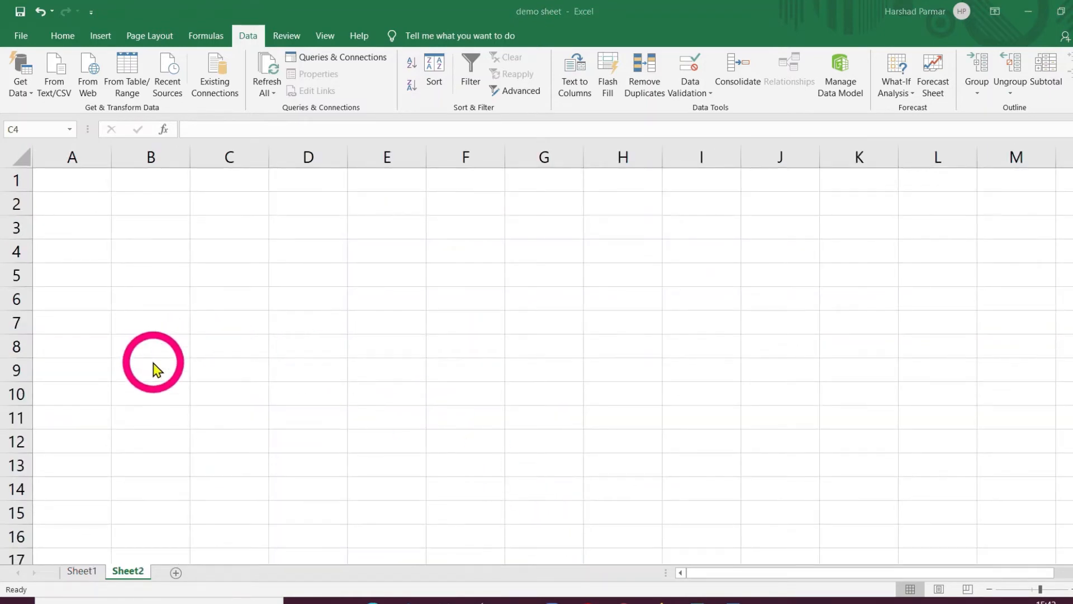
click(70, 195)
drag(68, 182, 911, 538)
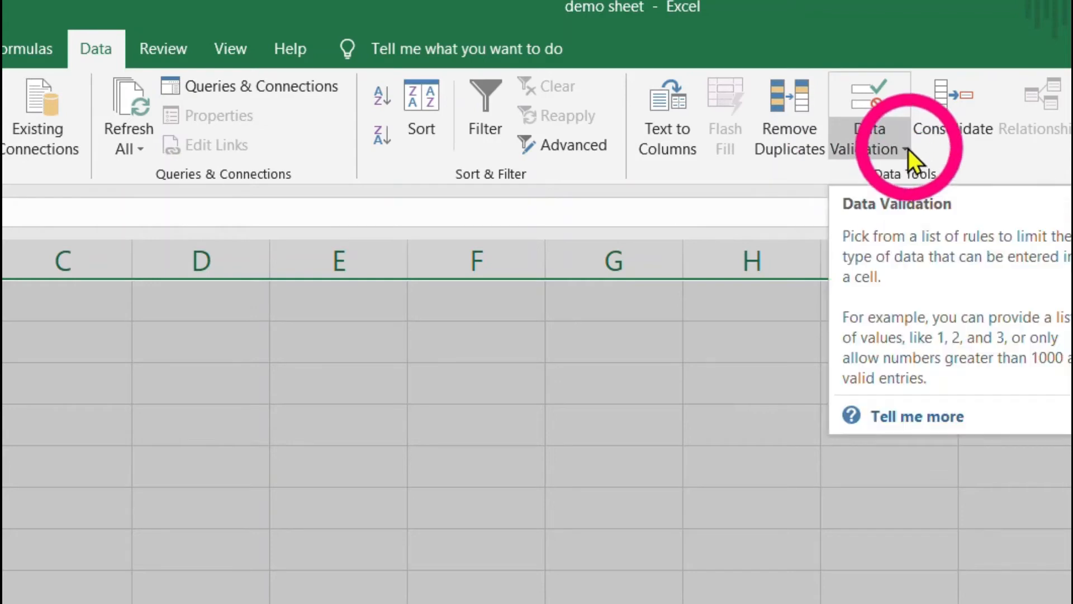
click(906, 148)
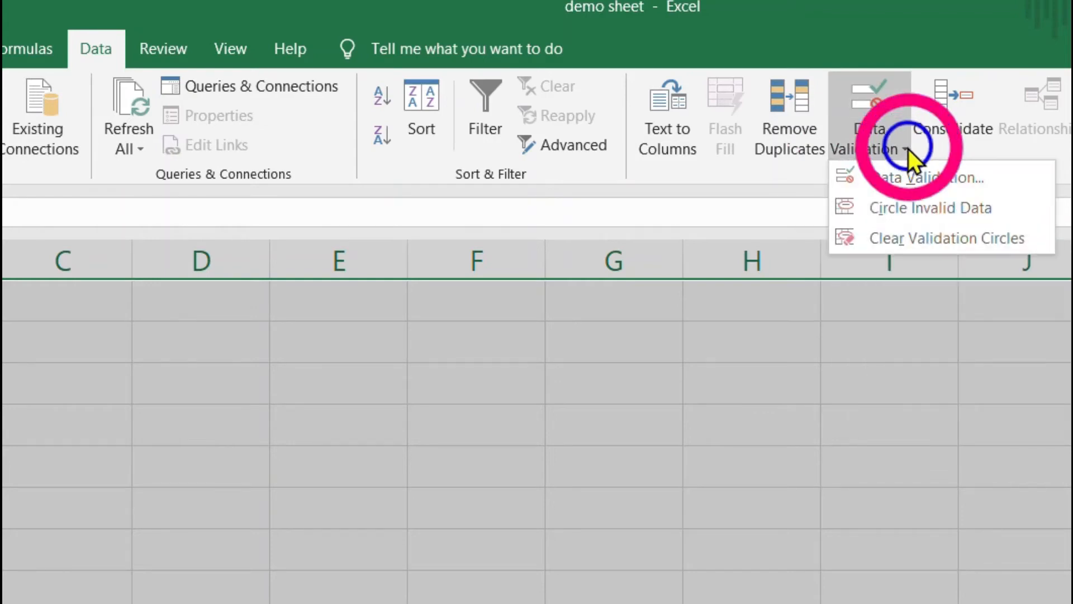
click(964, 177)
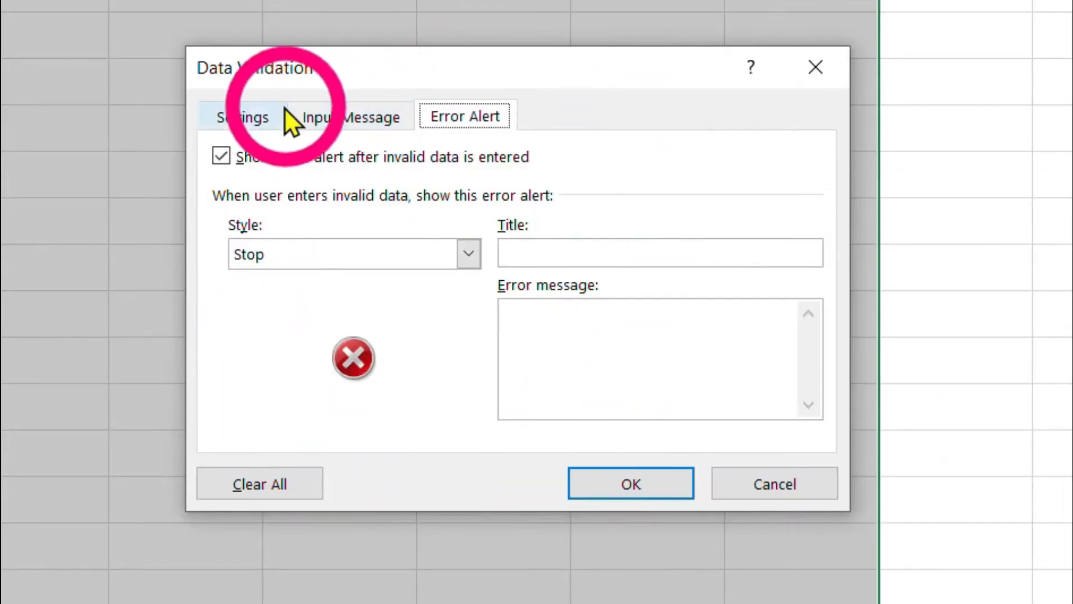
click(254, 119)
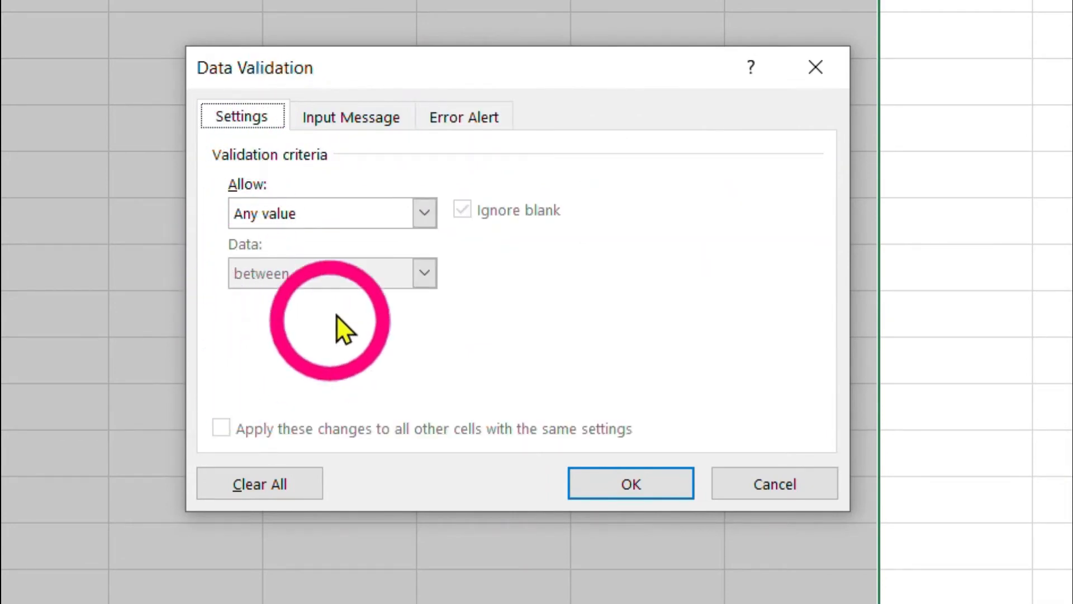
click(424, 213)
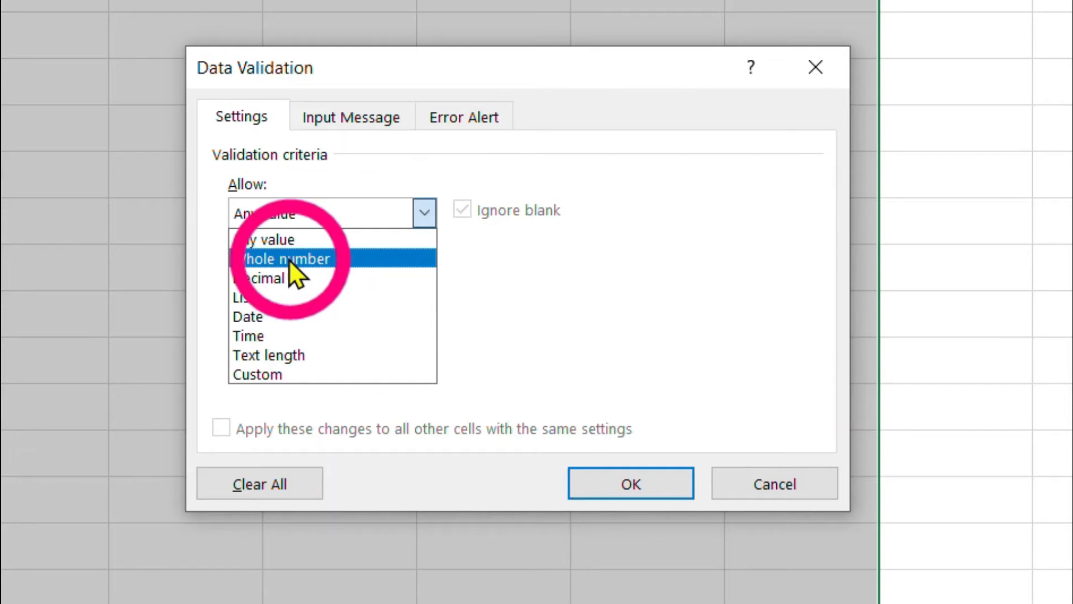
click(290, 259)
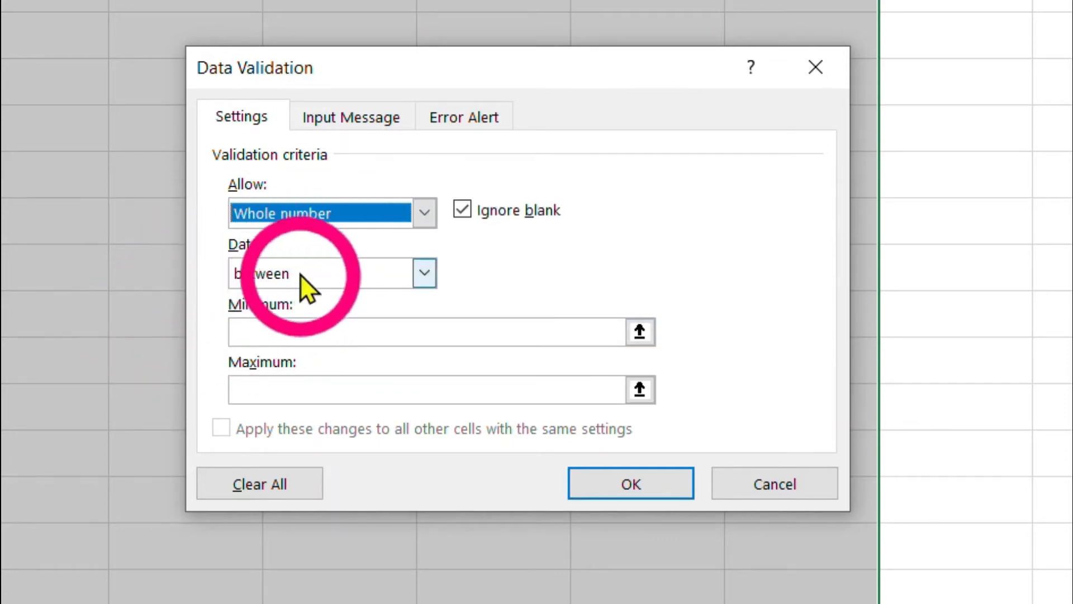
Limit the validated whole numbers to between a minimum of 50 and a maximum of 100
click(422, 276)
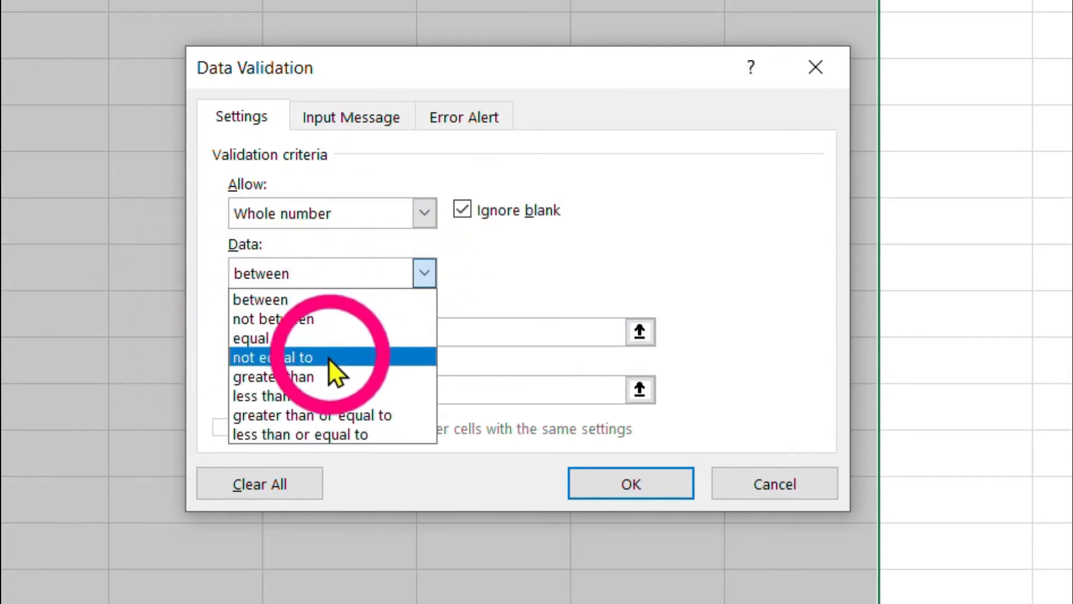
click(424, 270)
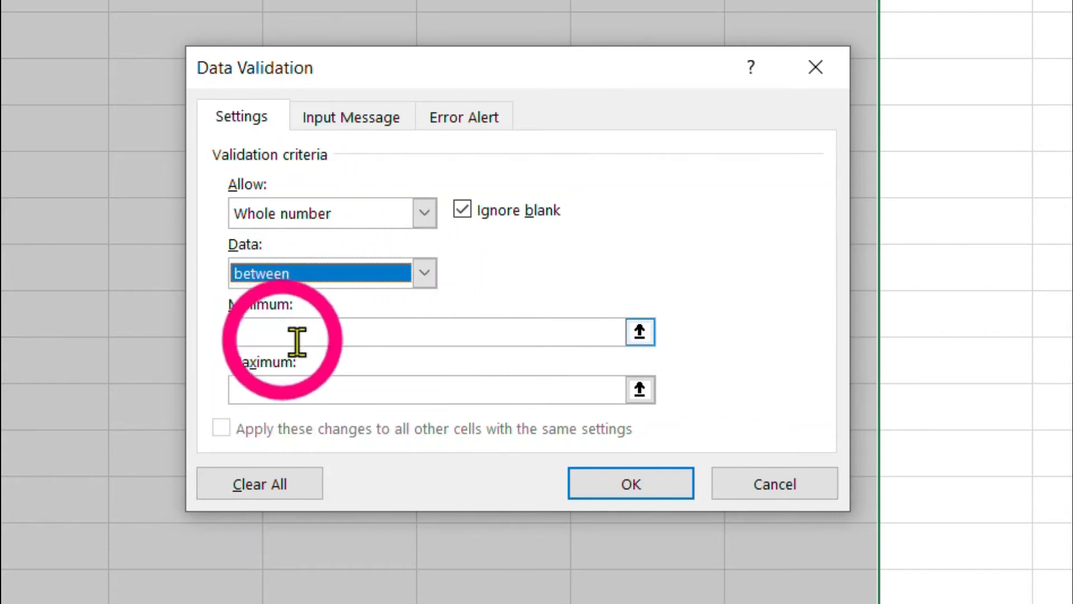
click(270, 331)
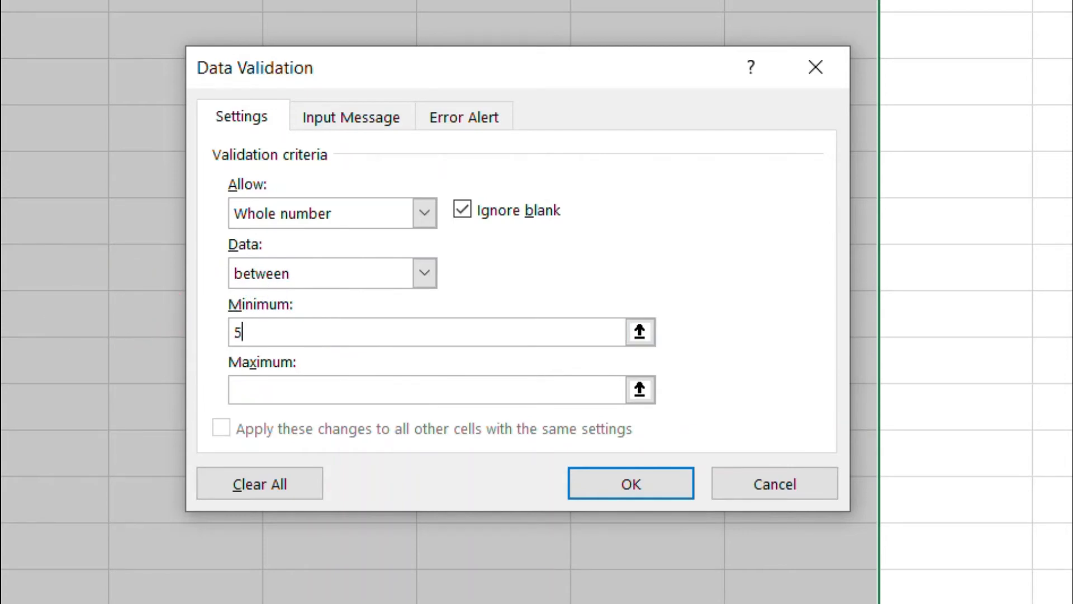
click(251, 390)
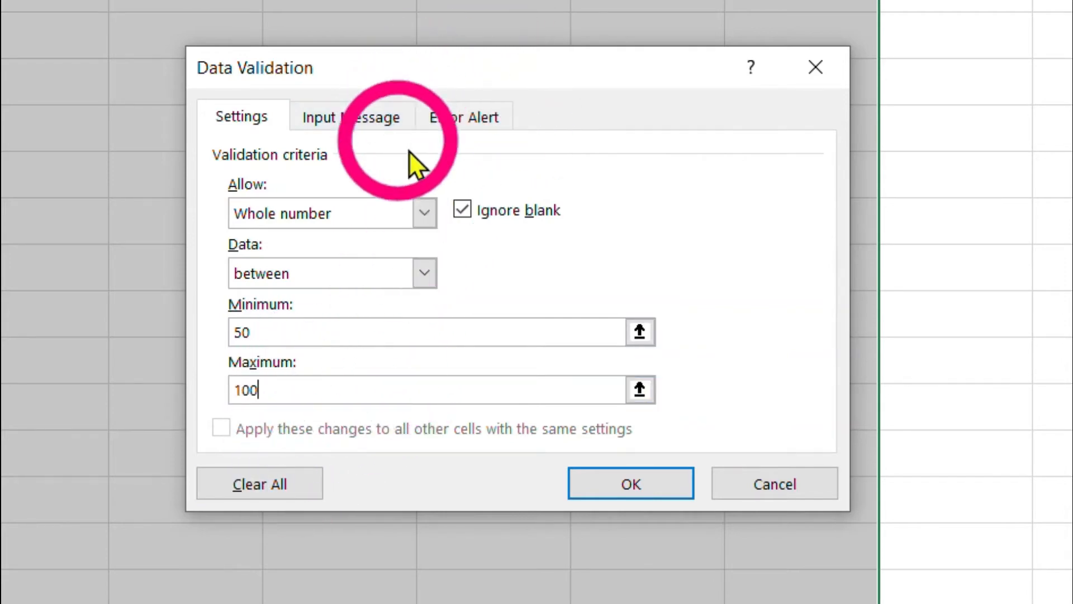
Give the validation's Stop error alert the title "retry" and the message "pl. retry", and apply the rule
click(467, 122)
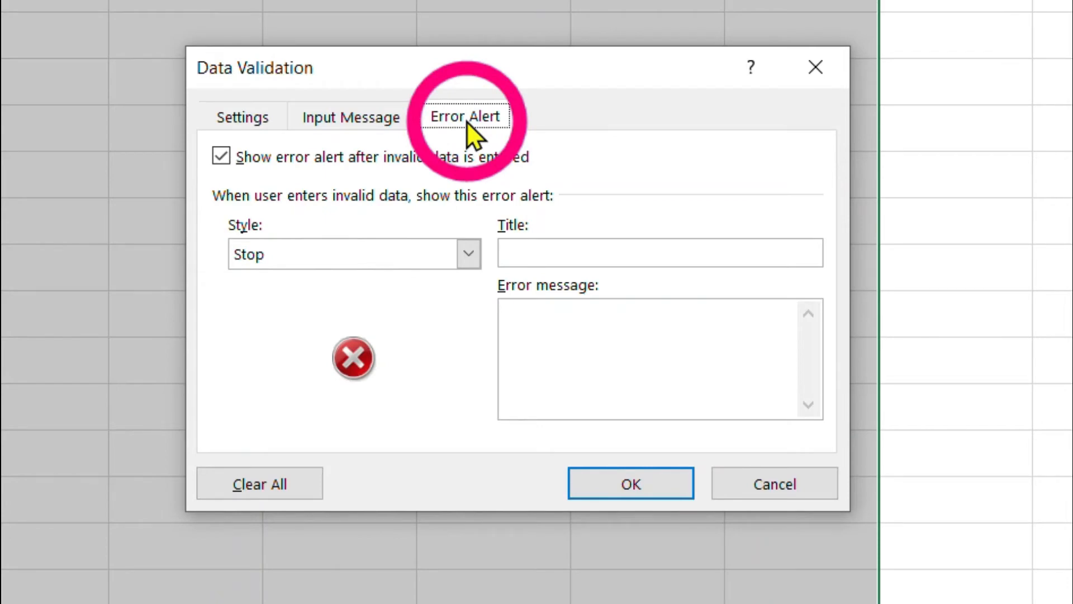
click(556, 257)
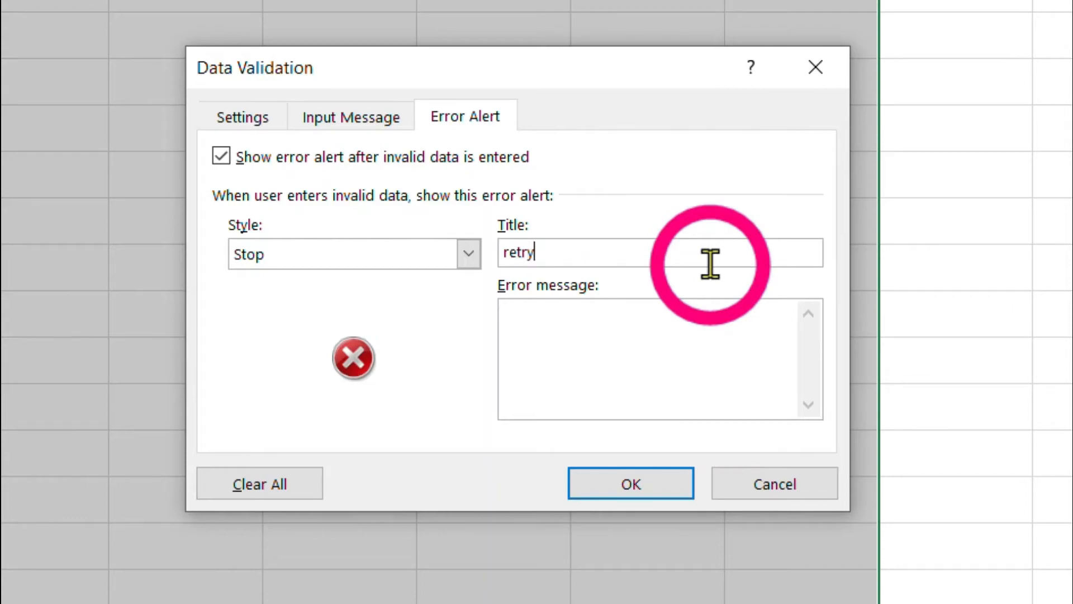
click(671, 335)
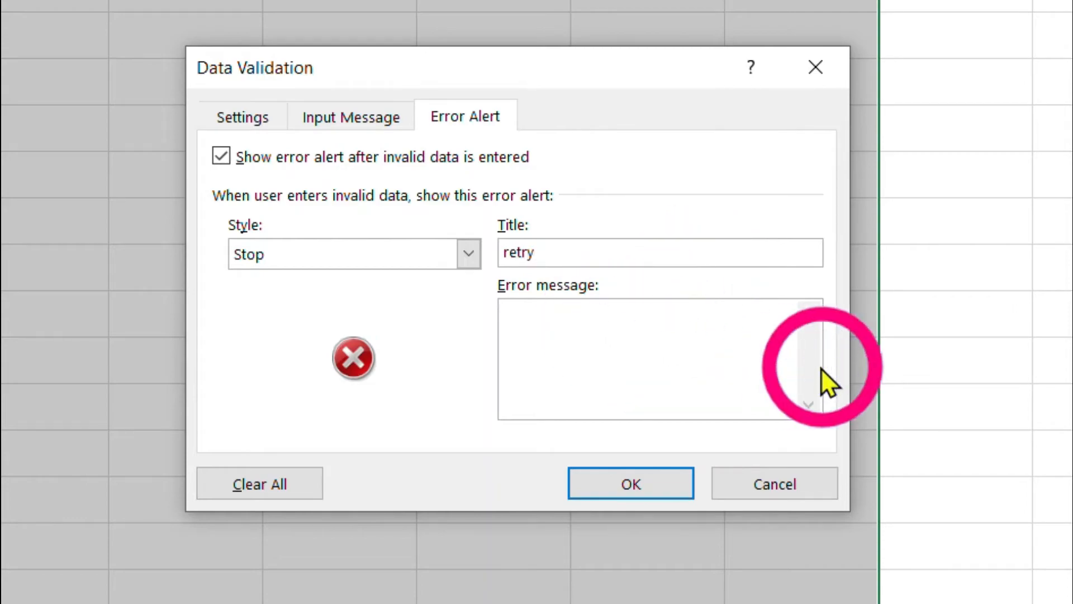
text(pl. retry)
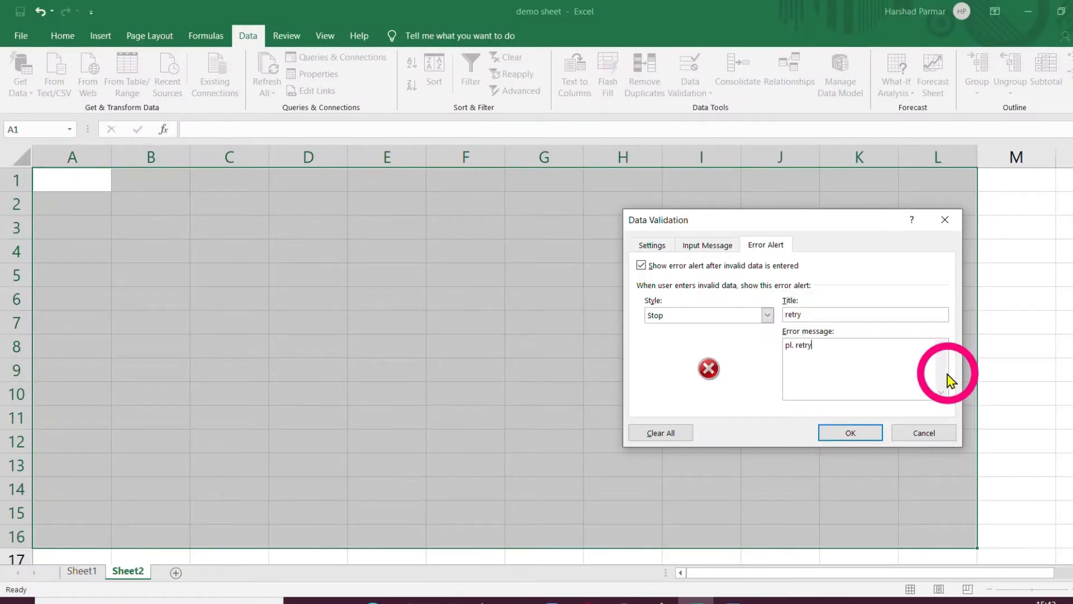
click(866, 435)
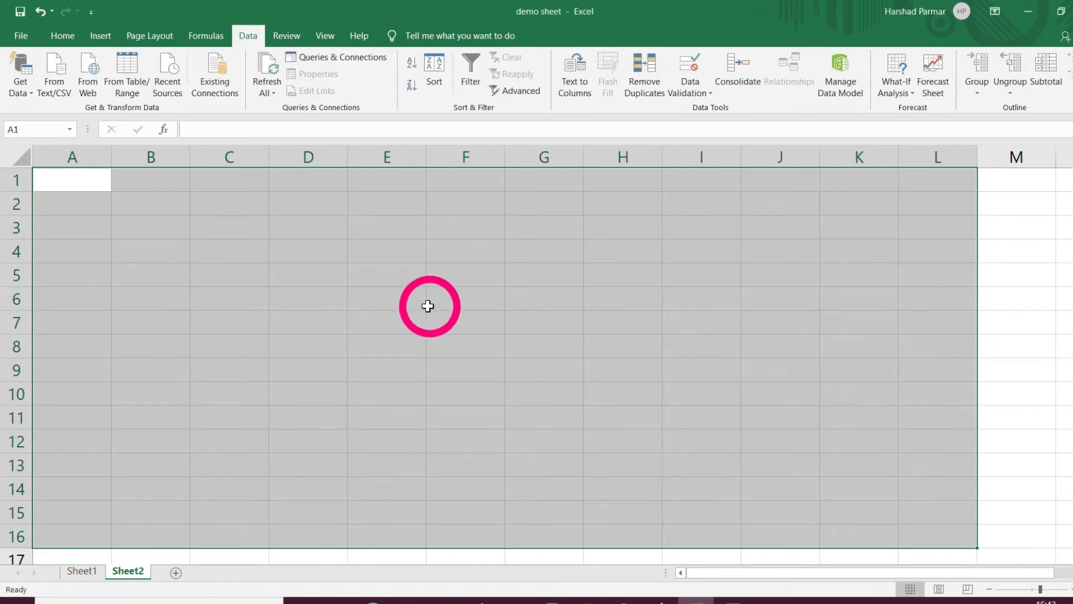
Test the validation rule with an in-range value by entering 65 in B3
click(167, 229)
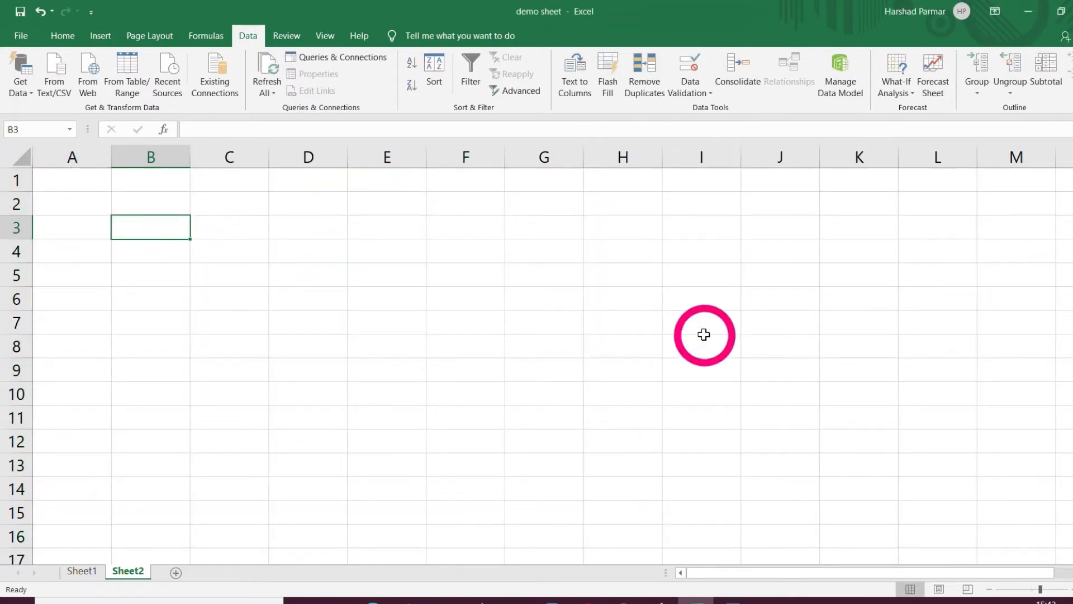
text(65)
click(208, 314)
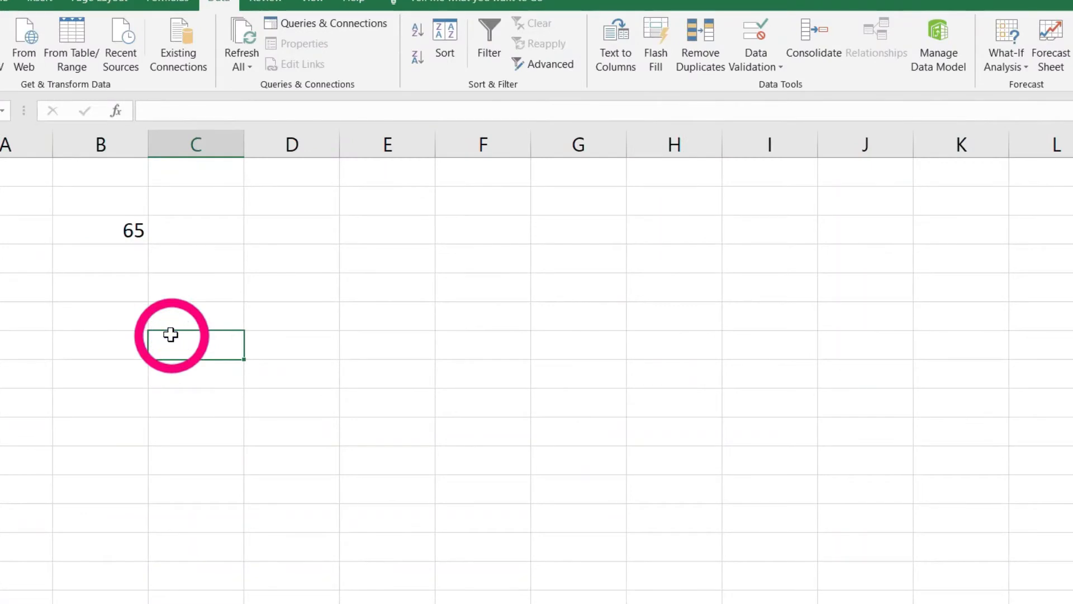
Try the out-of-range value 45 in D4, and retry the entry with 55
click(319, 266)
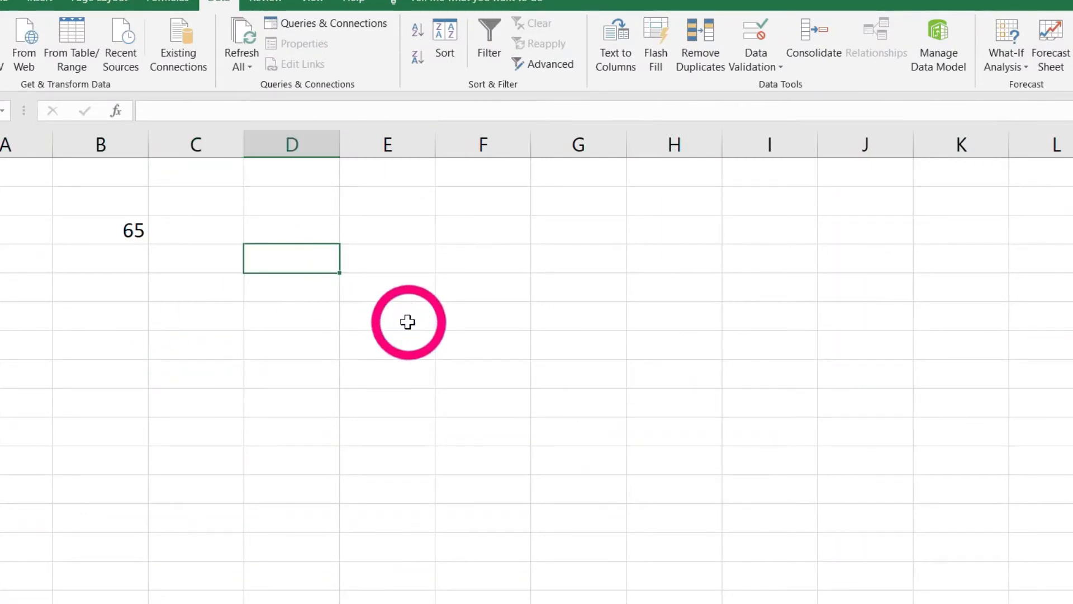
text(45)
click(461, 266)
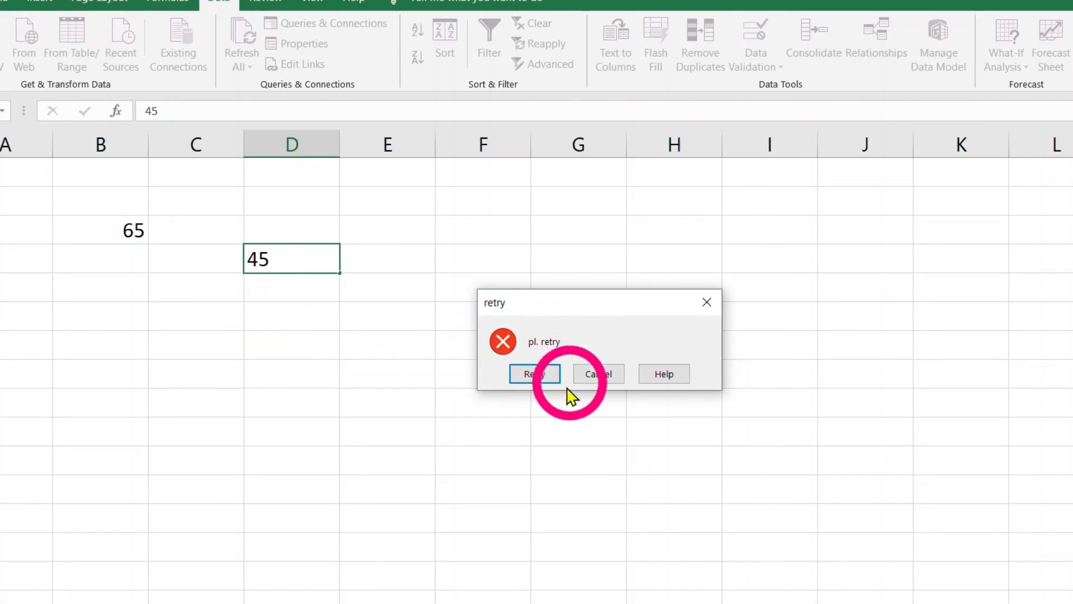
click(533, 374)
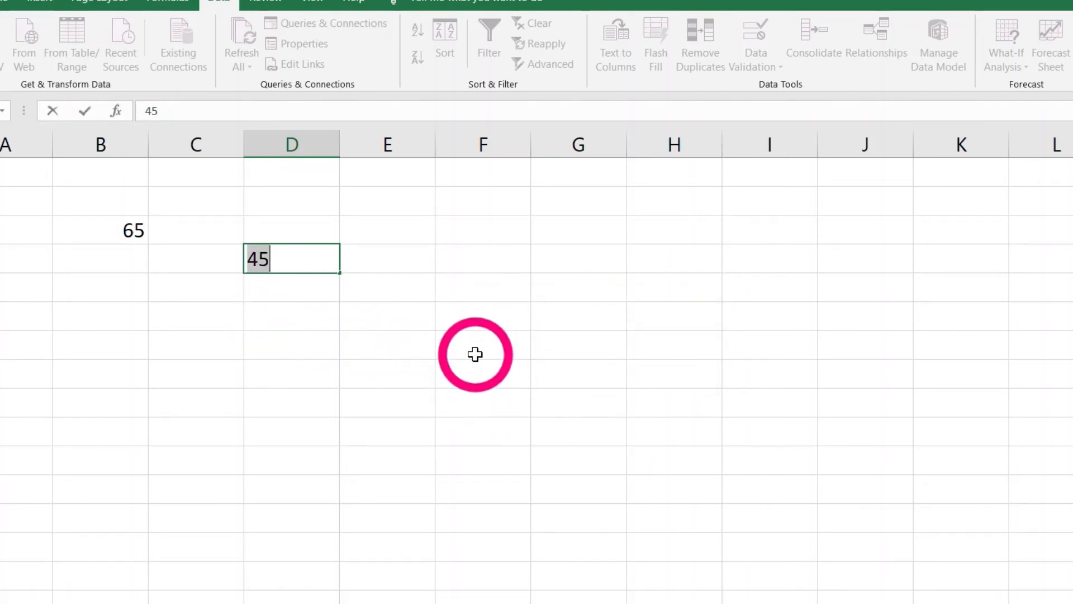
text(55)
click(368, 315)
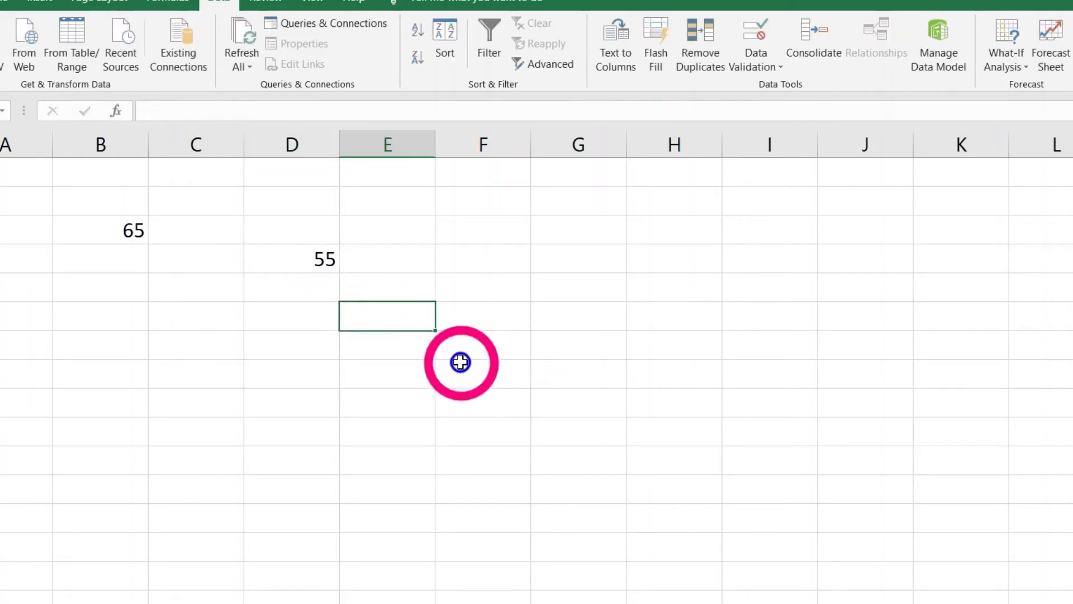
Try 101 in F5 to test the upper limit, and retry the entry with 100
click(482, 295)
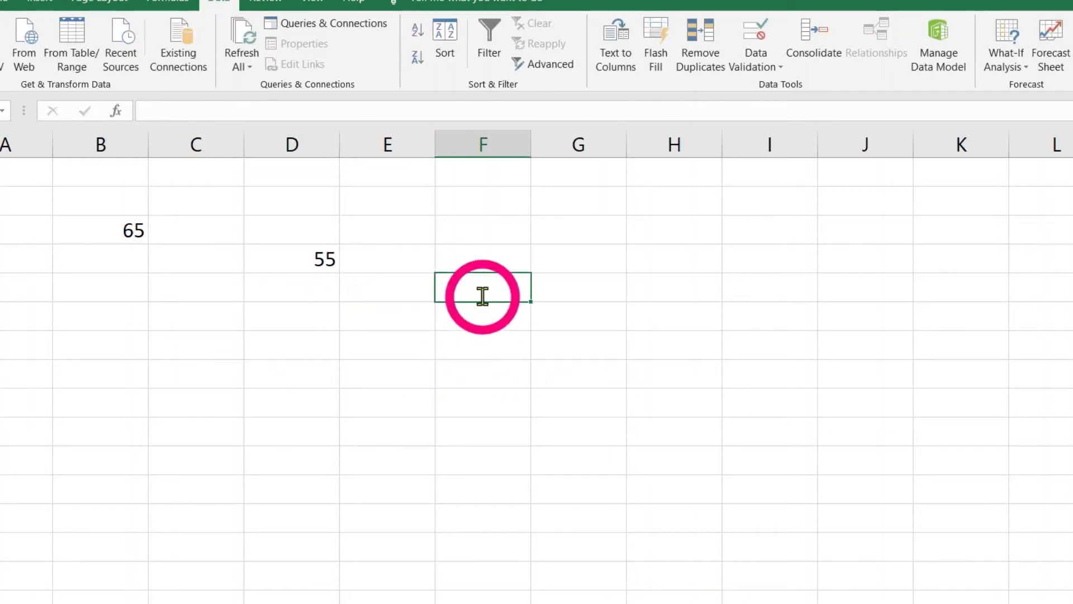
text(101)
key(Return)
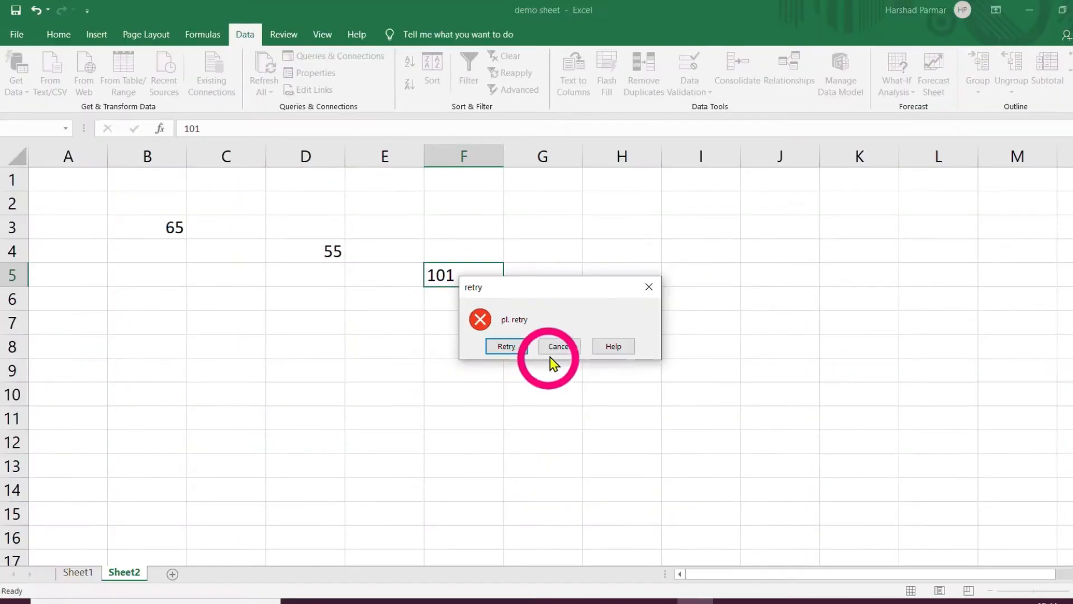
click(506, 348)
text(100)
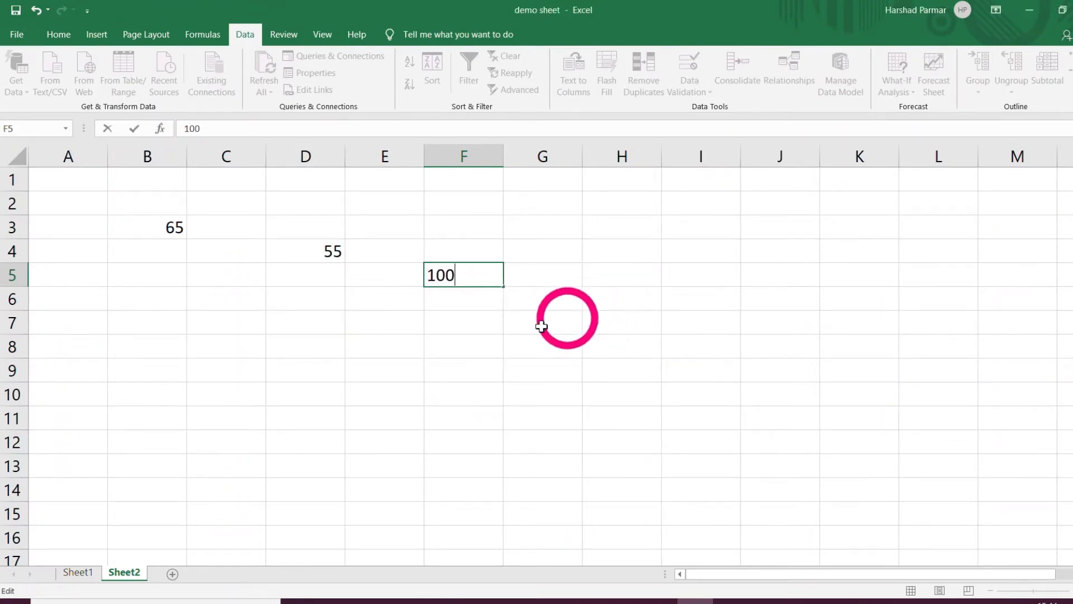
click(428, 343)
Test the lower limit by entering 50 in D6 and trying 49 in C6
click(280, 297)
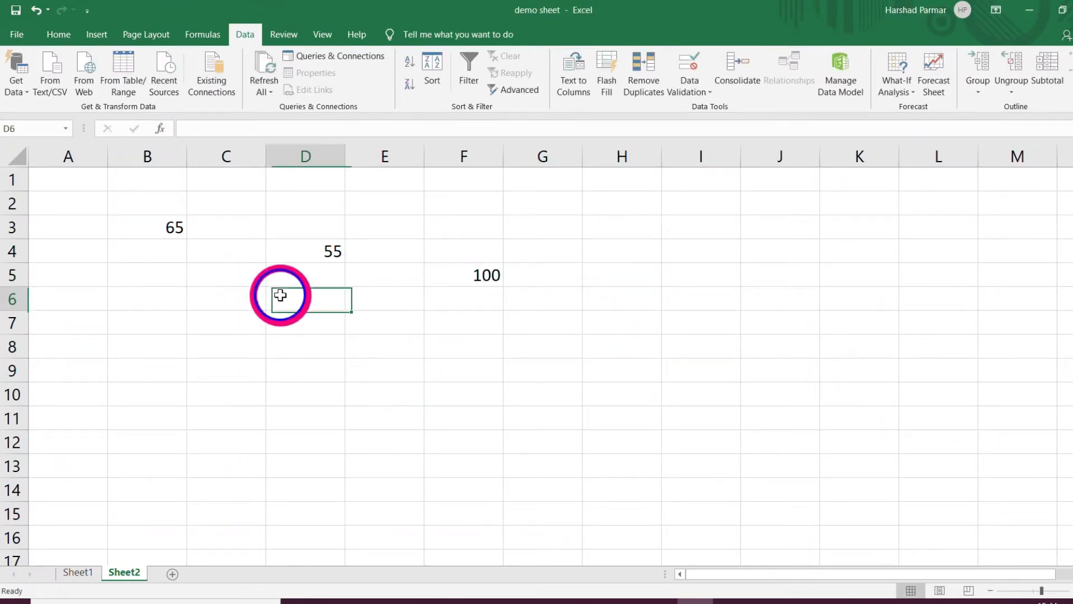
text(50)
click(236, 337)
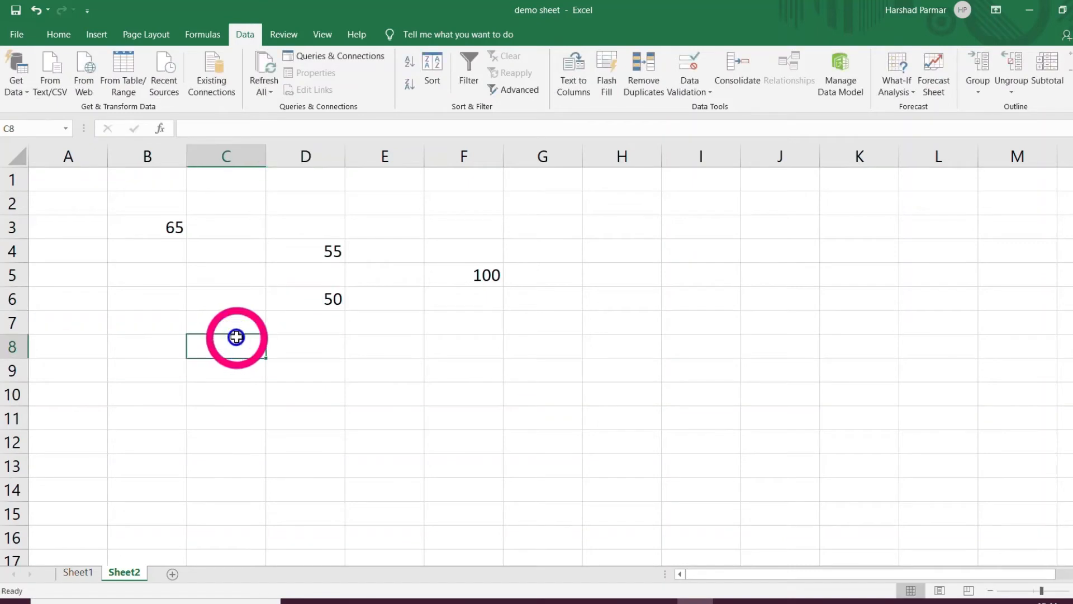
text(49)
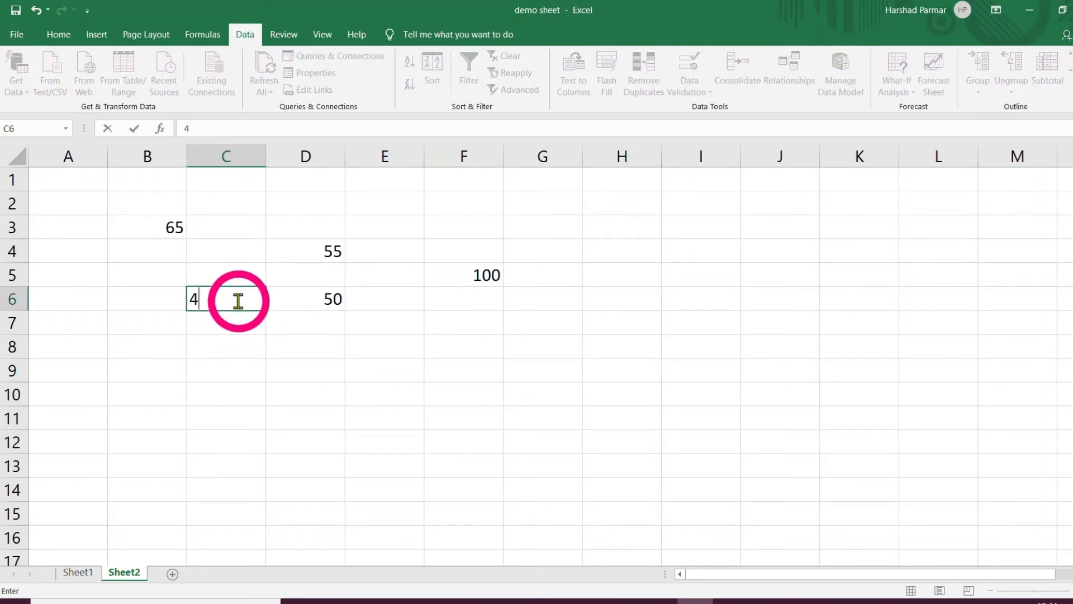
click(332, 356)
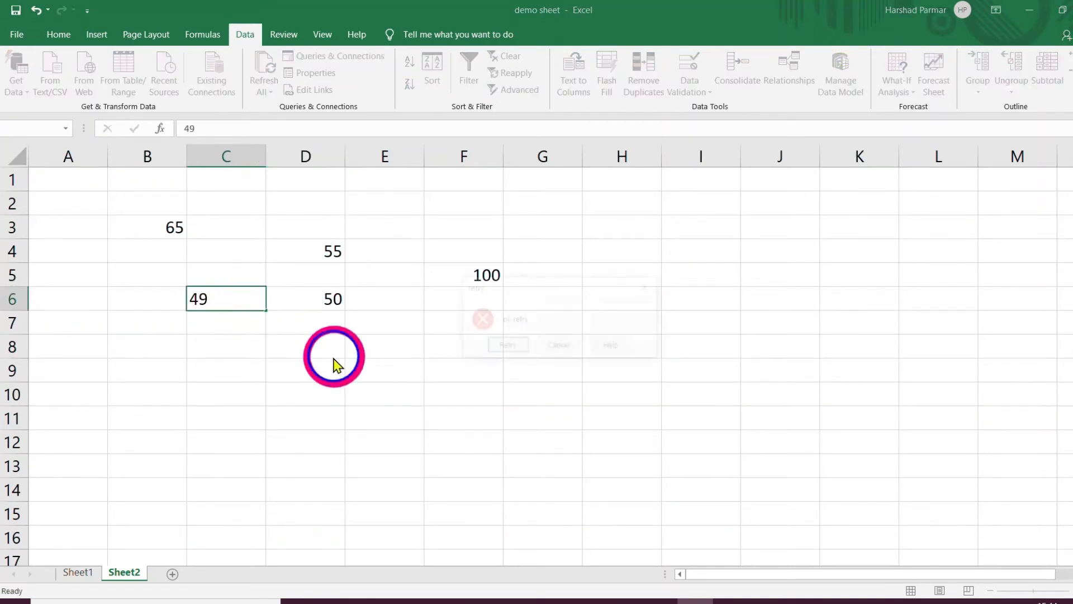
Discard the out-of-range entry 49 in C6
click(559, 347)
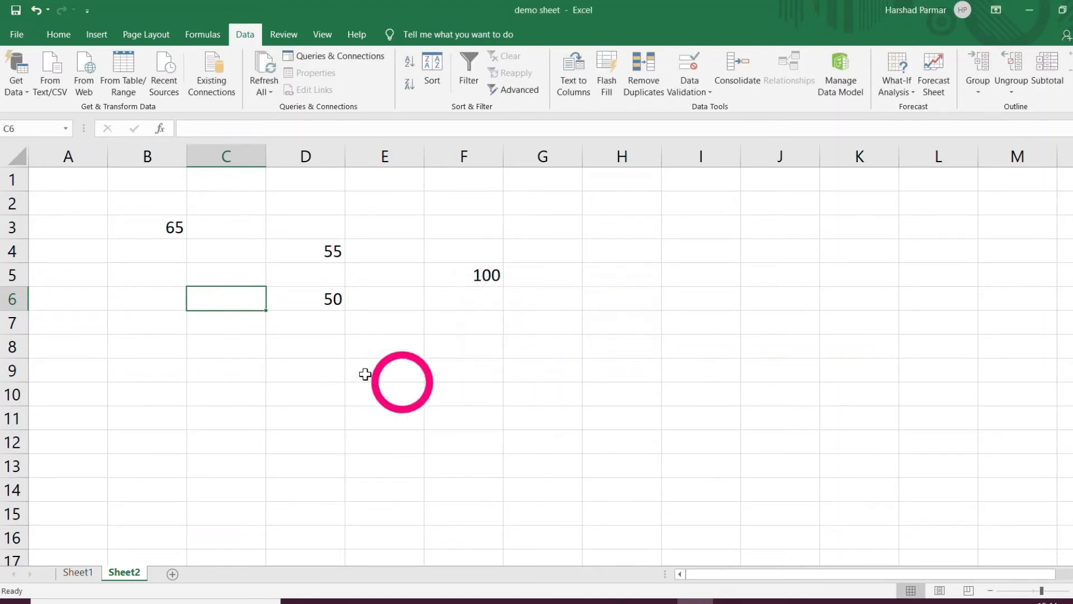
click(78, 186)
drag(87, 198, 962, 539)
click(351, 306)
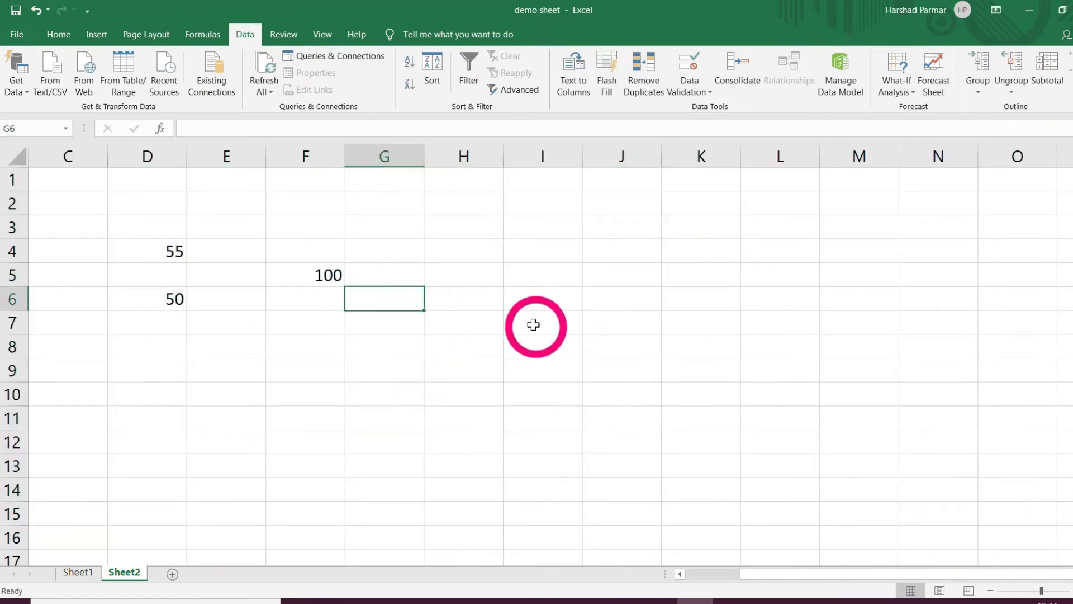
click(519, 299)
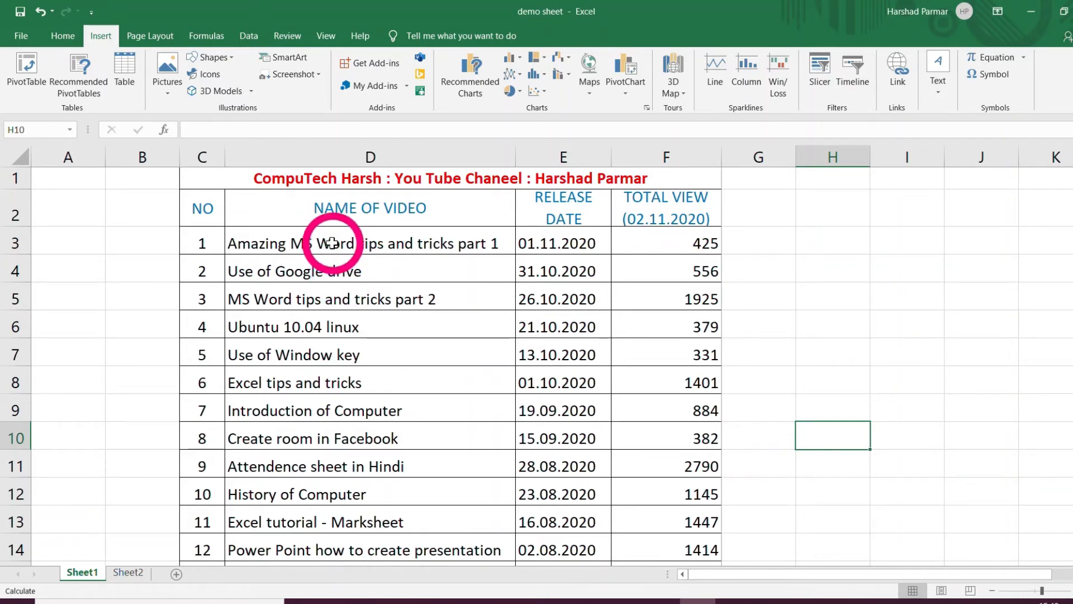
Insert a clustered column chart from the video names in D3:D14 and the total views in F3:F14
drag(333, 243, 333, 539)
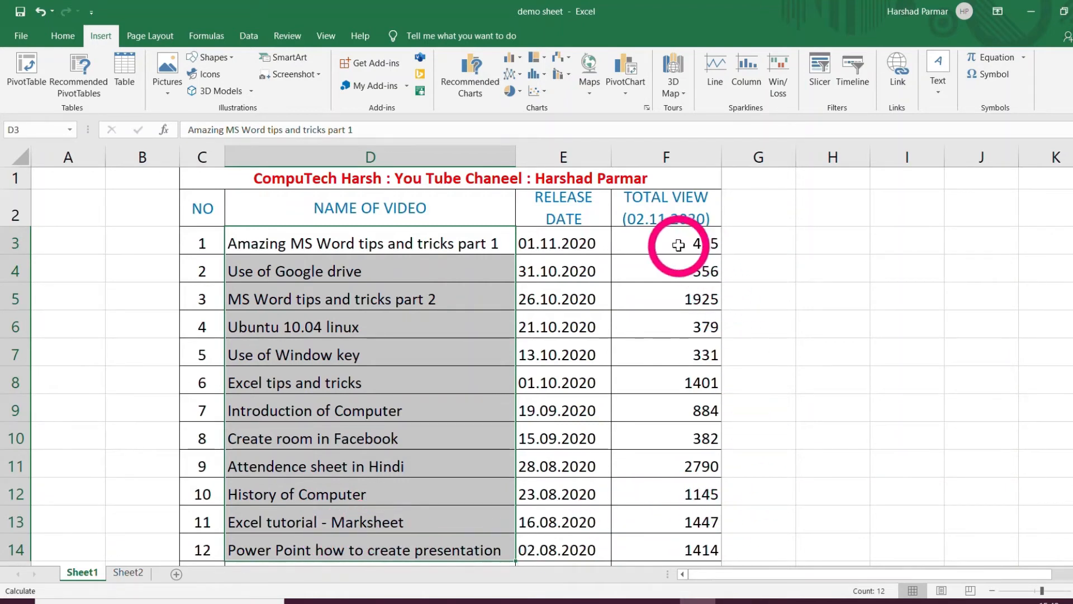
drag(679, 245, 683, 538)
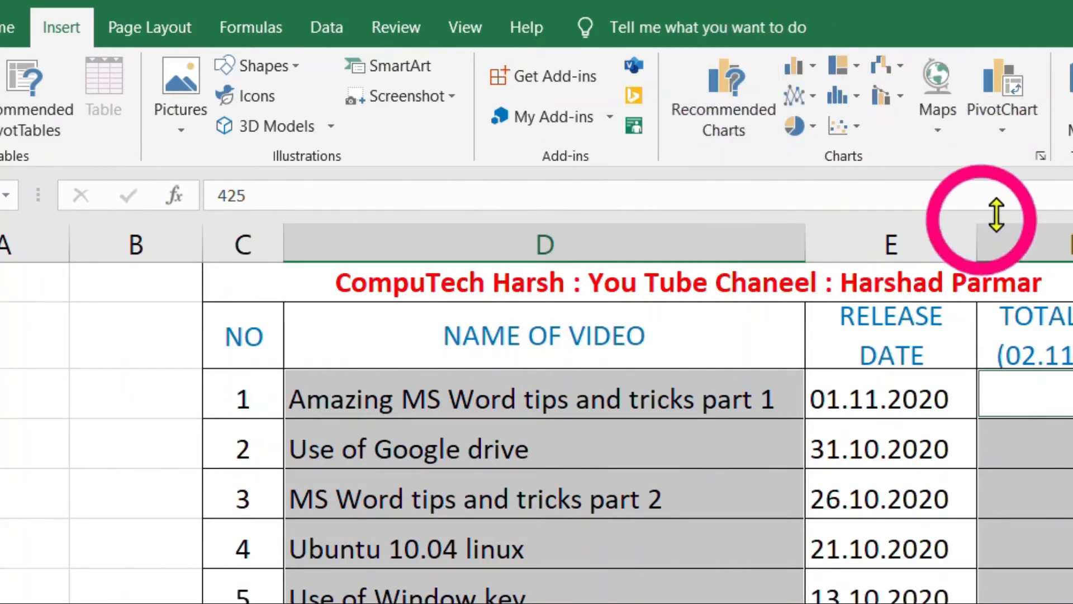
click(1041, 156)
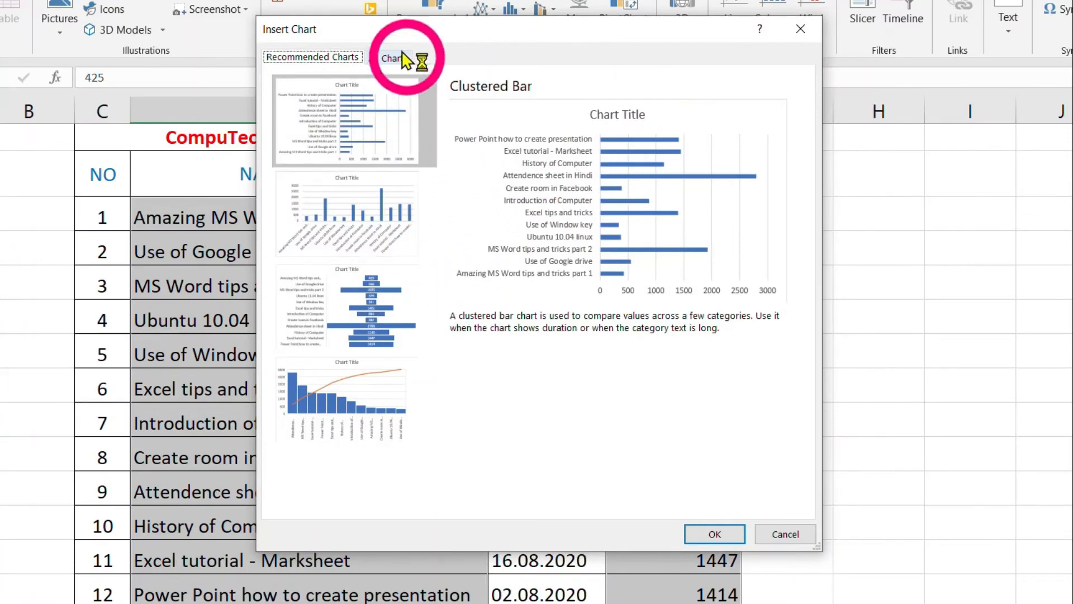
click(387, 58)
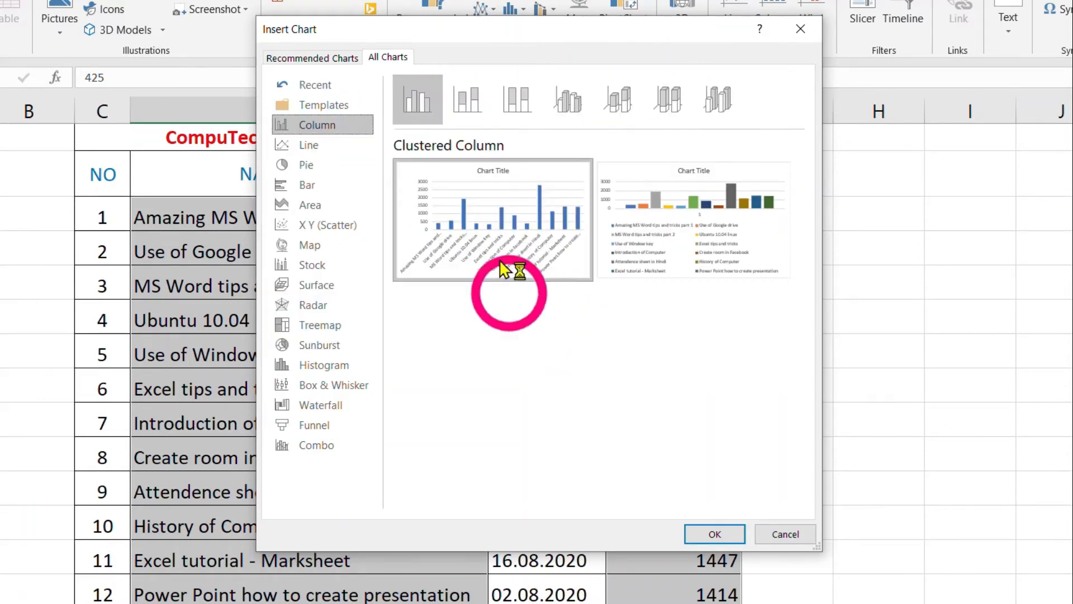
mouse_move(478, 240)
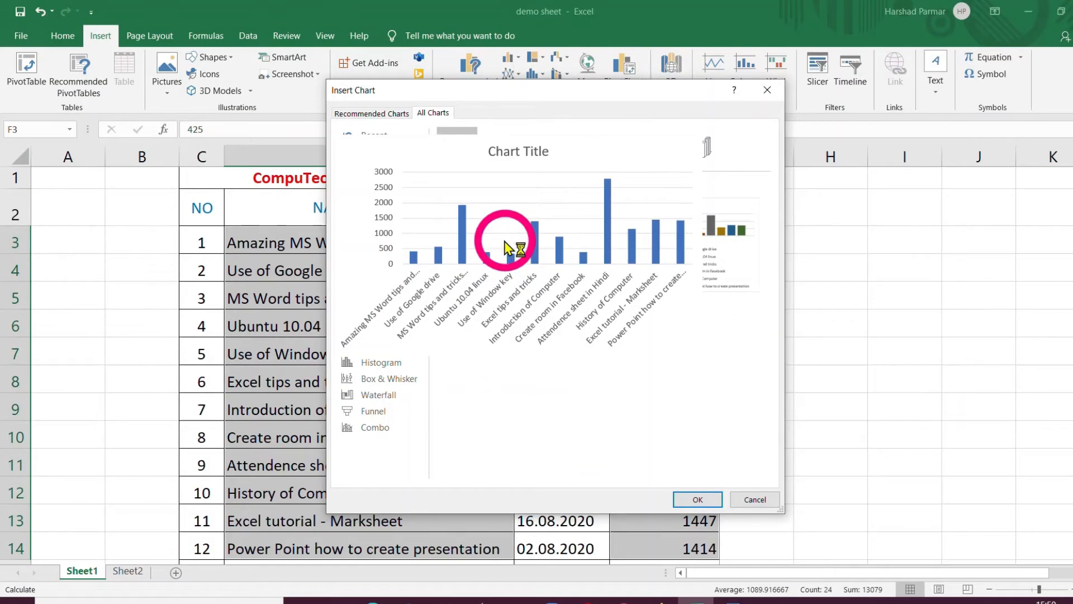
click(697, 499)
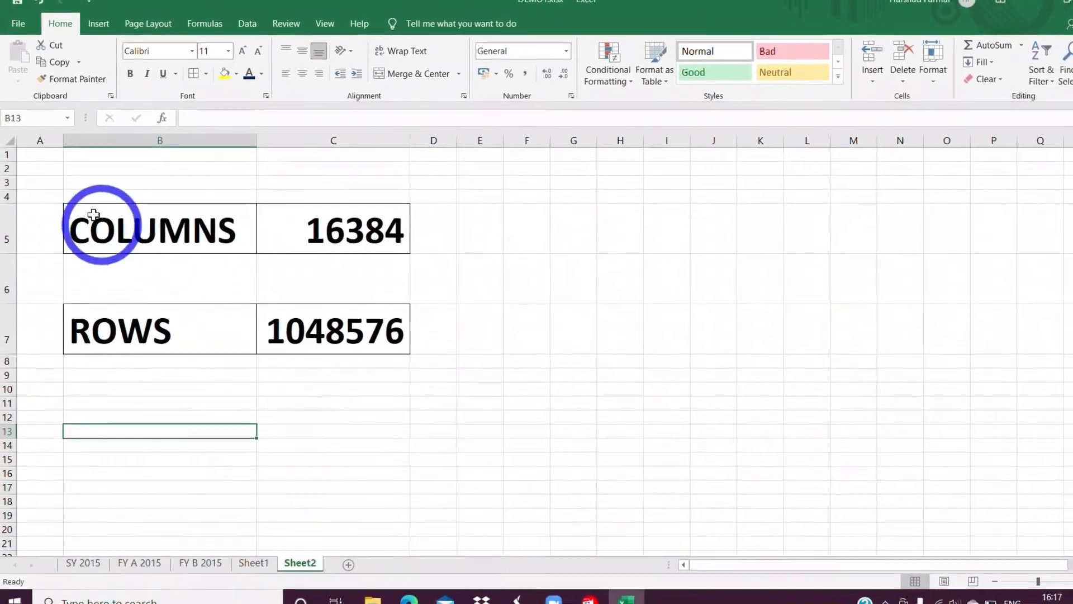
Enter 1 in A1 and 2 in B1 as the start of a number series
click(48, 161)
text(1)
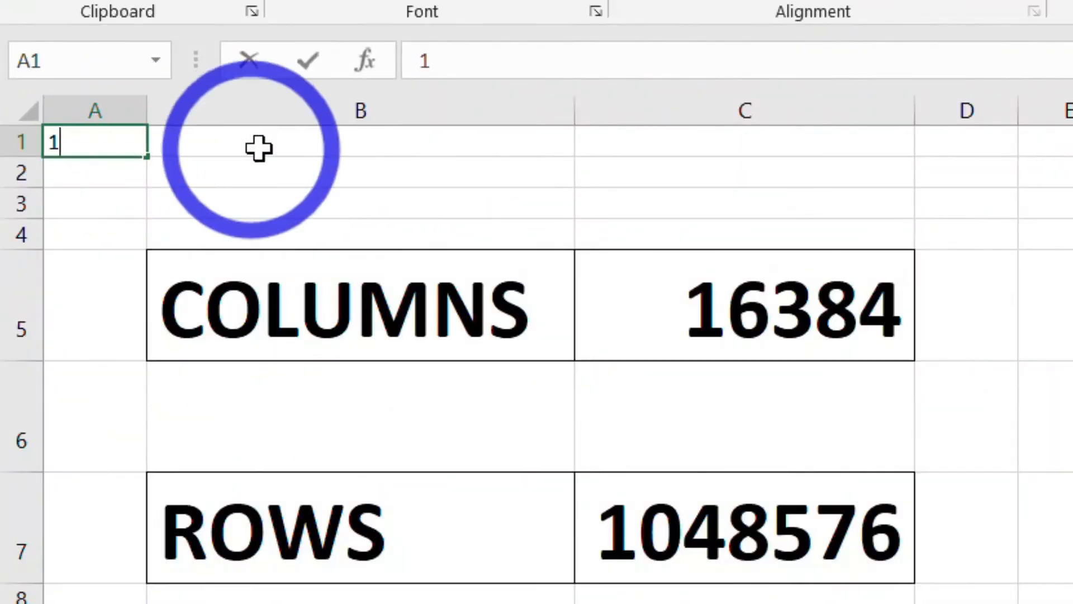
text(2)
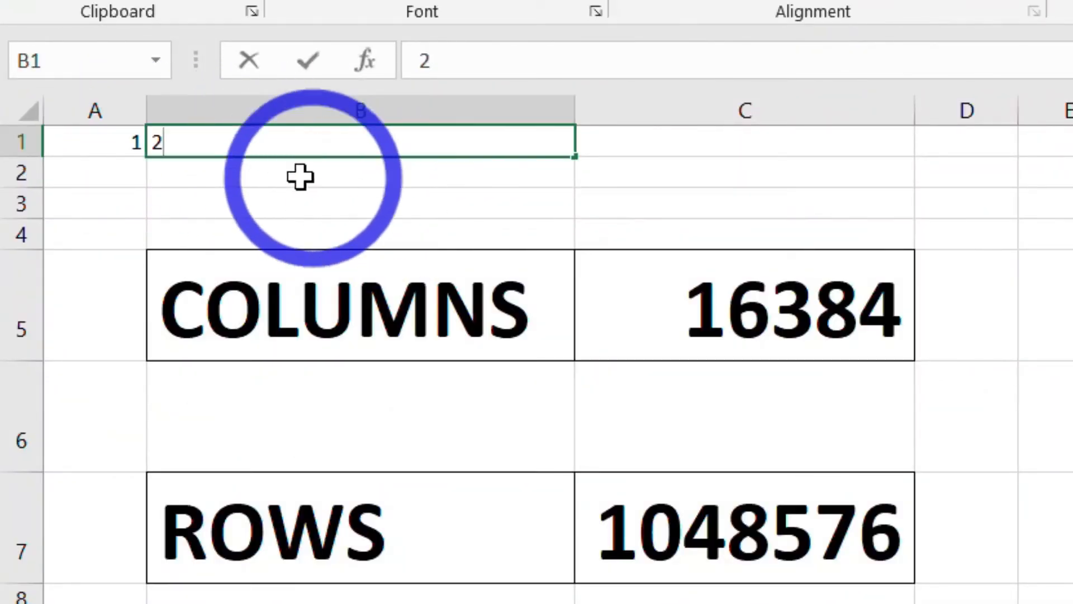
click(107, 178)
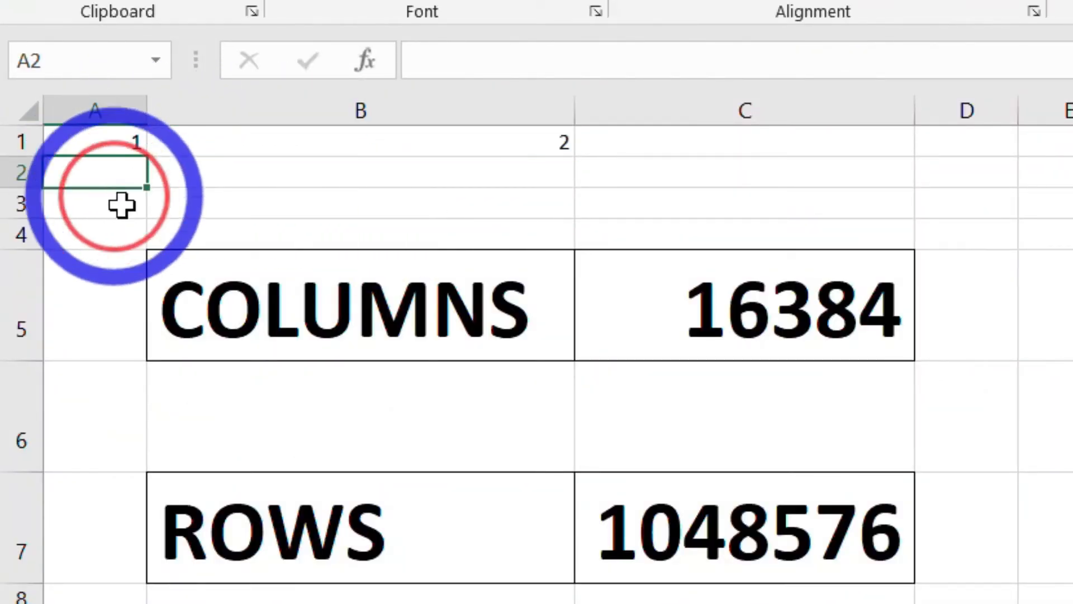
Fill the whole of row 1 with a linear series along the row, using a step value of 1
click(22, 142)
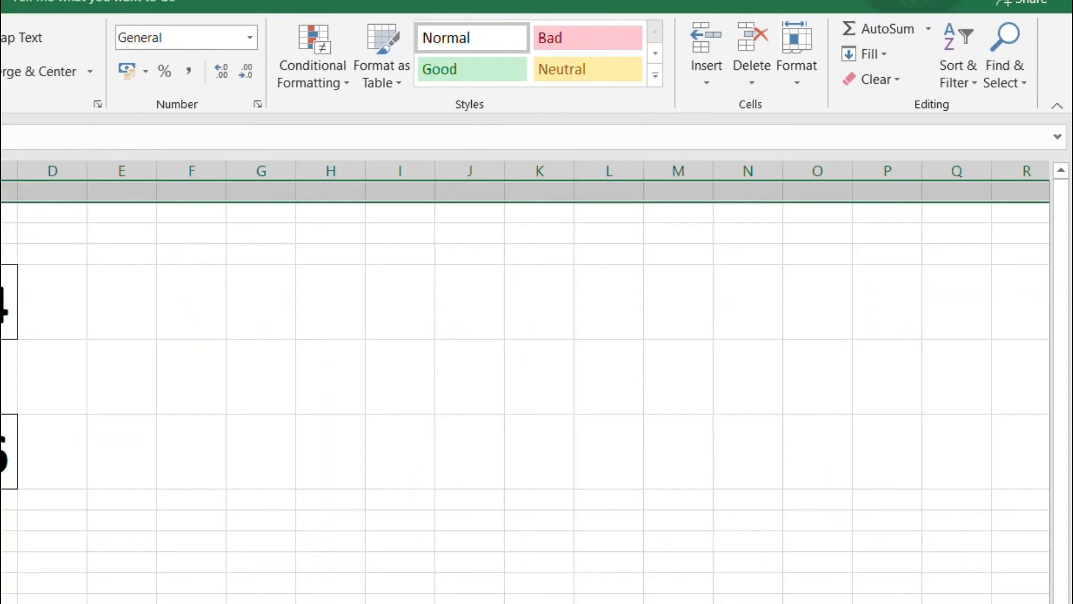
click(885, 52)
click(891, 217)
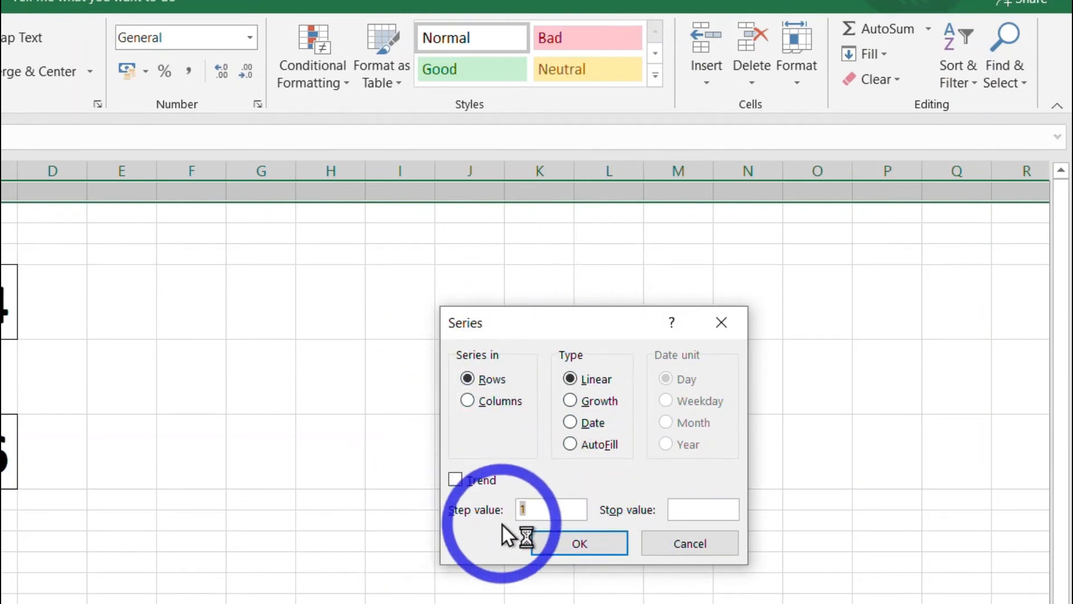
click(569, 541)
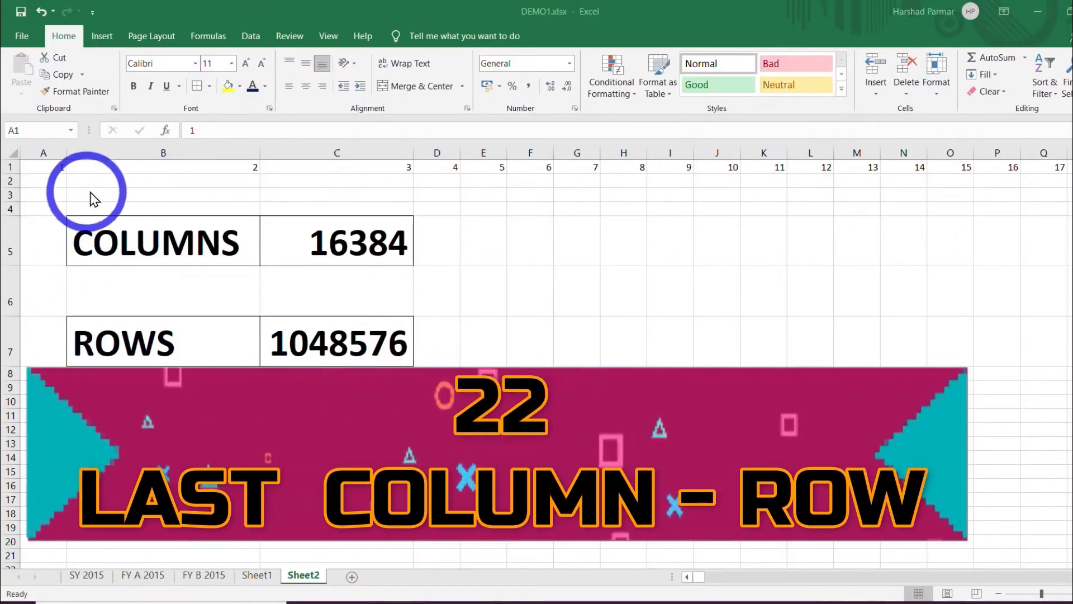
Jump from A1 to the last column of row 1 and to the last row of column A, returning to A1 each time
click(37, 168)
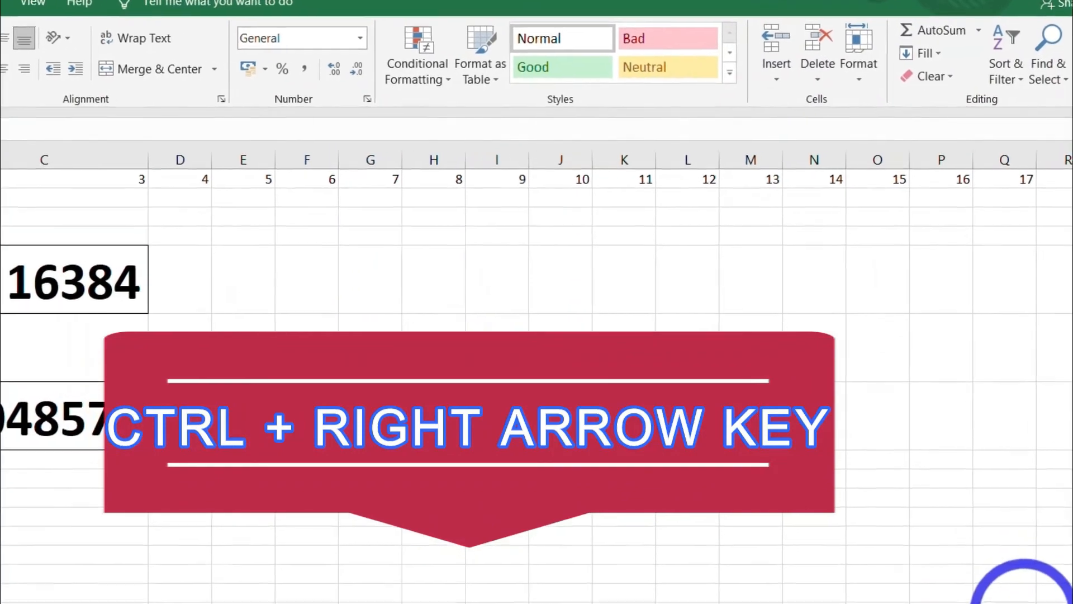
key(ctrl+Right)
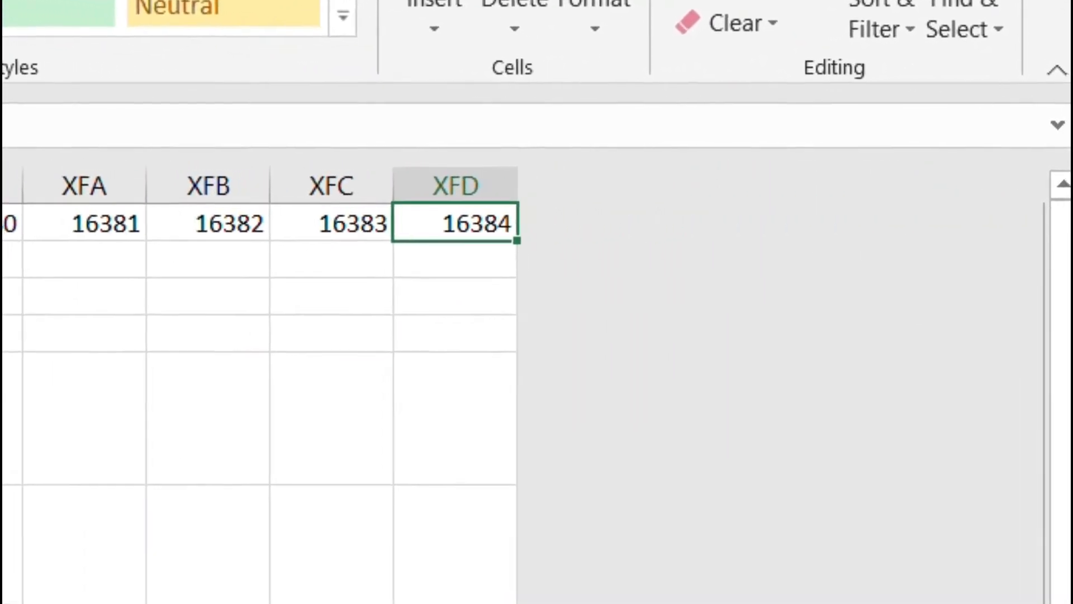
key(ctrl+Home)
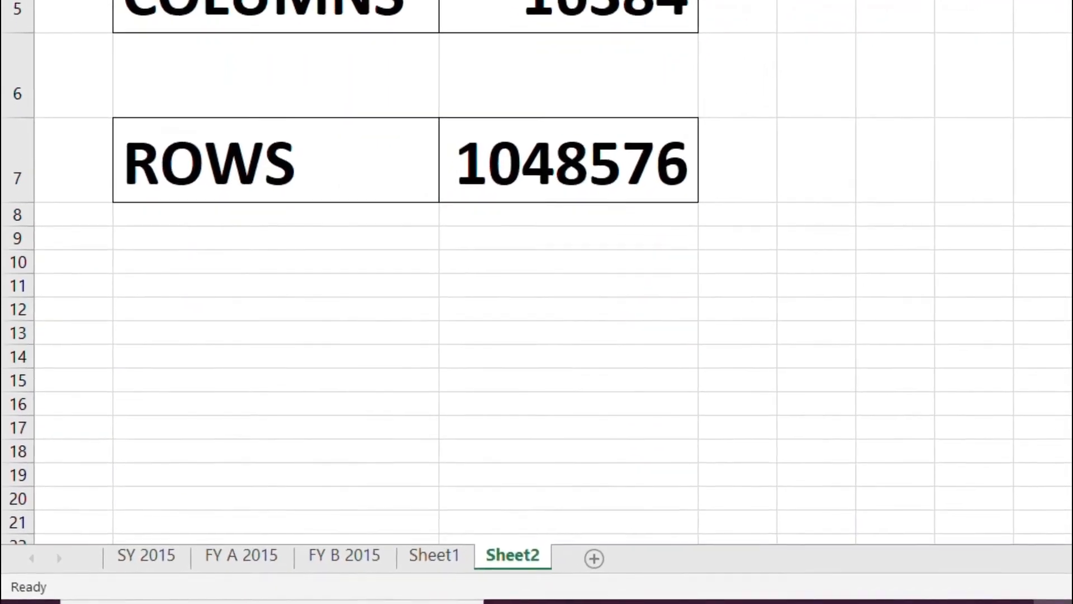
key(ctrl+Down)
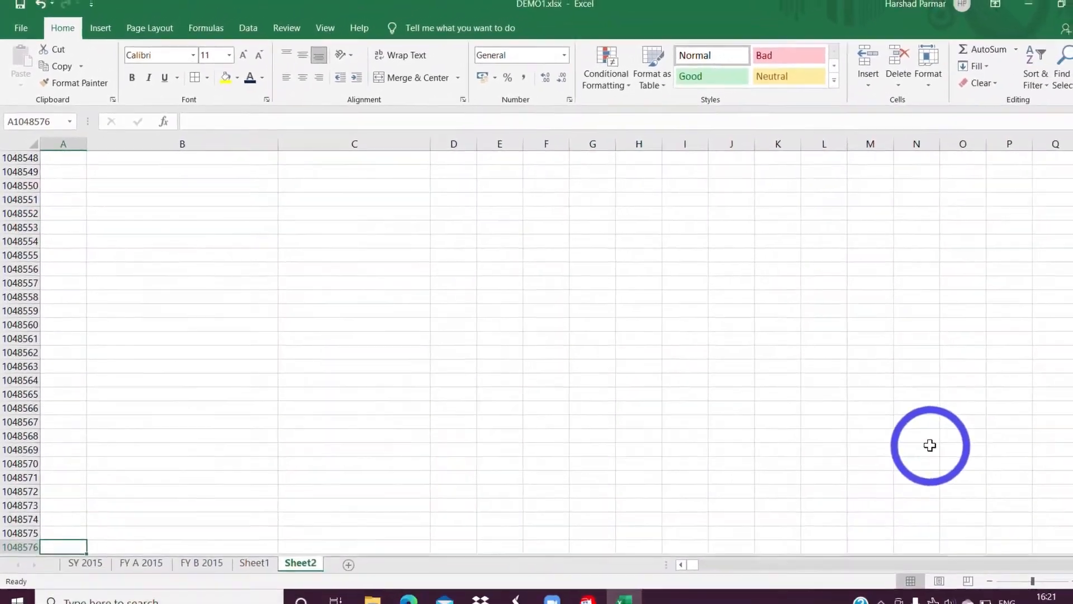
key(ctrl+Home)
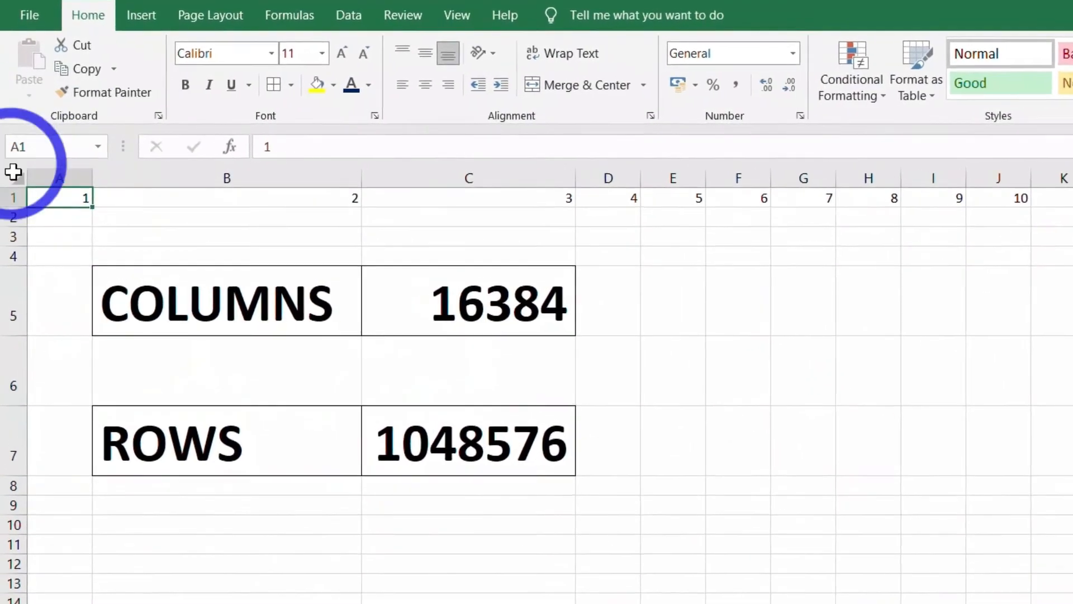
Go directly to cell CP16200 by entering its cell reference
click(48, 146)
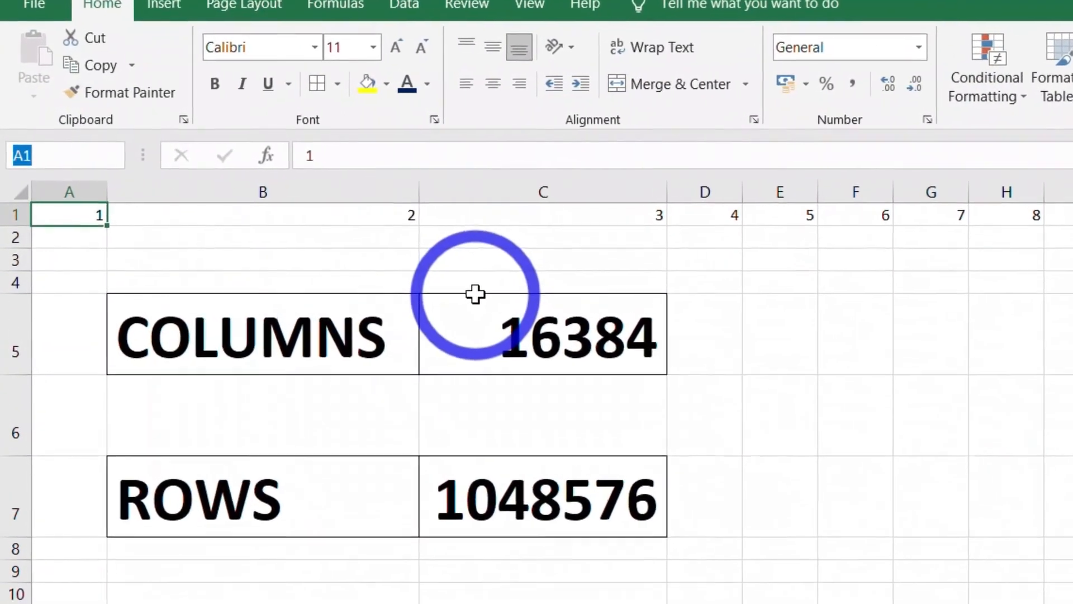
text(CP)
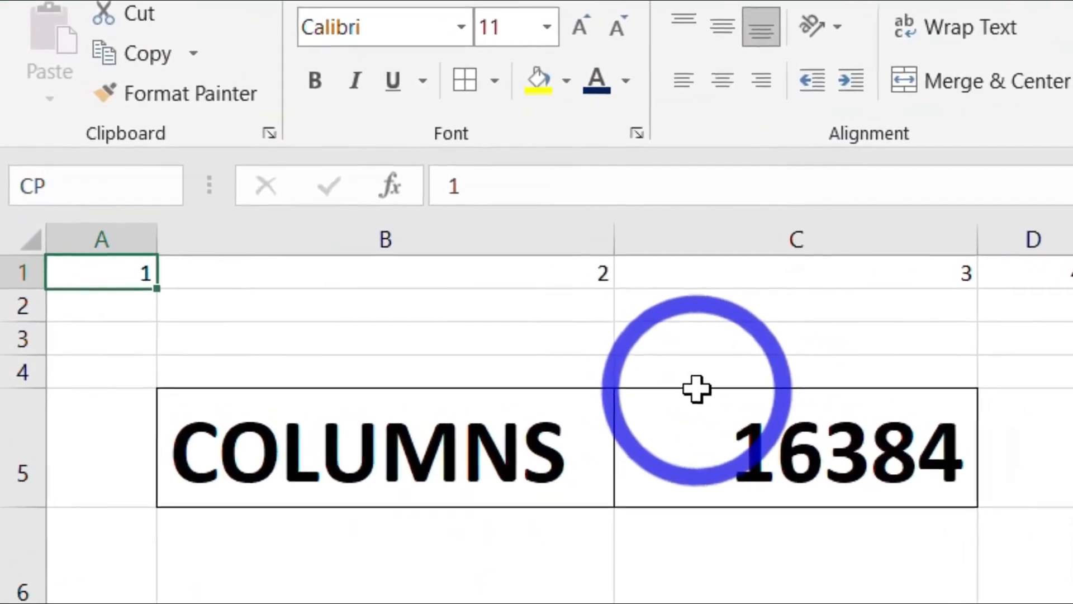
text(16200)
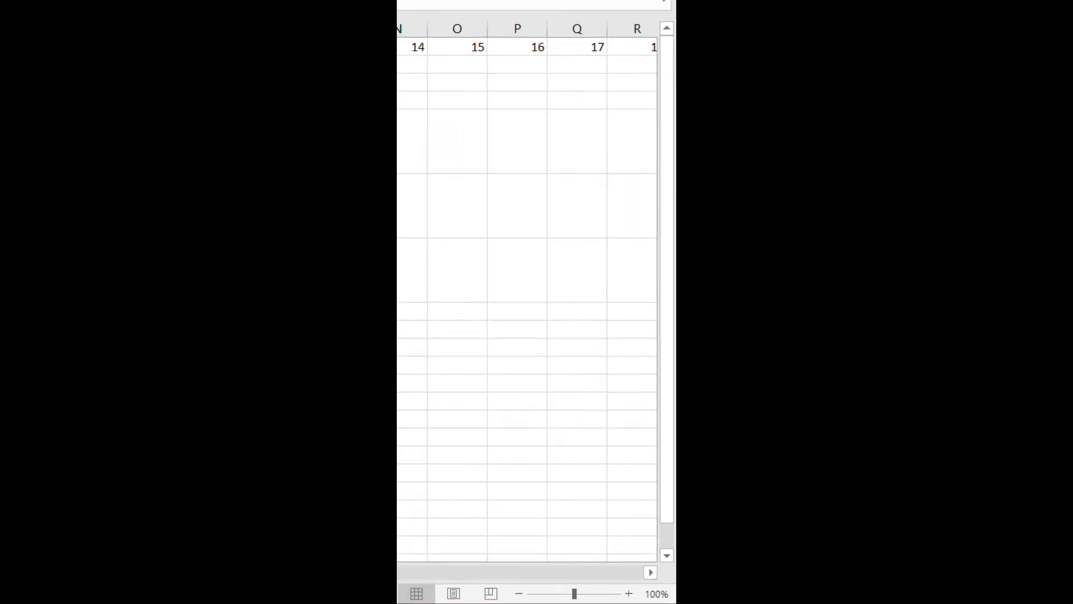
key(Return)
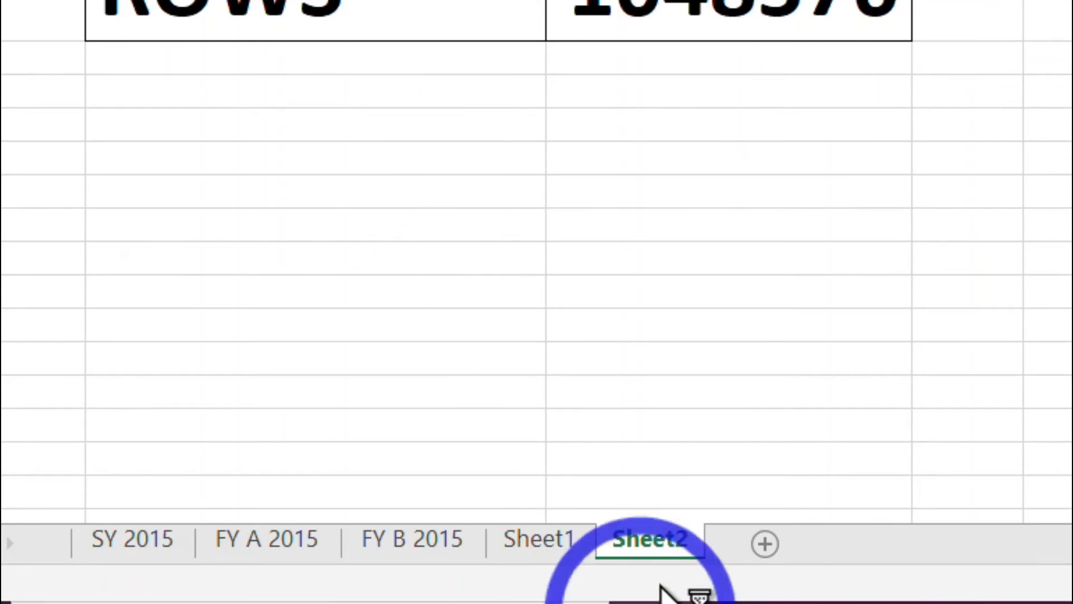
Rename the worksheet Sheet2 as HGP
right_click(646, 545)
click(743, 216)
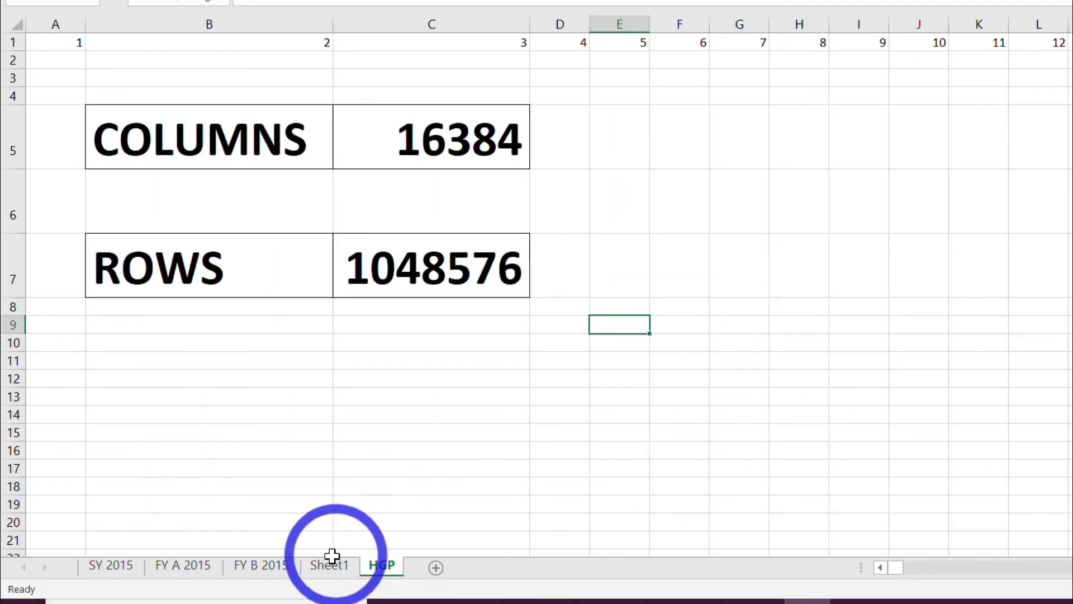
click(516, 547)
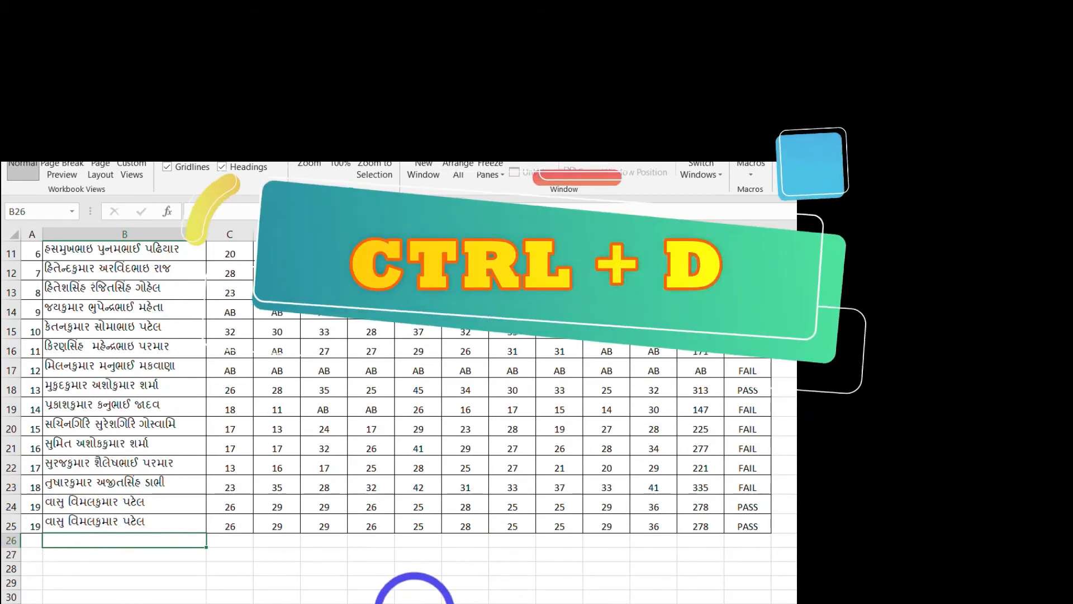
Try filling B26 down with the name from the cell above, and undo the fill
key(ctrl+d)
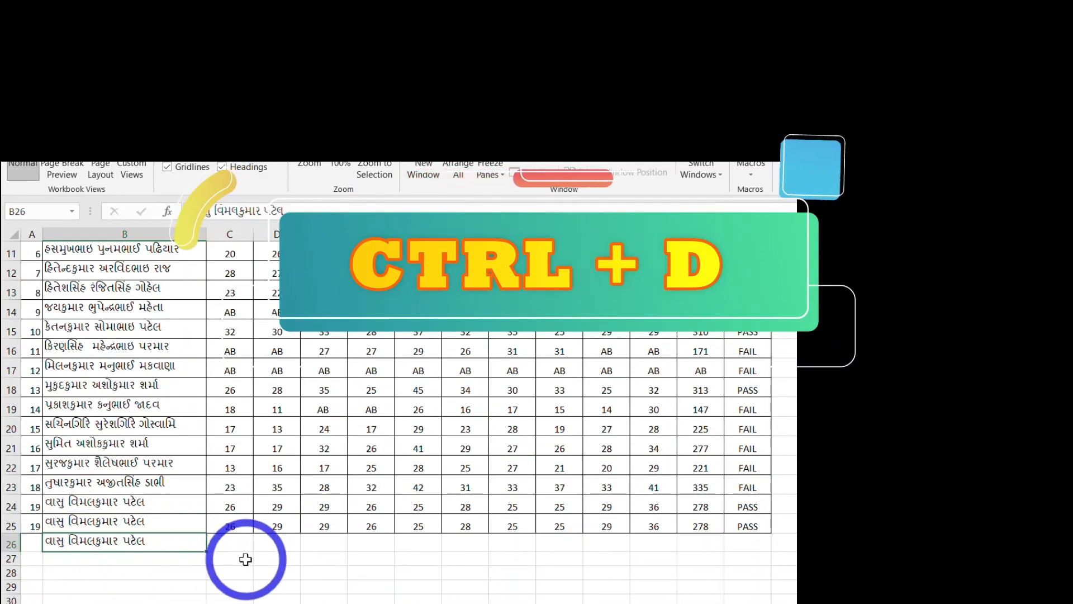
key(ctrl+z)
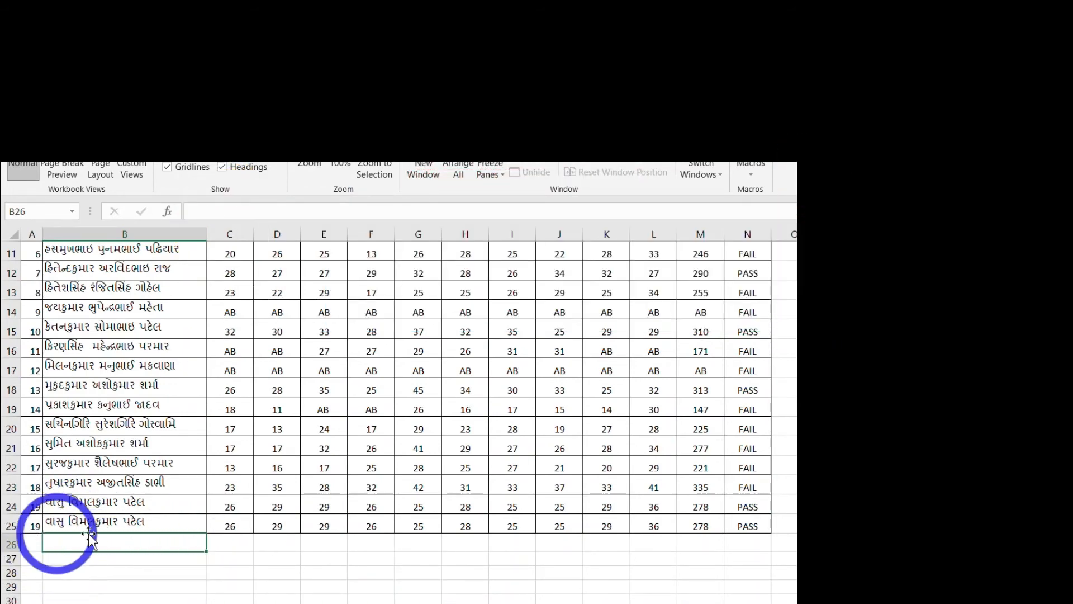
Fill A26:N26 down with the complete record from row 25
drag(31, 543, 734, 543)
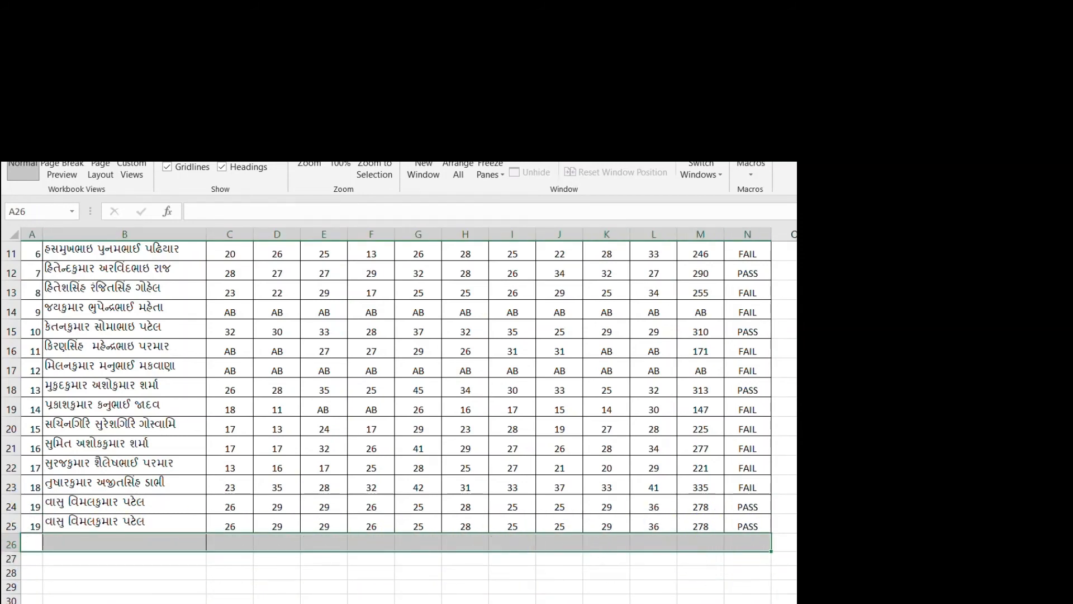
key(ctrl+d)
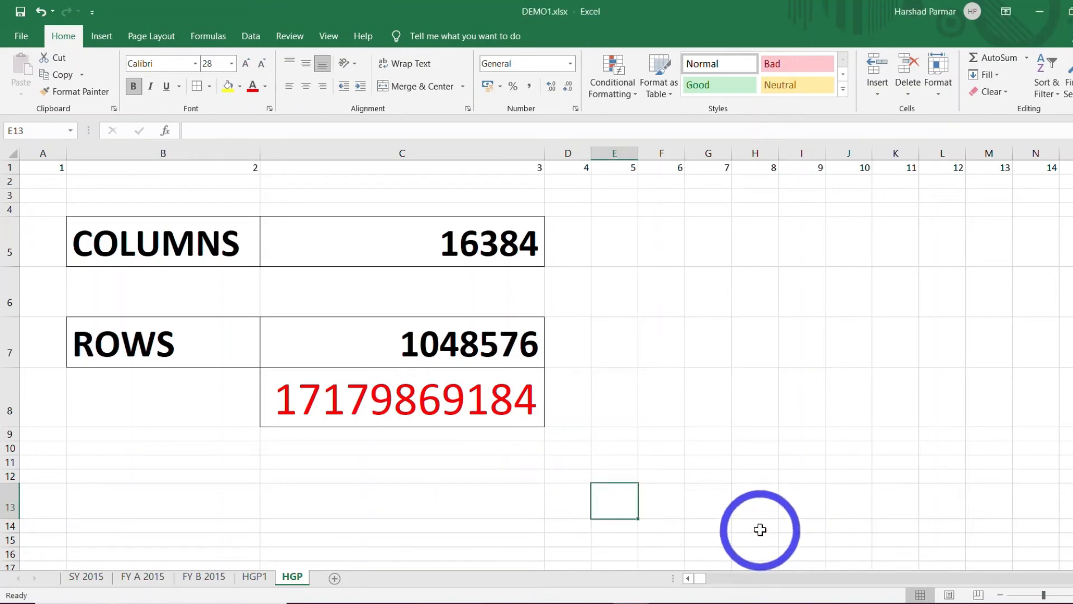
Enter the formula =C8 in E13 to reference the red total, check the formula, and select cell C5
text(=)
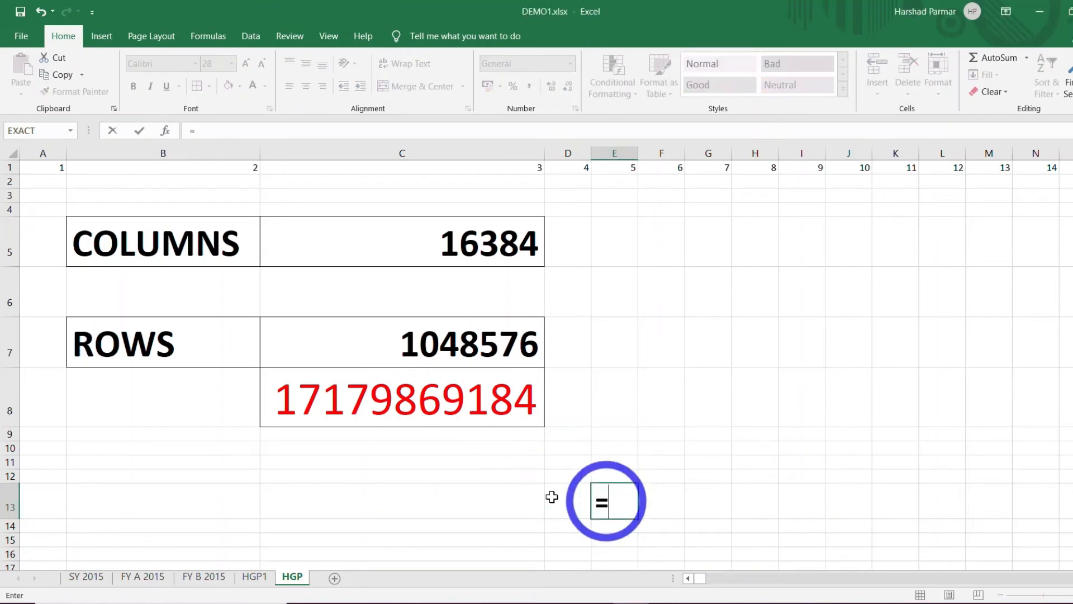
click(421, 412)
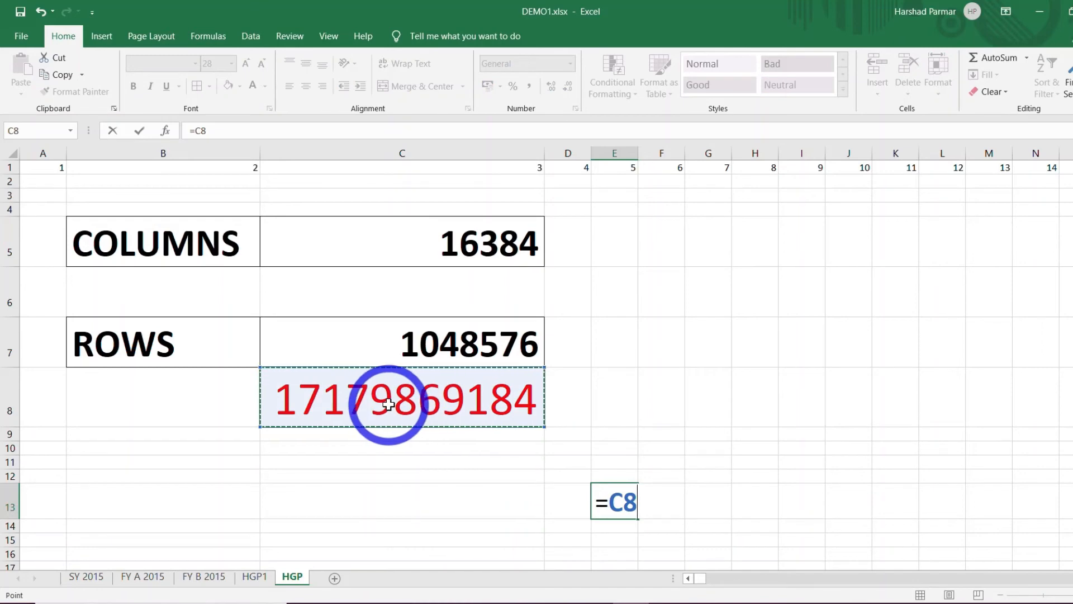
key(Return)
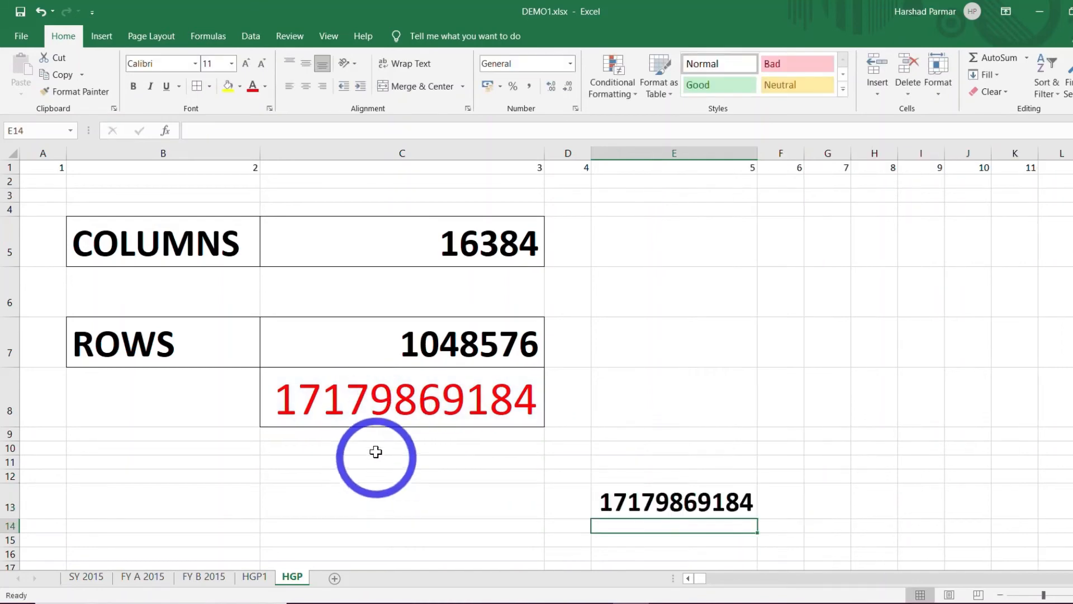
click(666, 499)
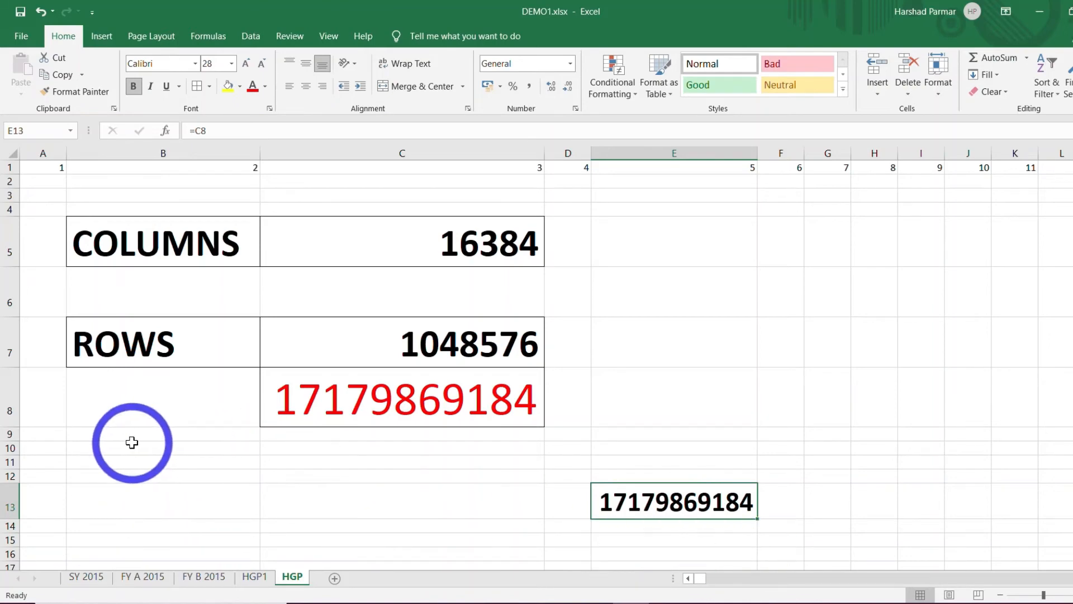
click(473, 245)
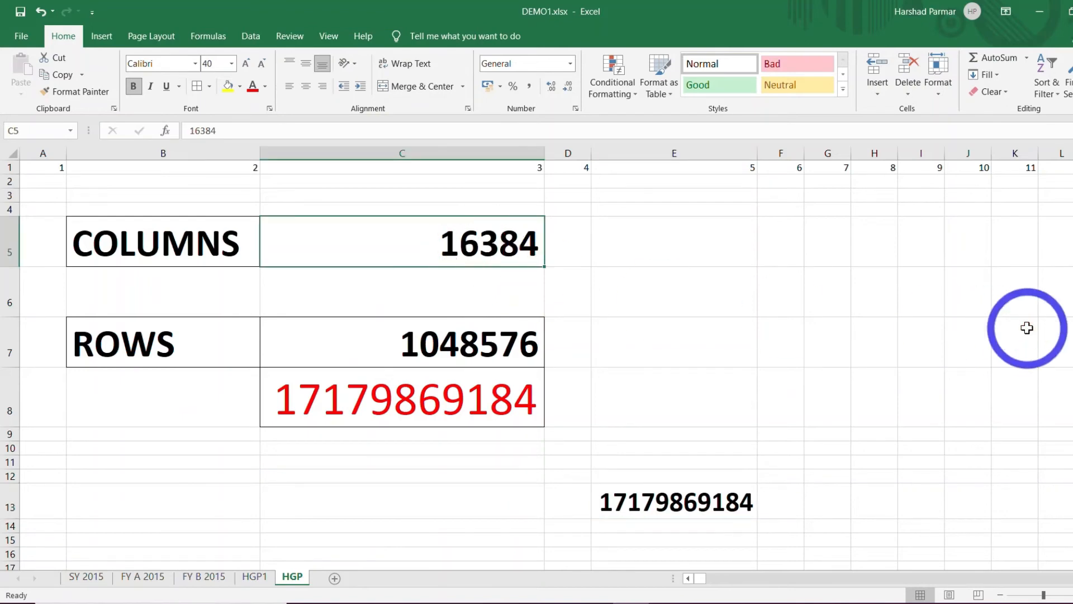
Set the columns value in cell C5 to 20000
text(20000)
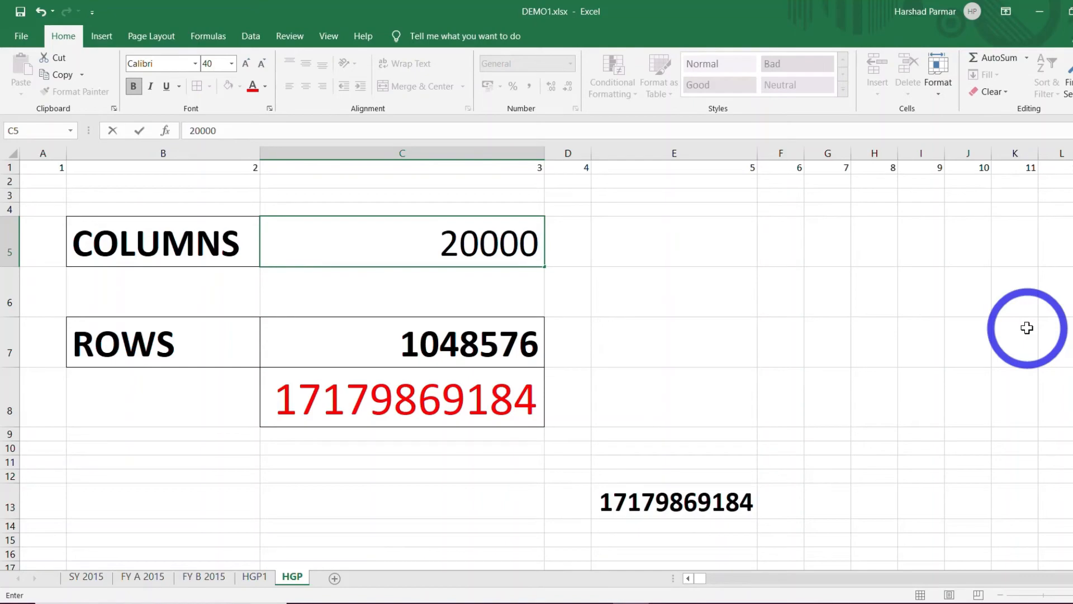
key(Return)
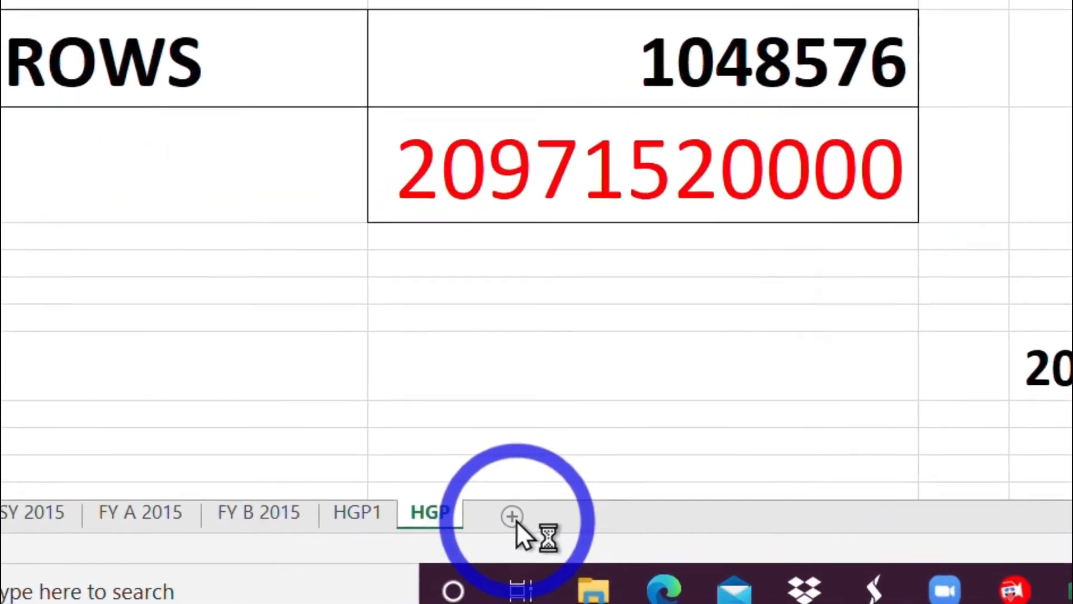
Add a new worksheet, enter the formula =HGP!C8 in cell G8 to reference the red total, and select that cell to check it
click(486, 526)
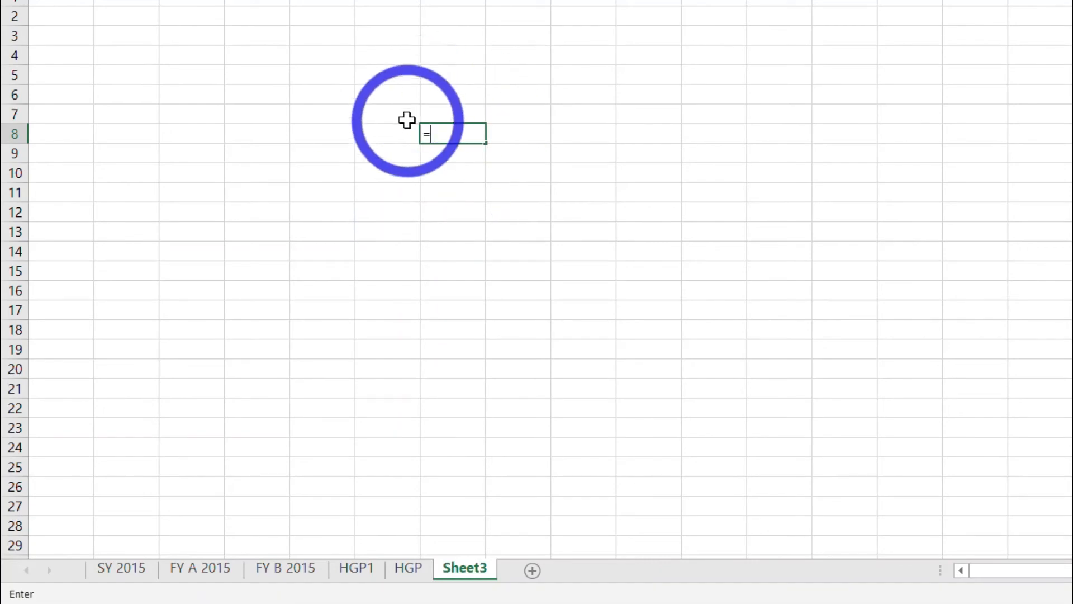
click(410, 567)
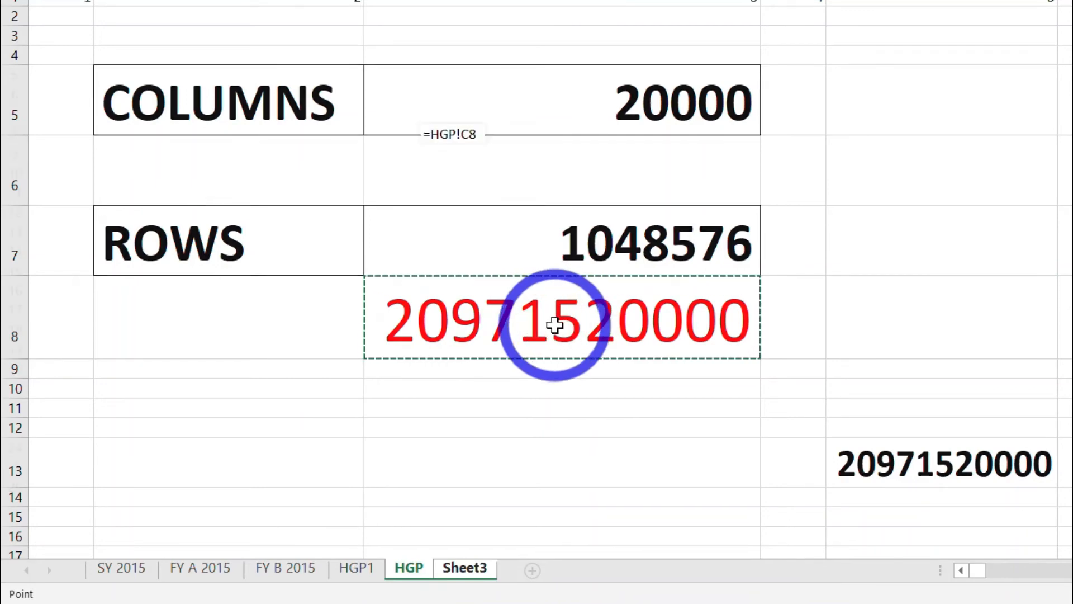
key(Return)
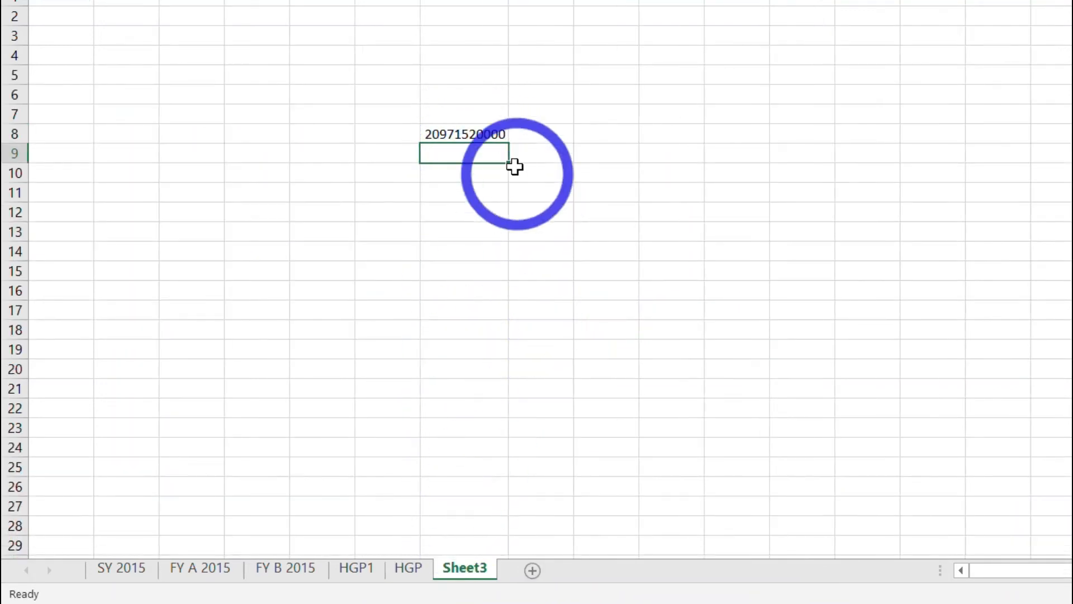
click(483, 135)
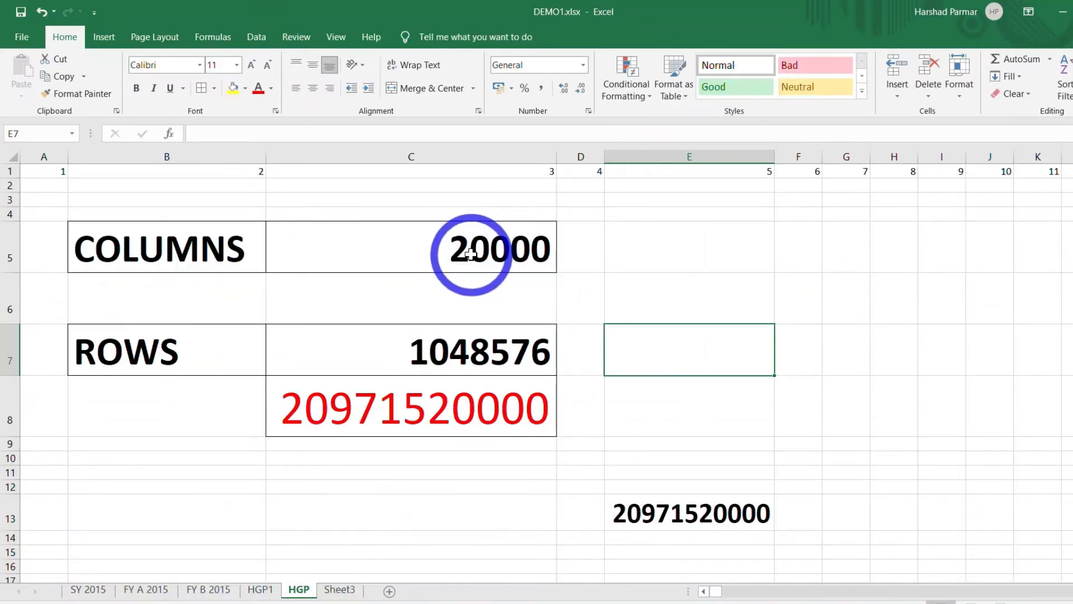
Set the columns value in C5 of the HGP sheet to 10000 and check the linked cell on Sheet3
click(474, 250)
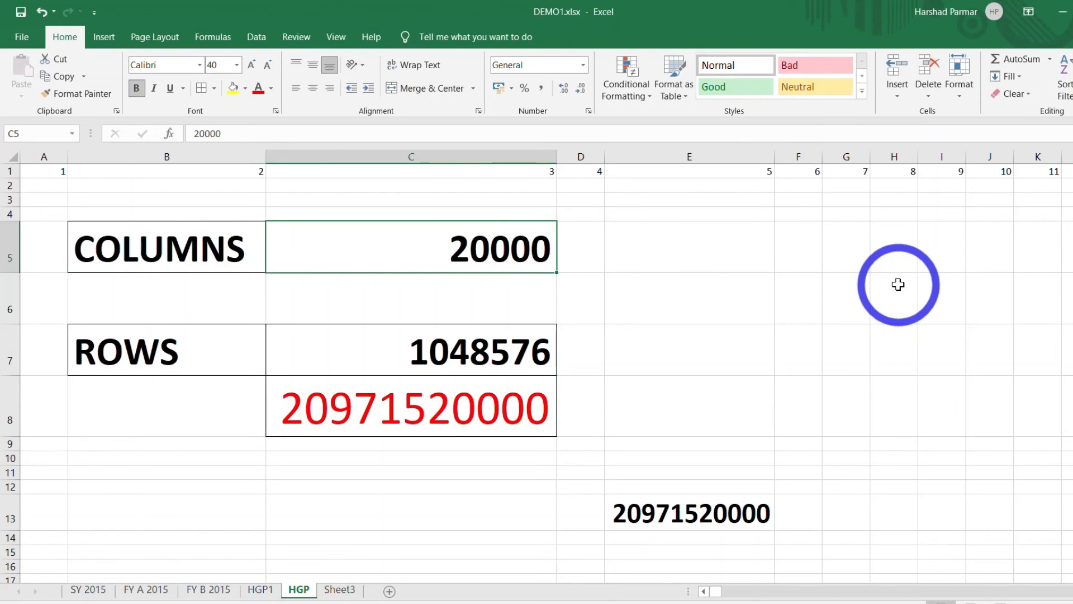
text(1)
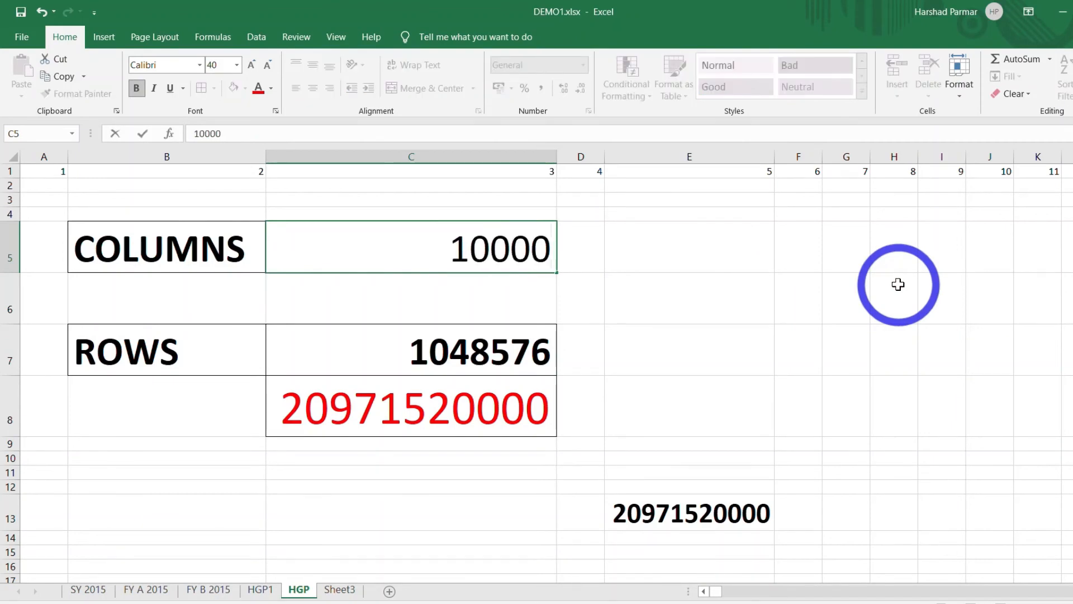
key(Return)
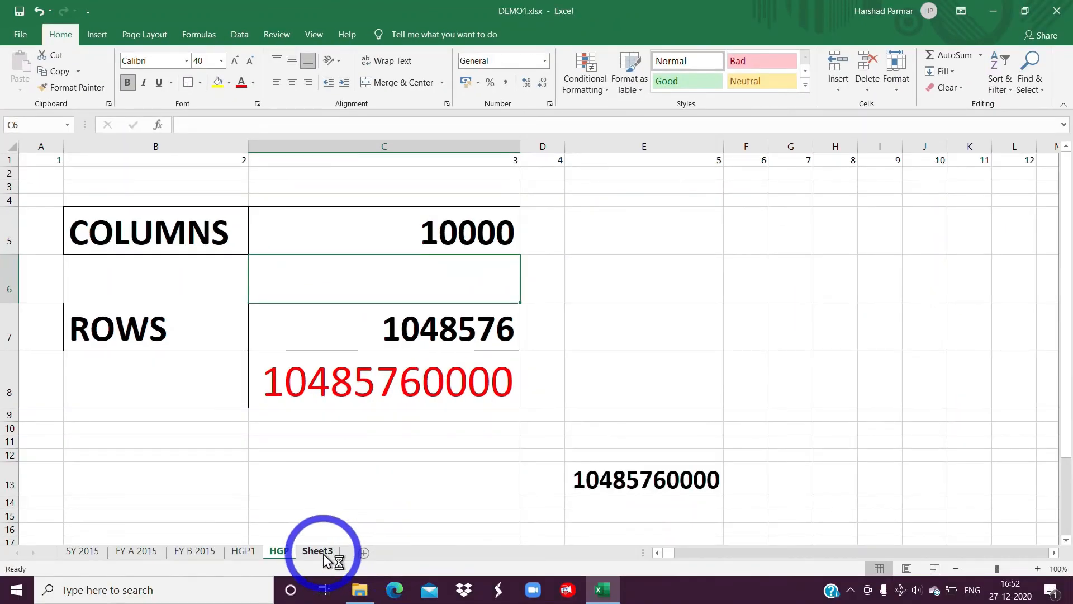
click(319, 552)
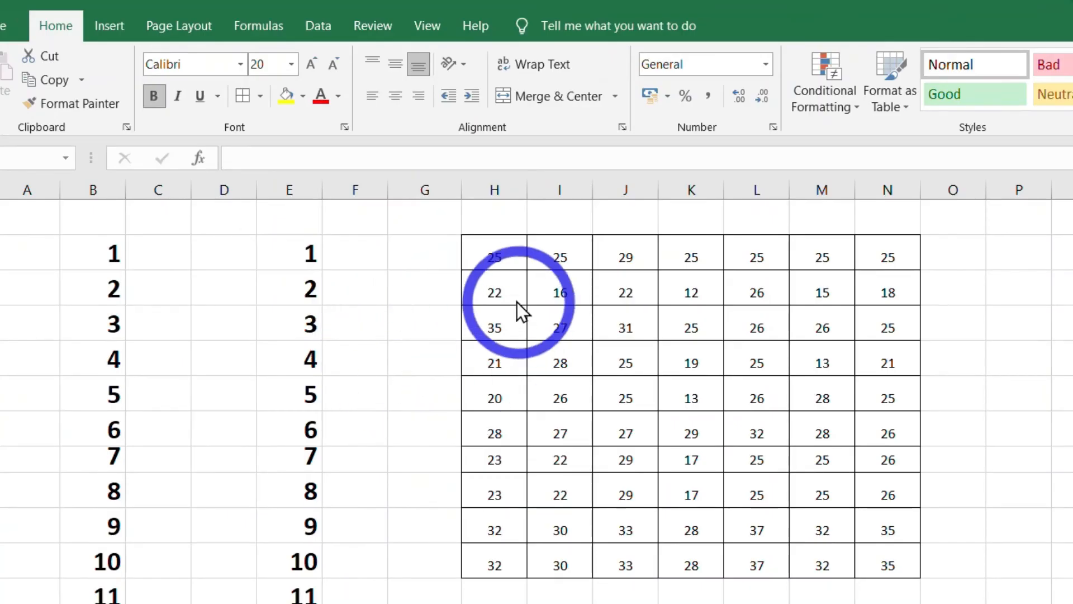
Apply the ₹ English (India) accounting format to the bordered number block H2:N11
drag(481, 246, 867, 573)
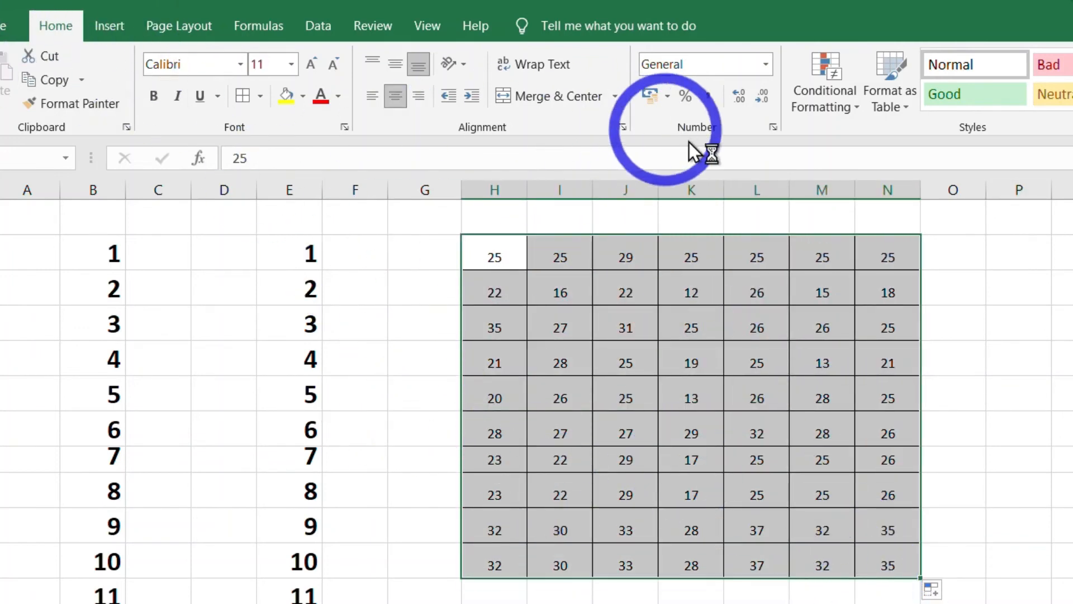
click(771, 128)
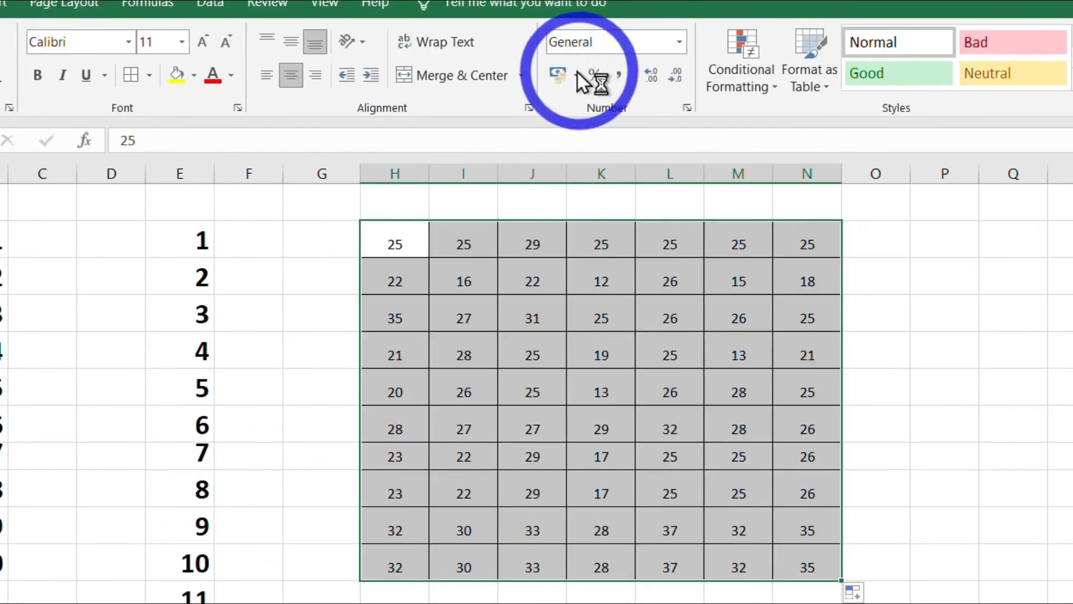
click(576, 77)
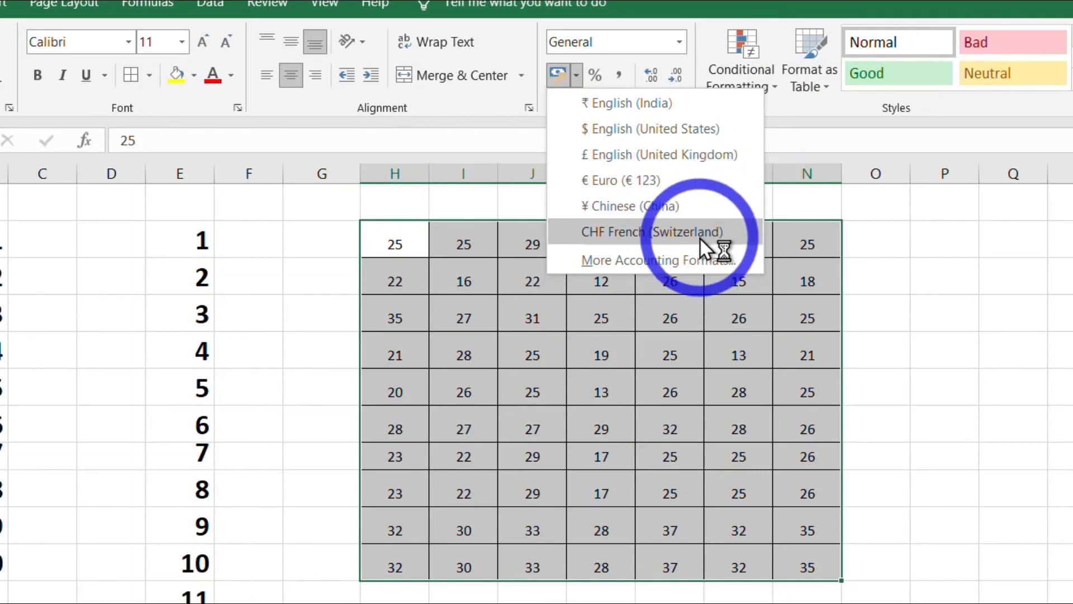
click(665, 104)
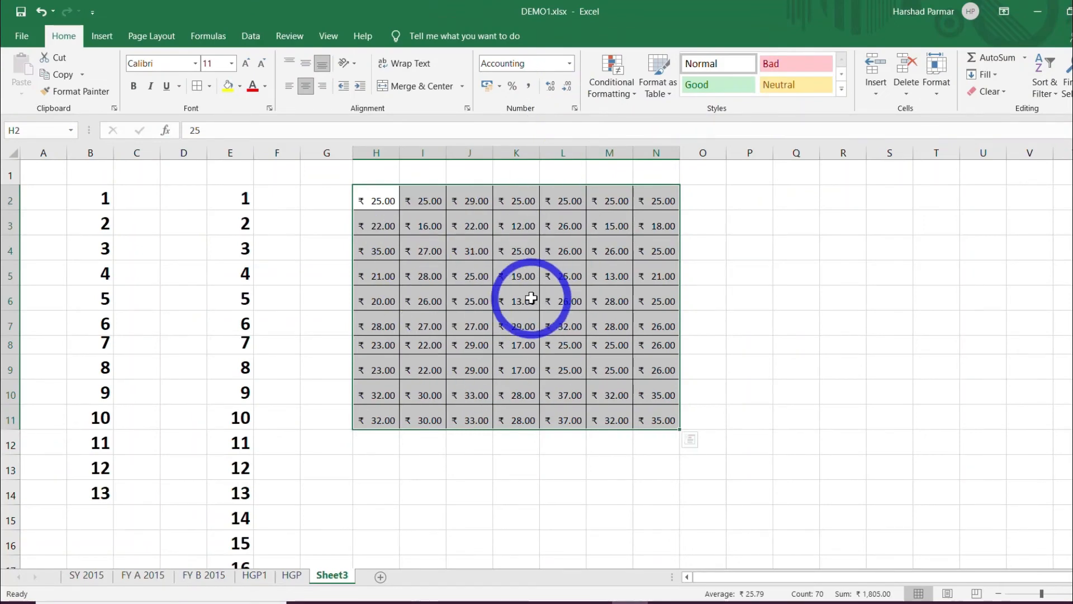
click(532, 298)
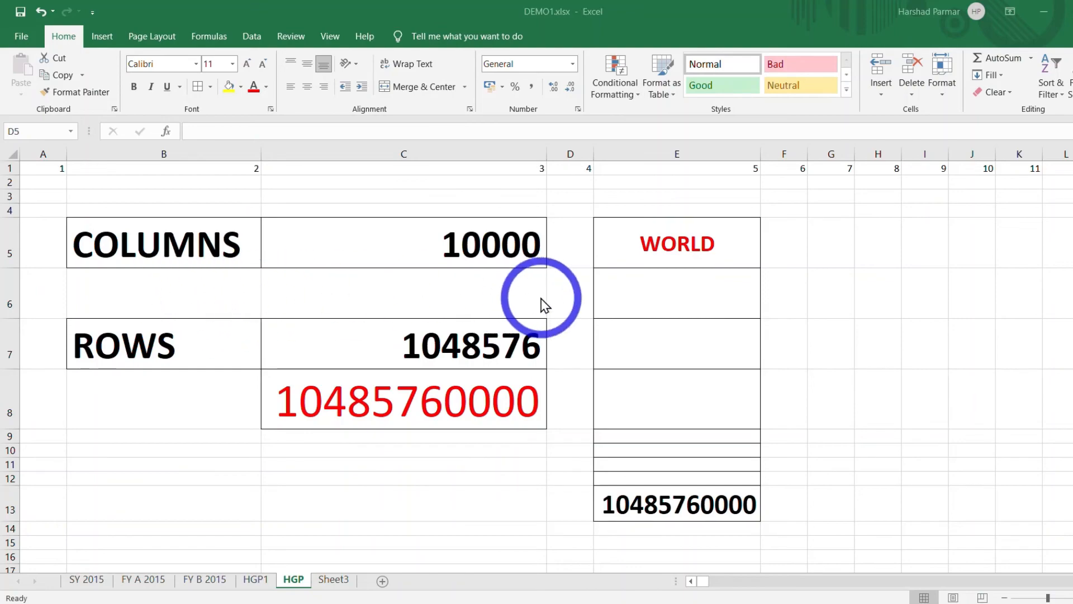
Hide the empty row 6 and column D on the HGP sheet
click(232, 302)
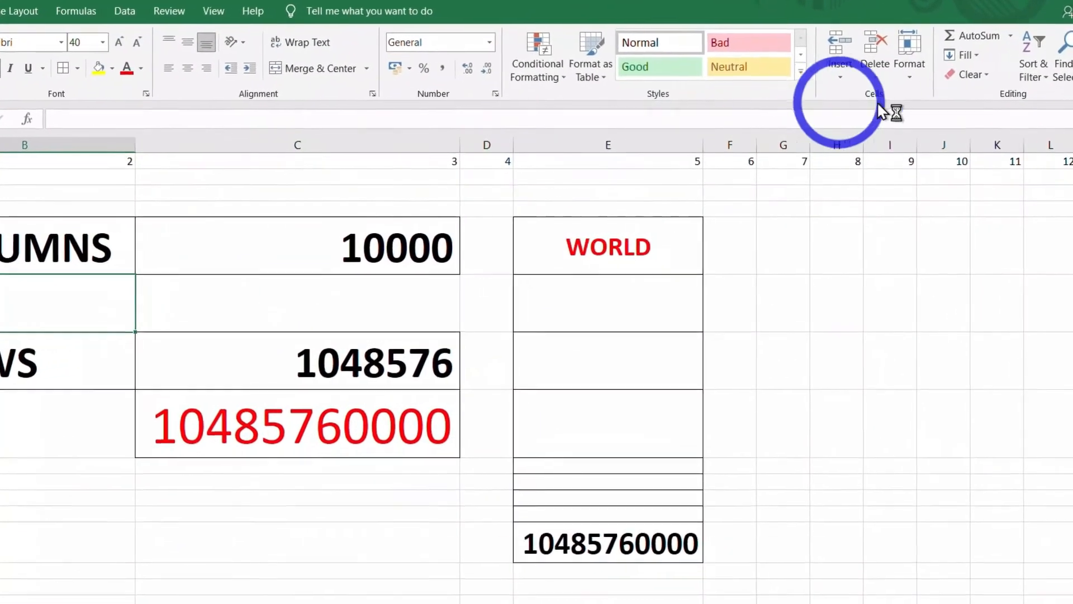
click(901, 70)
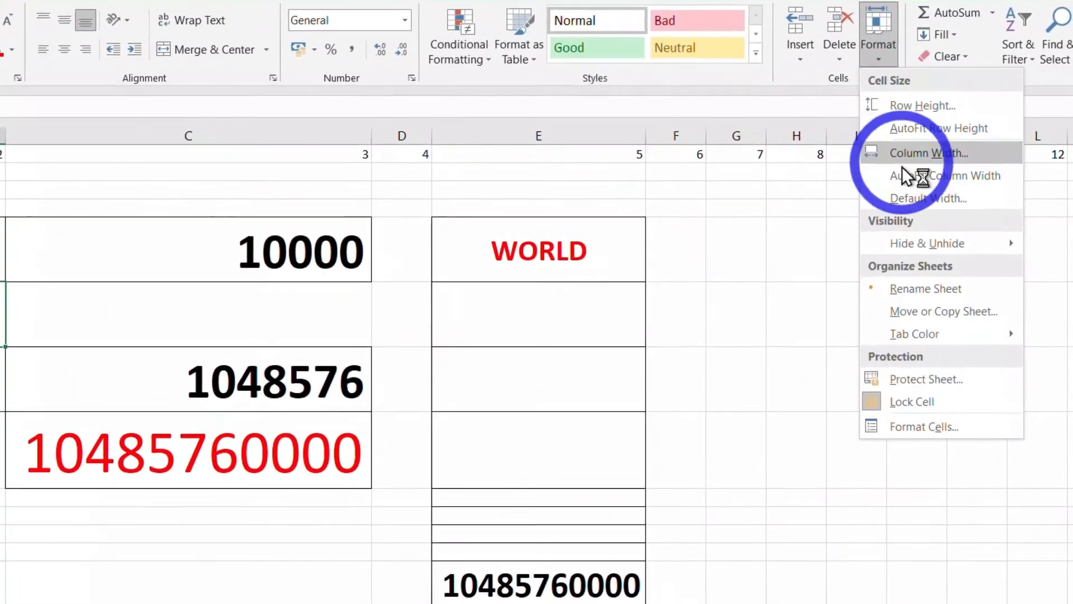
mouse_move(916, 244)
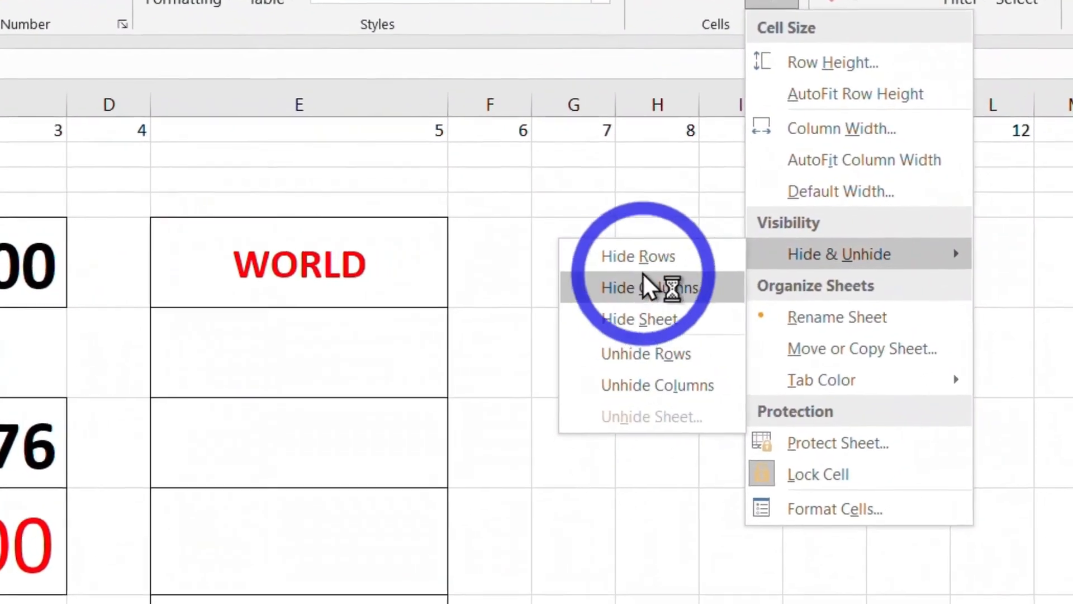
click(624, 261)
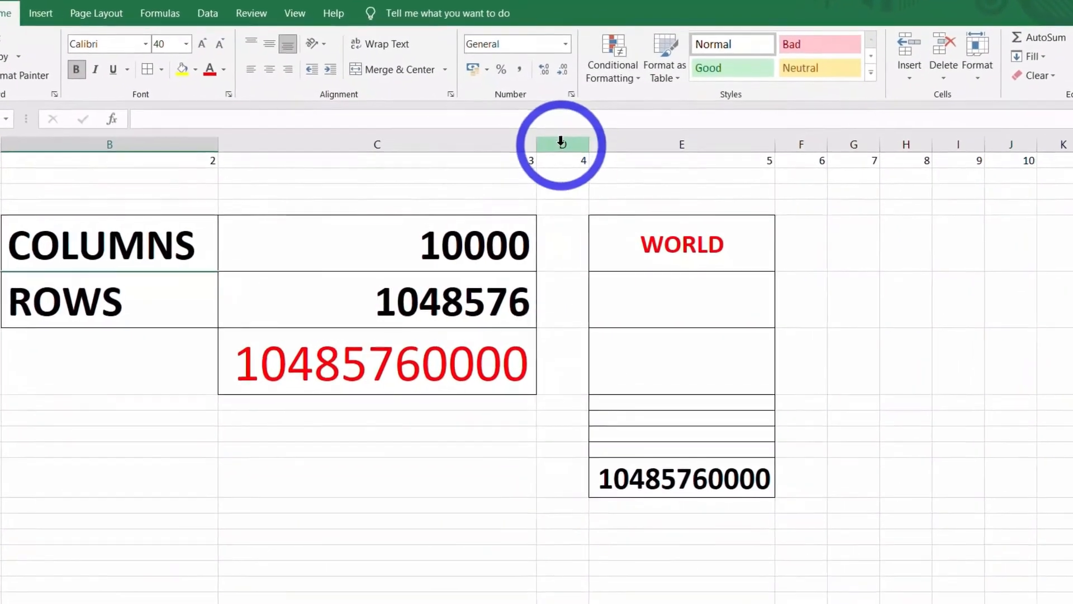
right_click(560, 141)
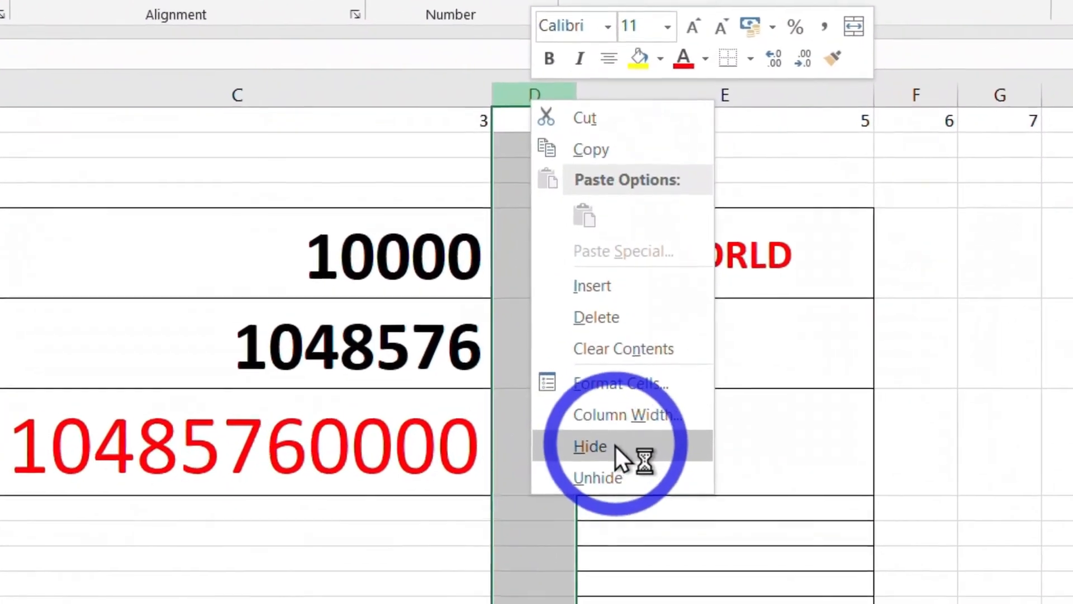
click(616, 445)
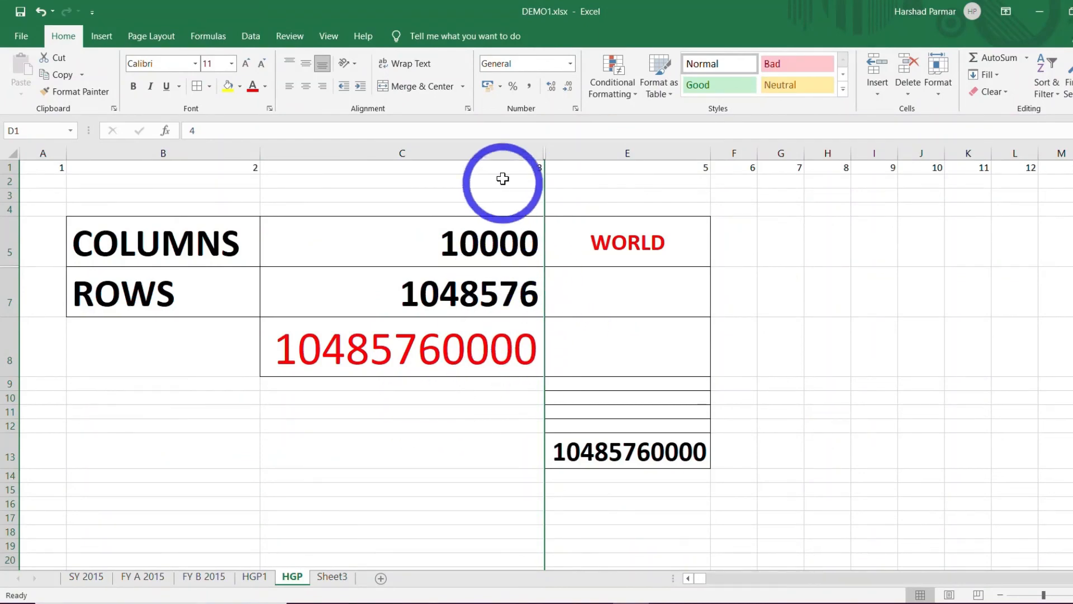
Unhide column D between columns C and E on the HGP sheet
drag(493, 147, 589, 157)
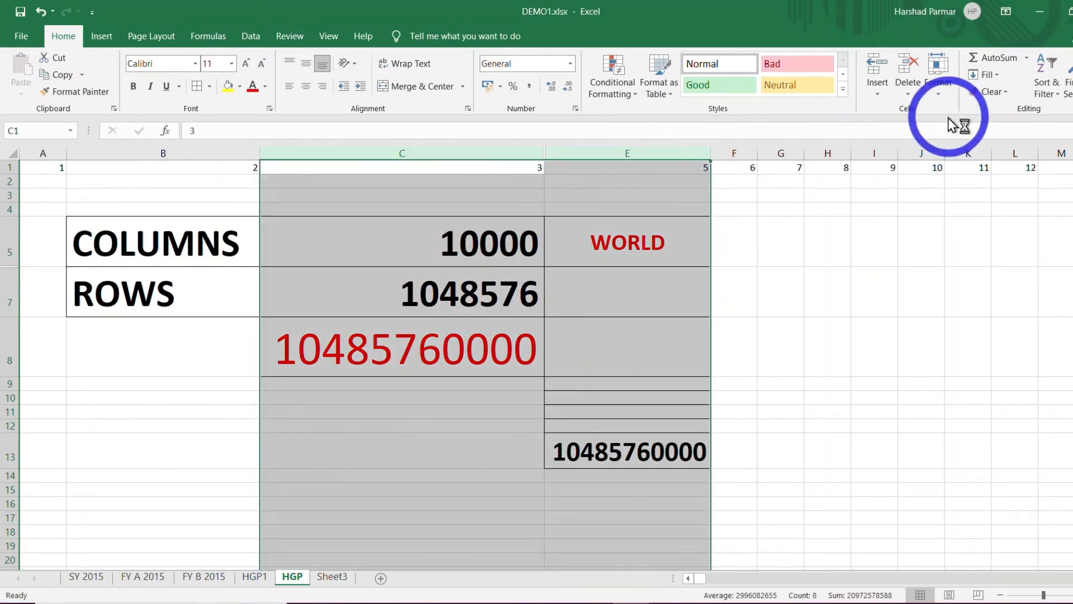
click(937, 84)
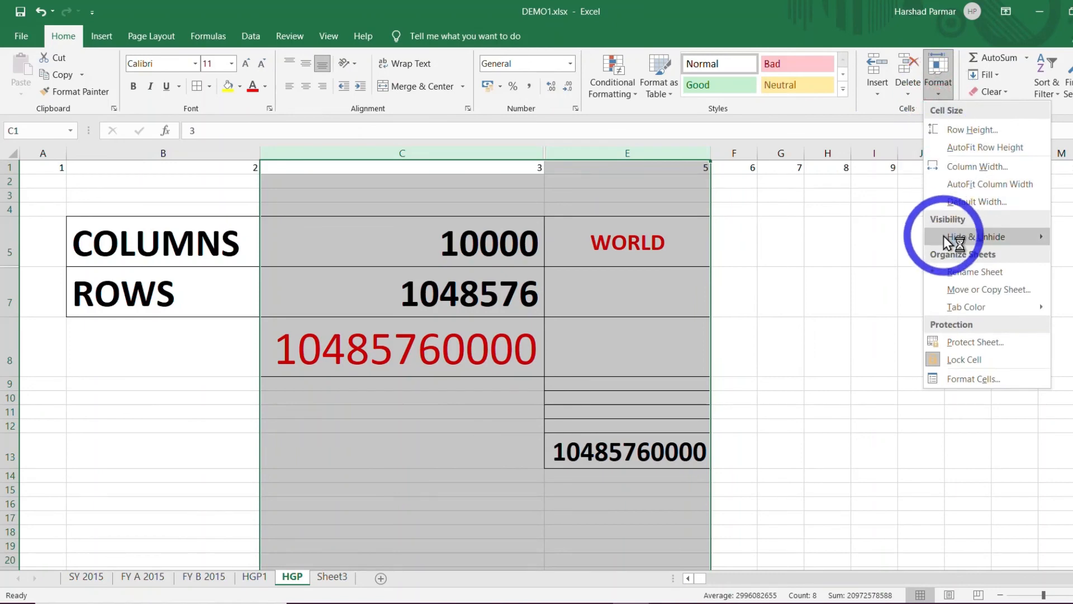
mouse_move(948, 242)
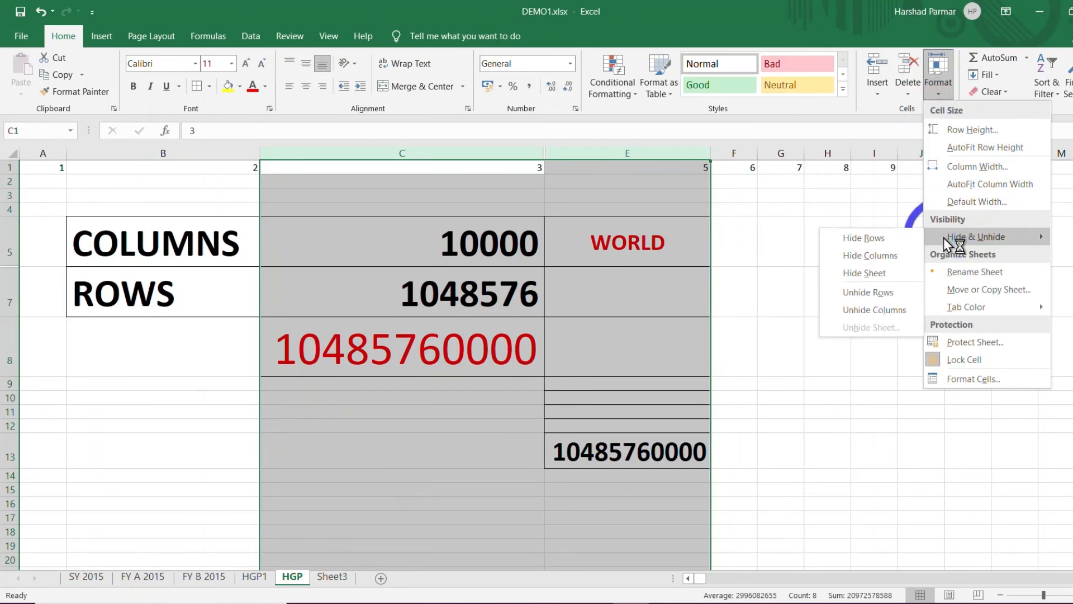
click(884, 310)
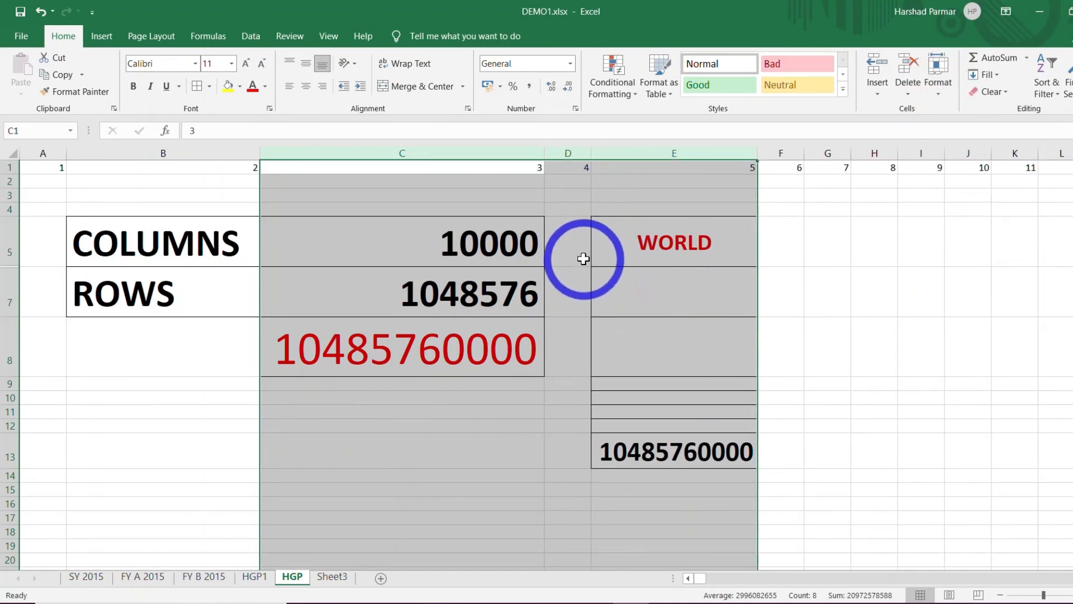
click(583, 258)
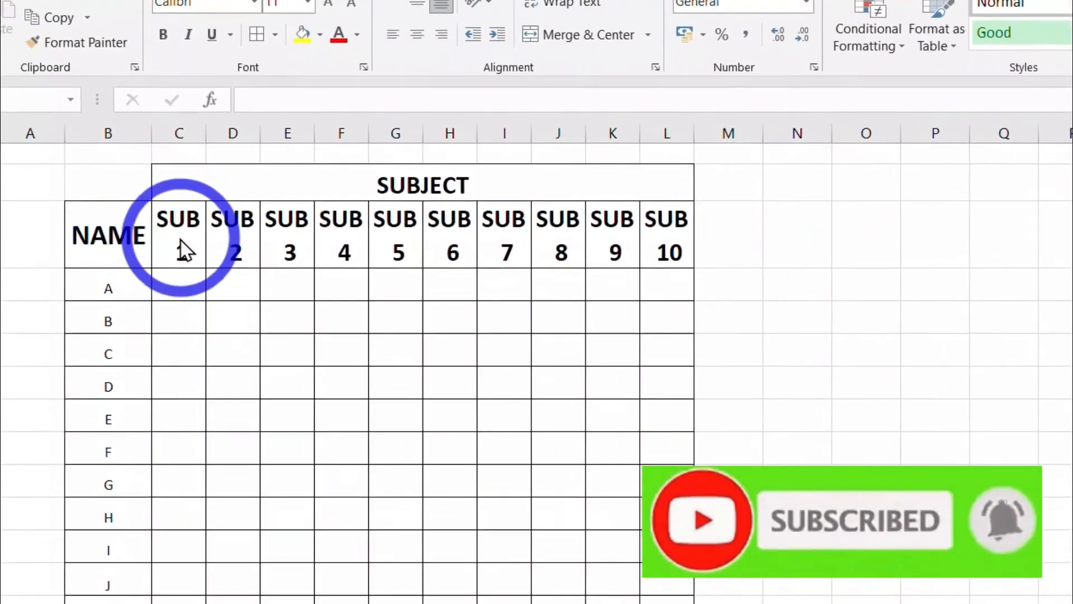
click(180, 240)
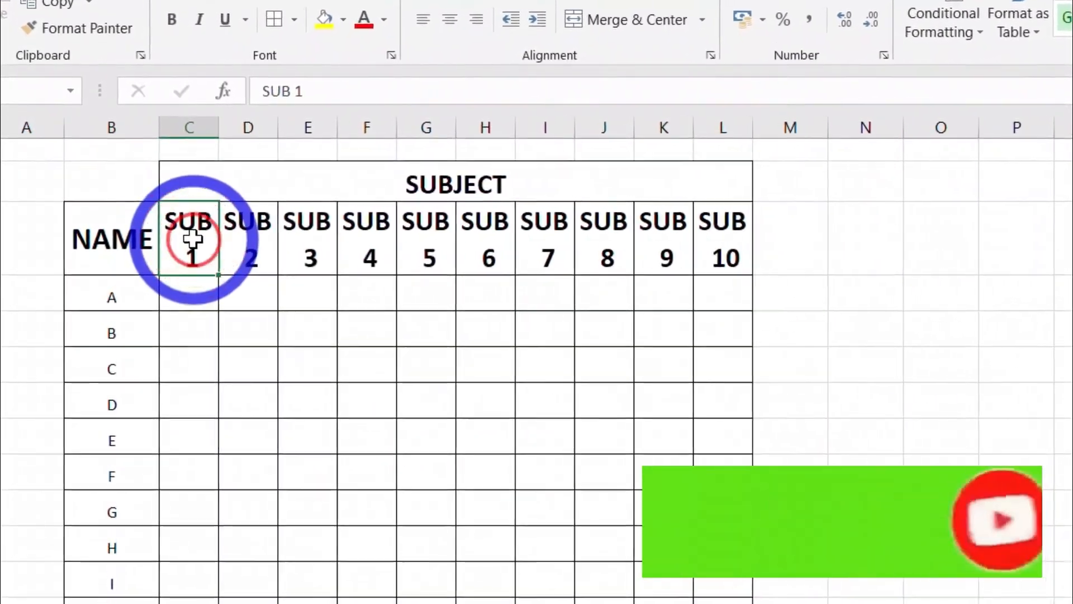
drag(191, 239, 701, 259)
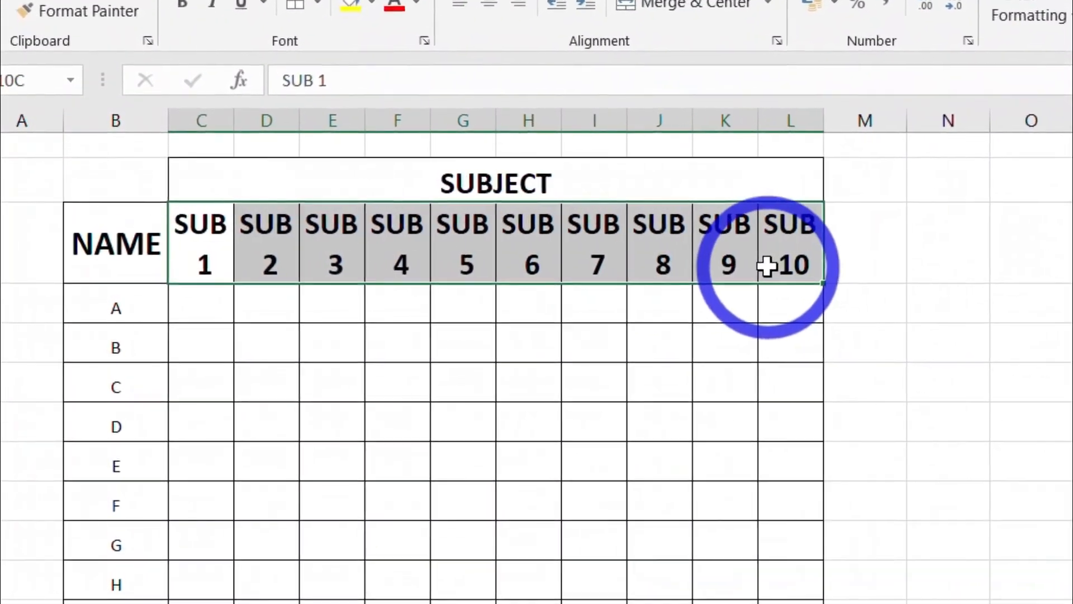
click(448, 349)
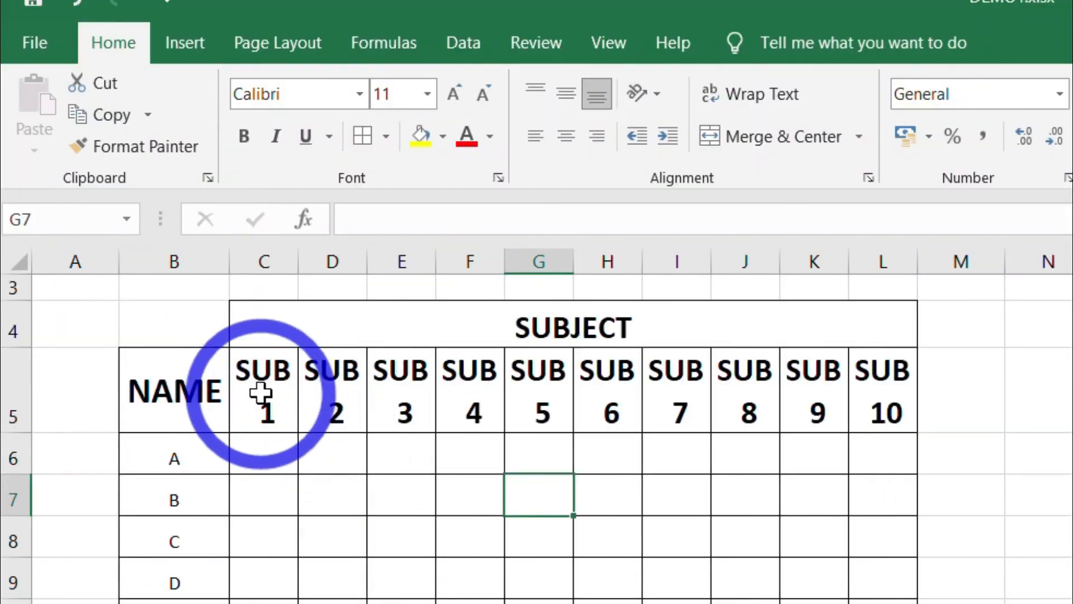
Try rotating the text of the header cells B5:L5 by 30 degrees, and undo the rotation
drag(167, 390, 861, 411)
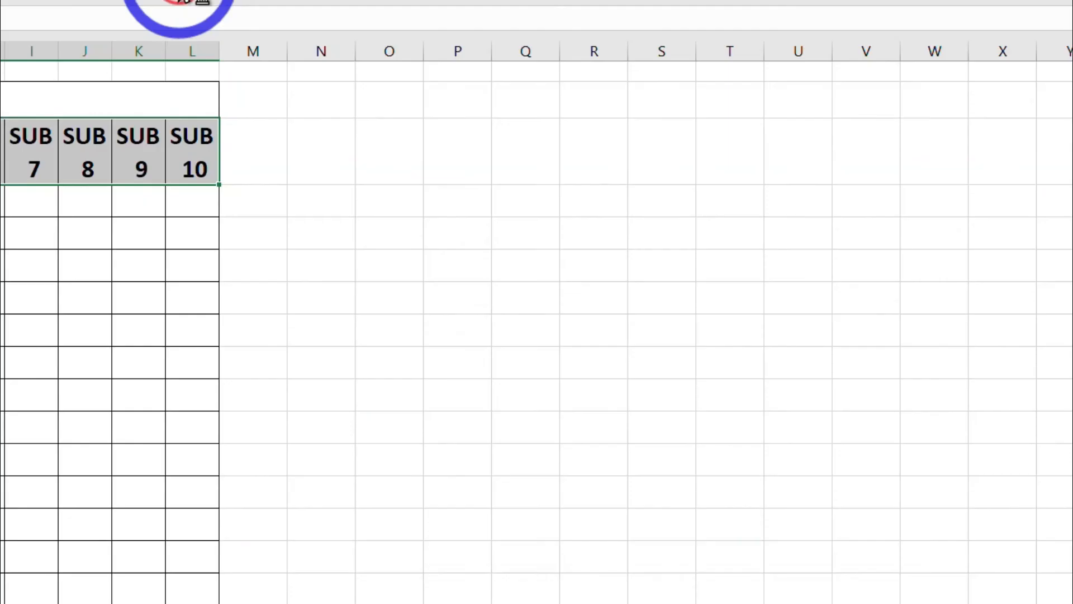
click(867, 178)
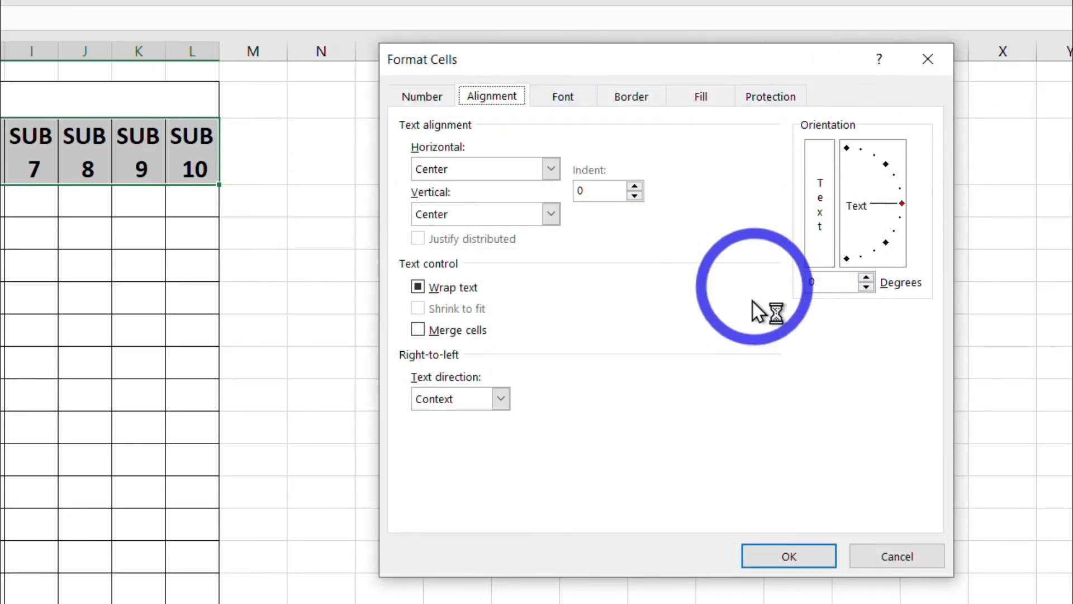
click(895, 177)
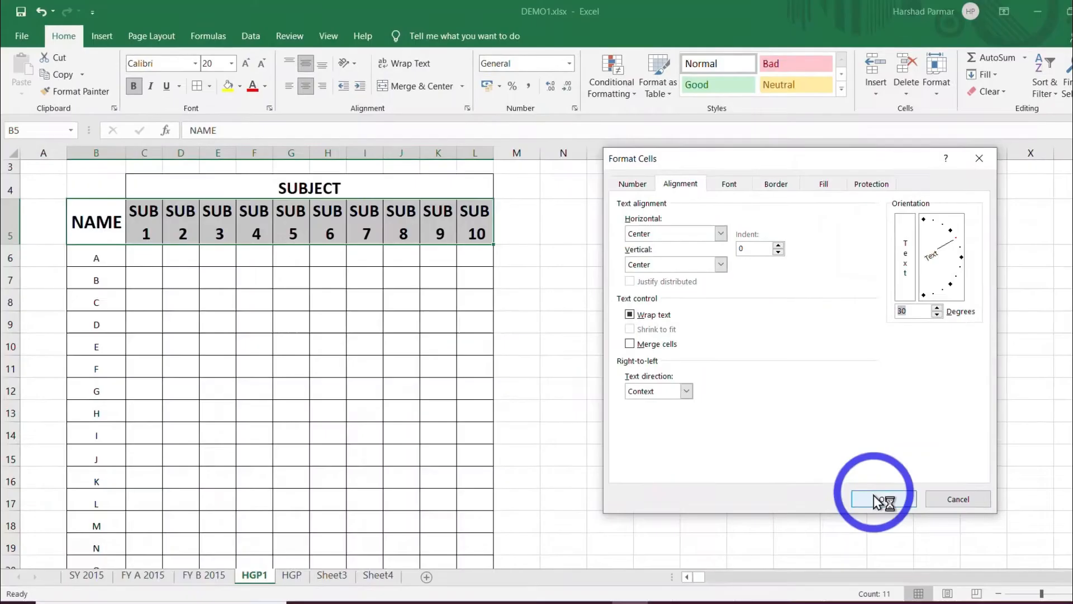
click(788, 555)
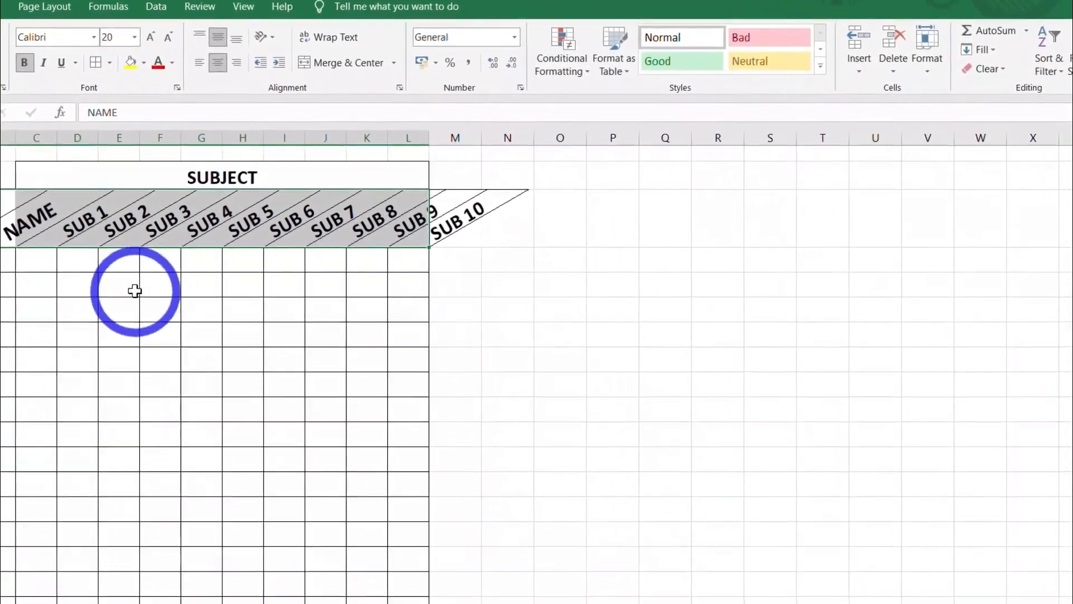
key(ctrl+z)
Rotate the text of the selected header cells B5:L5 counterclockwise by raising the orientation angle in the cell alignment settings
click(400, 87)
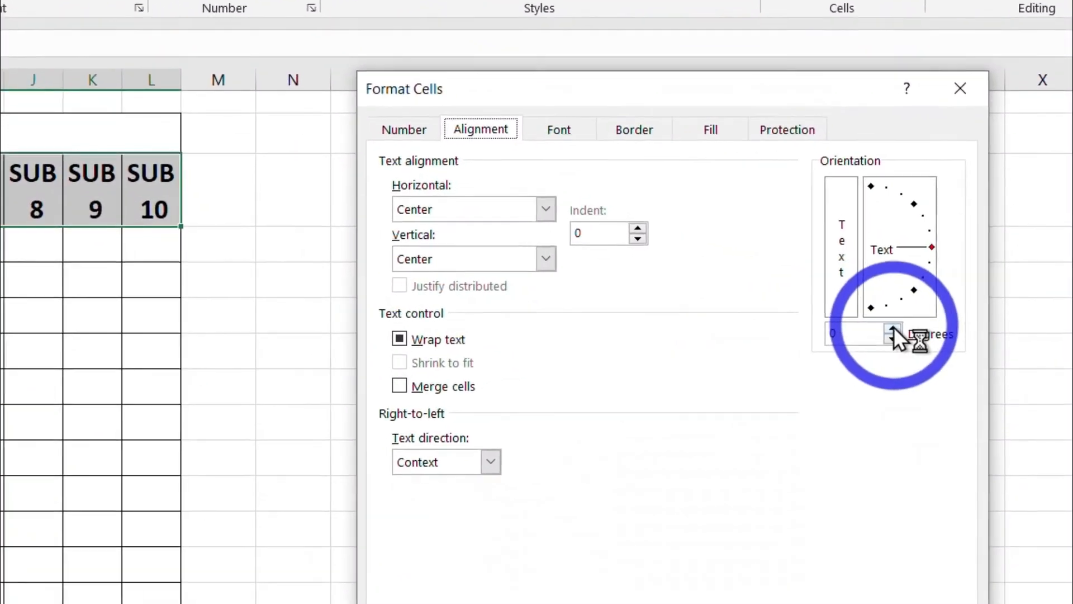
click(893, 328)
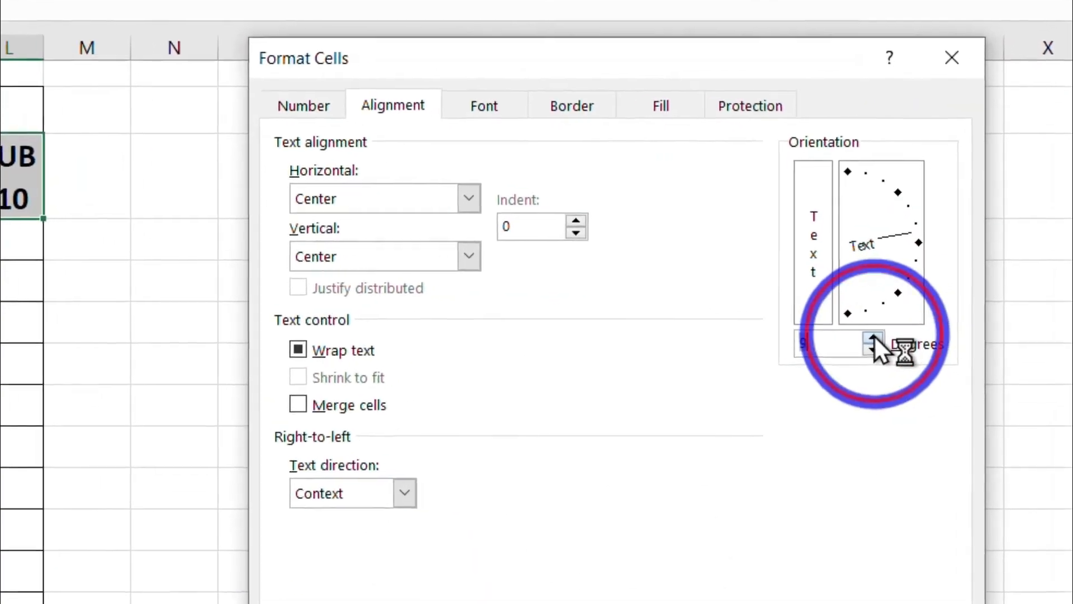
click(873, 336)
click(788, 598)
drag(293, 151, 343, 154)
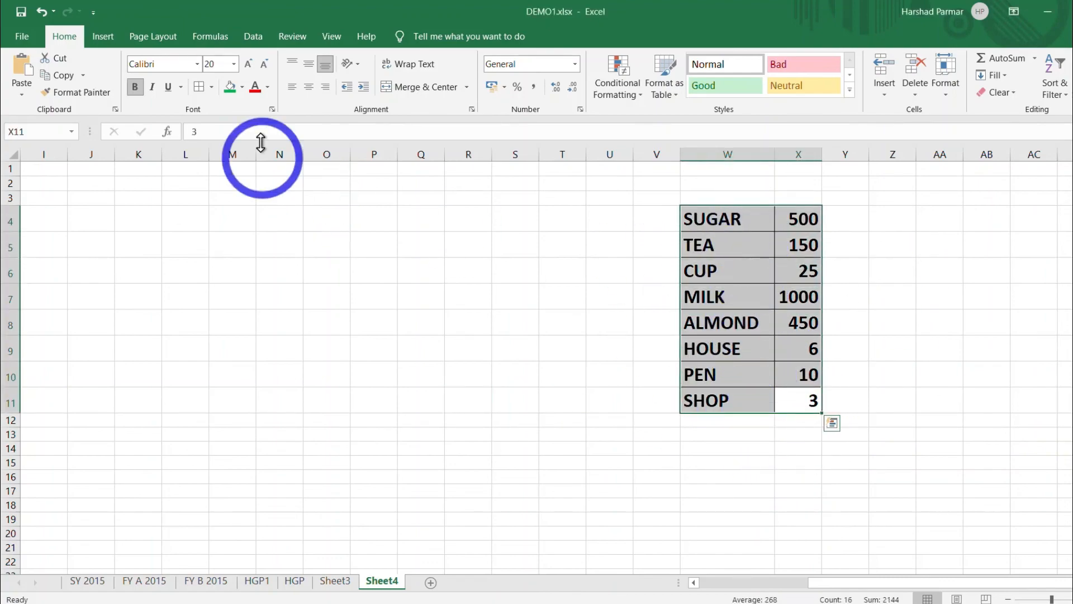
Open the translation tool for the item and amount table W4:X11 on Sheet4
click(288, 36)
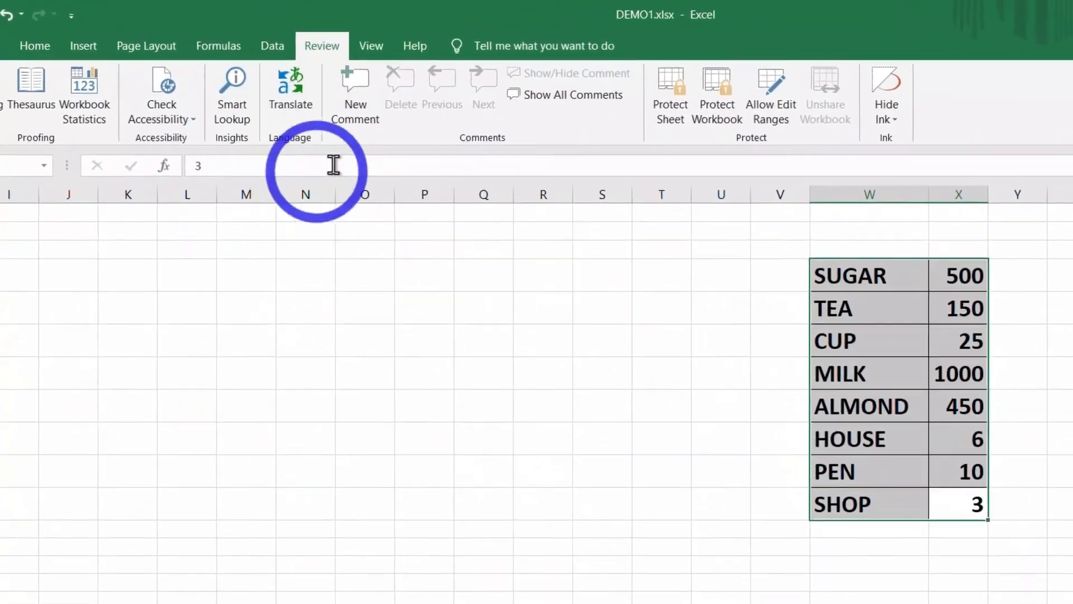
click(292, 101)
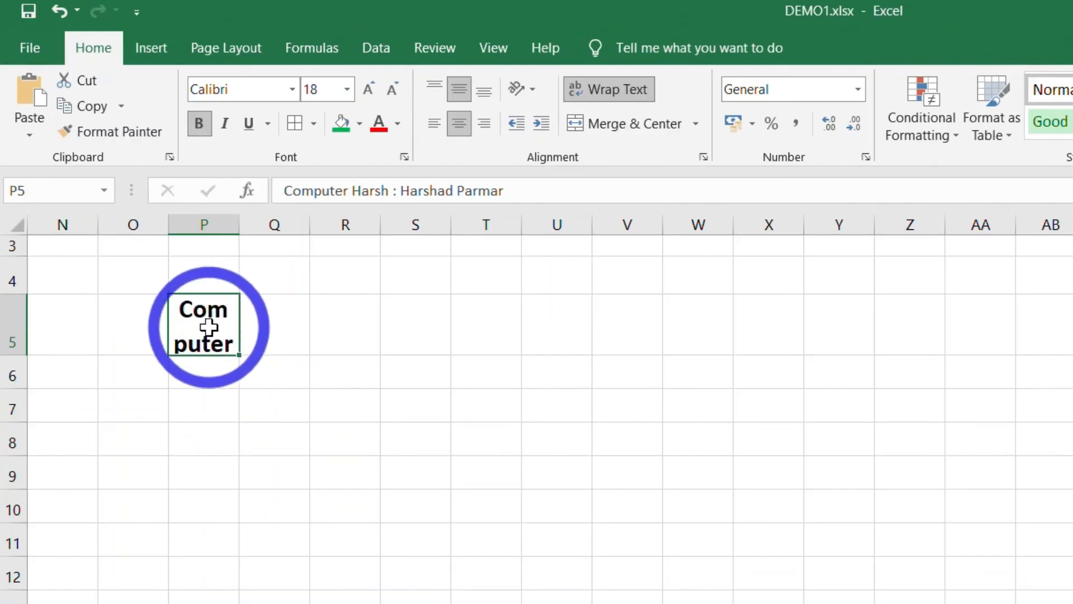
Merge and center the title across P5:Z5, and change its first word to "Computech"
drag(209, 327, 912, 353)
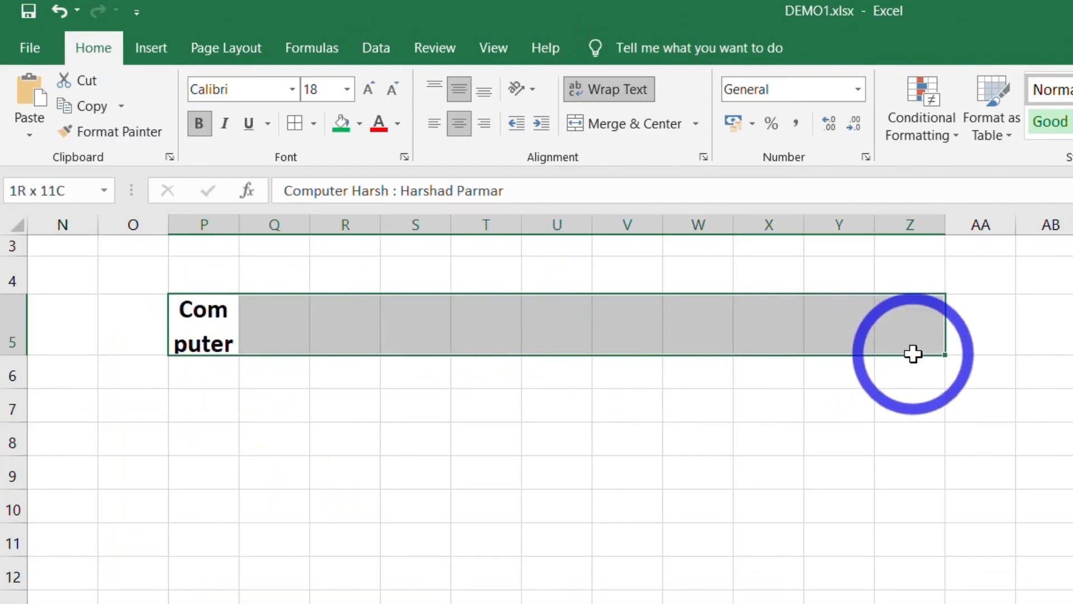
click(637, 123)
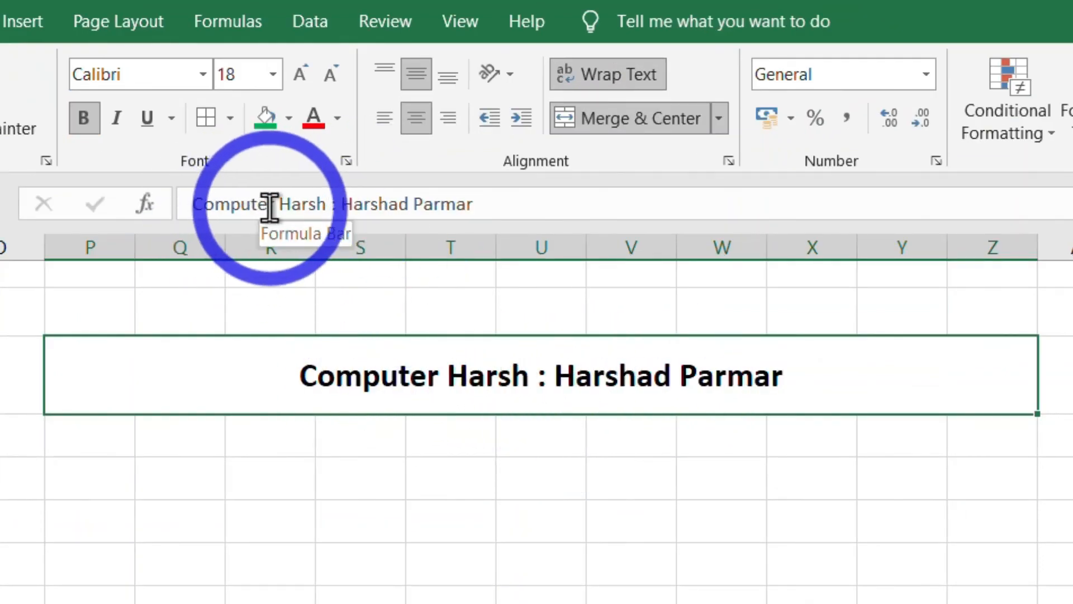
click(269, 206)
key(Delete)
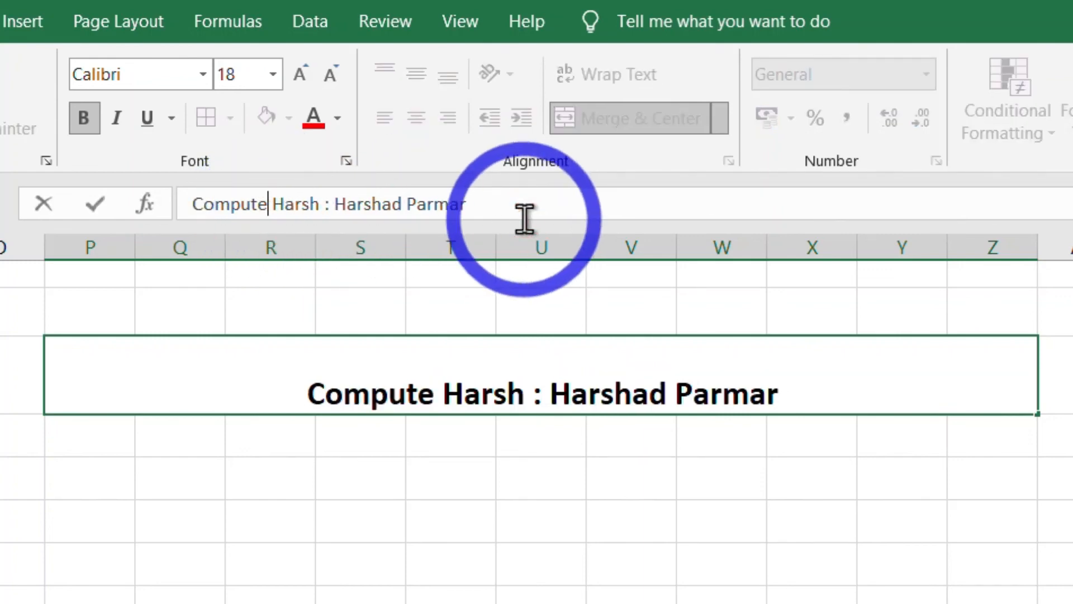
key(BackSpace)
text(ech)
key(Return)
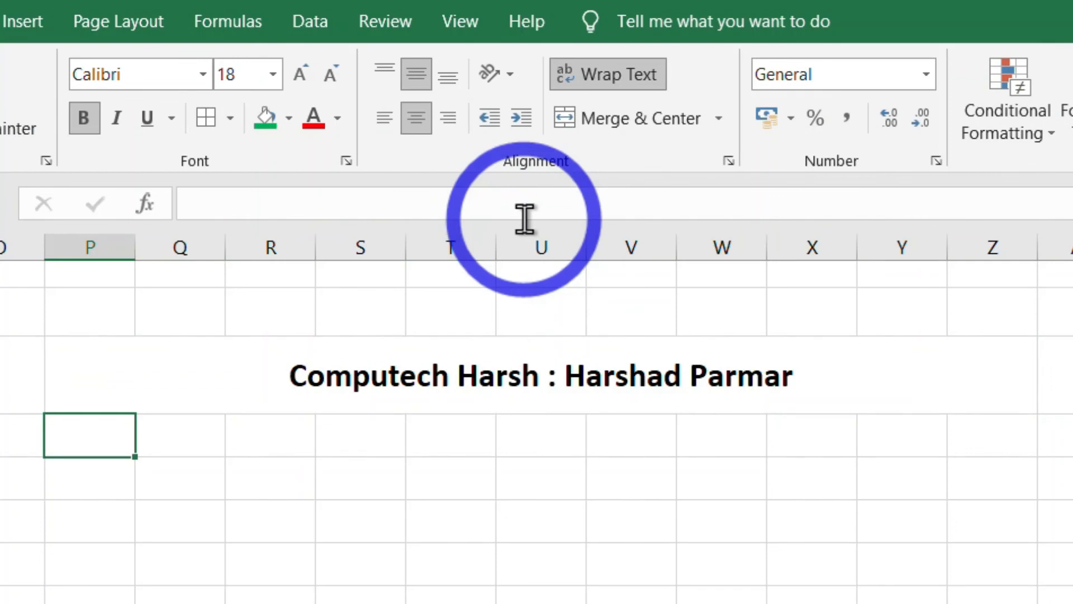
click(408, 371)
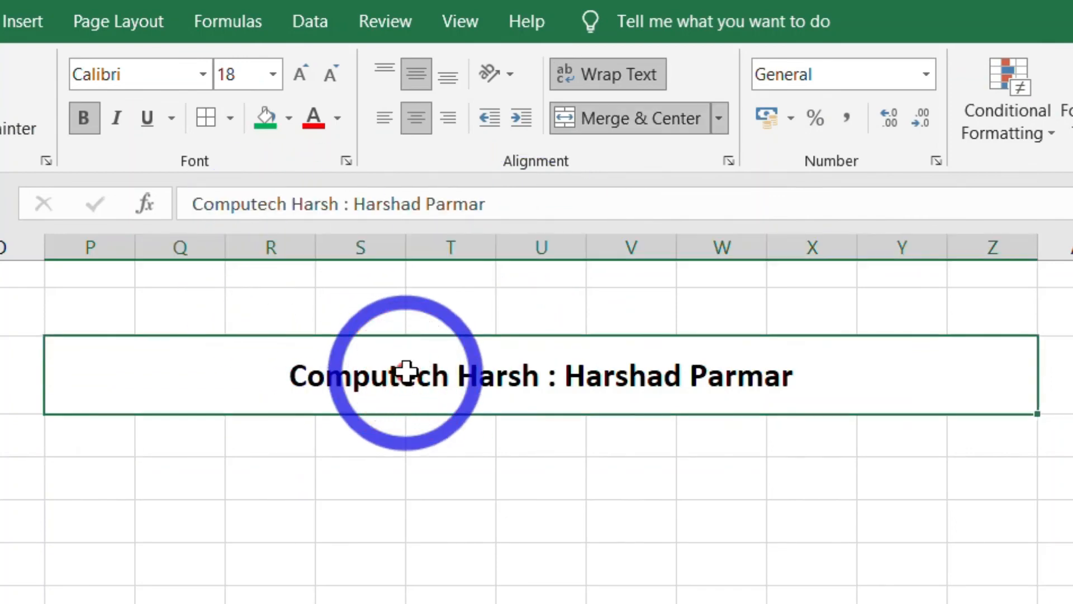